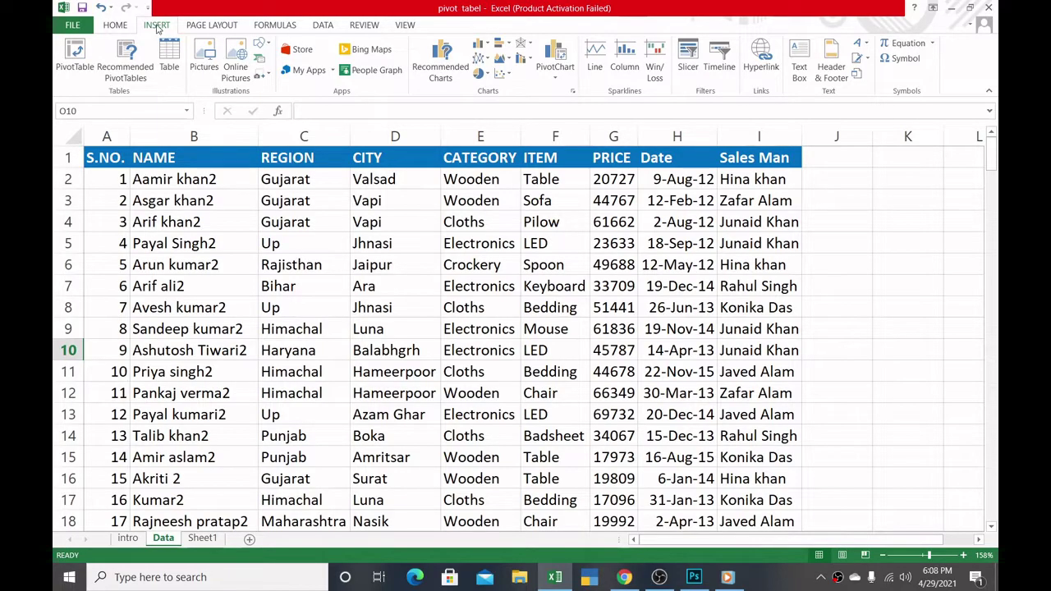
pyautogui.click(74, 65)
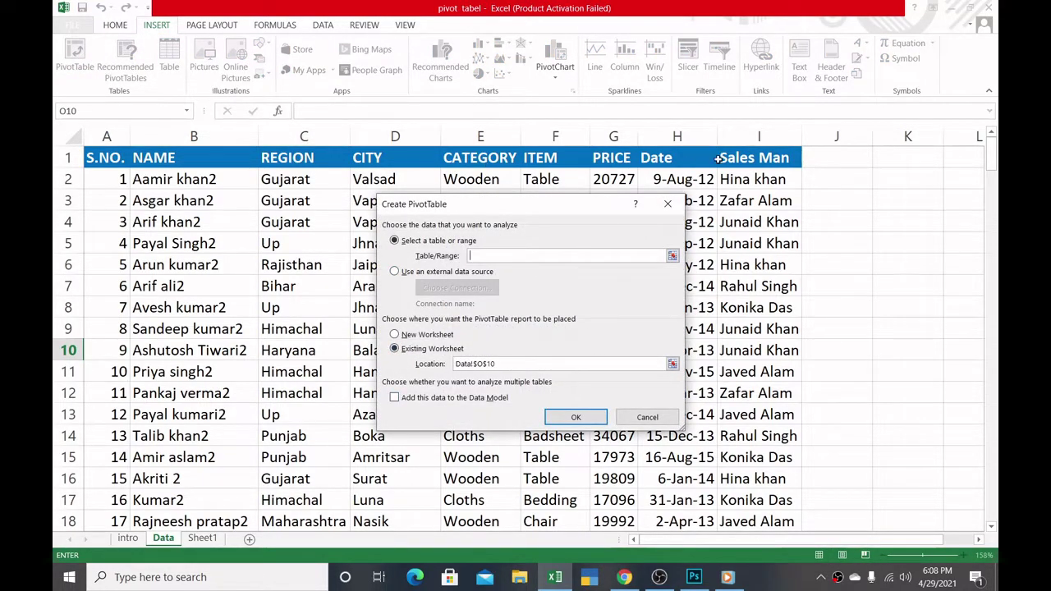
pyautogui.click(667, 204)
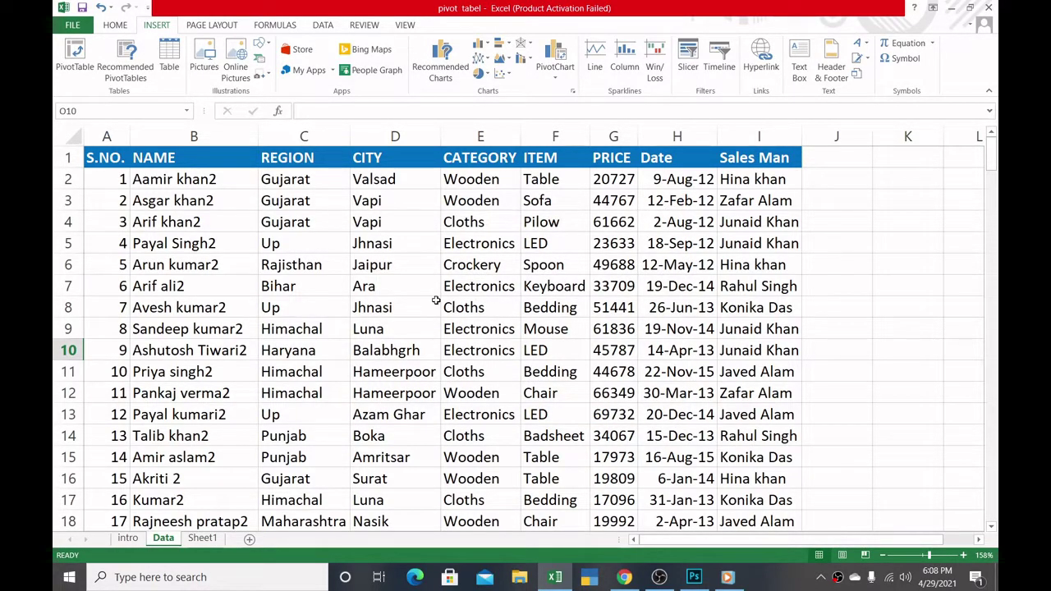
pyautogui.press('alt')
pyautogui.press('n')
pyautogui.press('v')
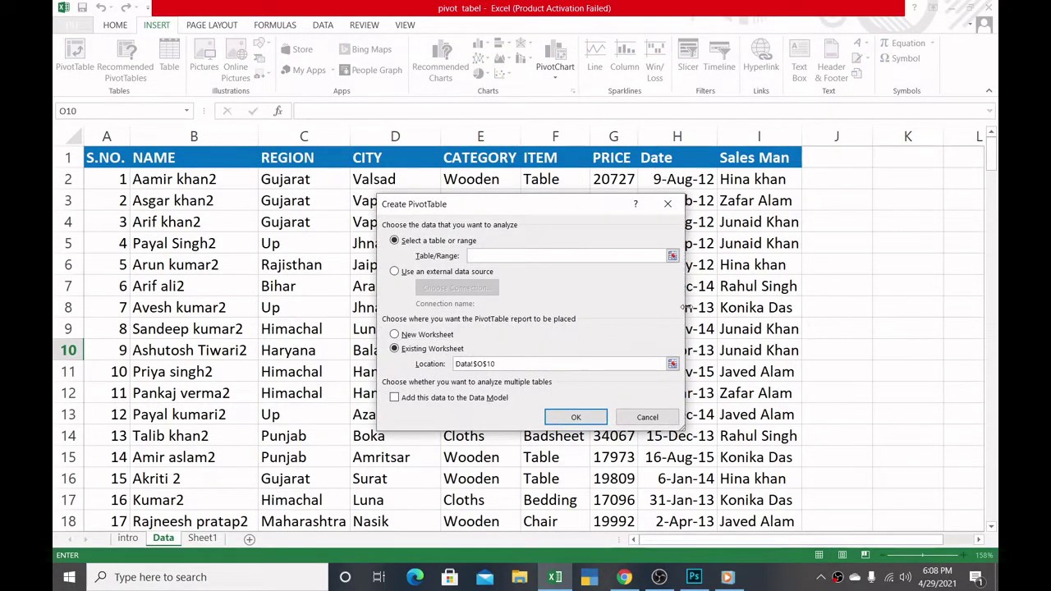
pyautogui.click(634, 417)
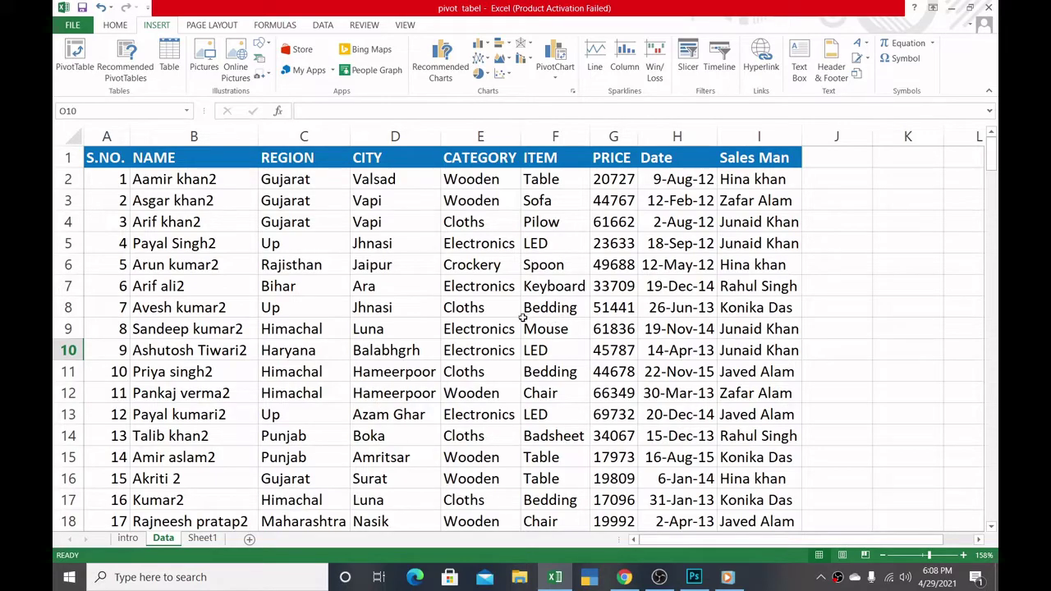
# - Clear the NAME header in cell B1 of the Data sheet, then select a cell inside the data
pyautogui.click(96, 161)
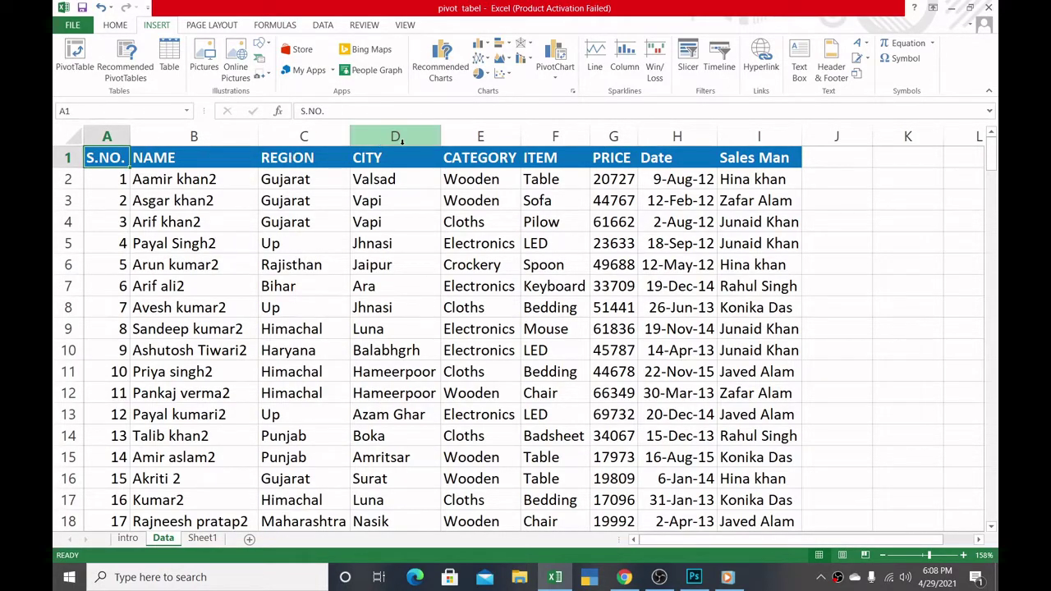
pyautogui.moveTo(806, 165); pyautogui.dragTo(595, 196)
pyautogui.click(581, 257)
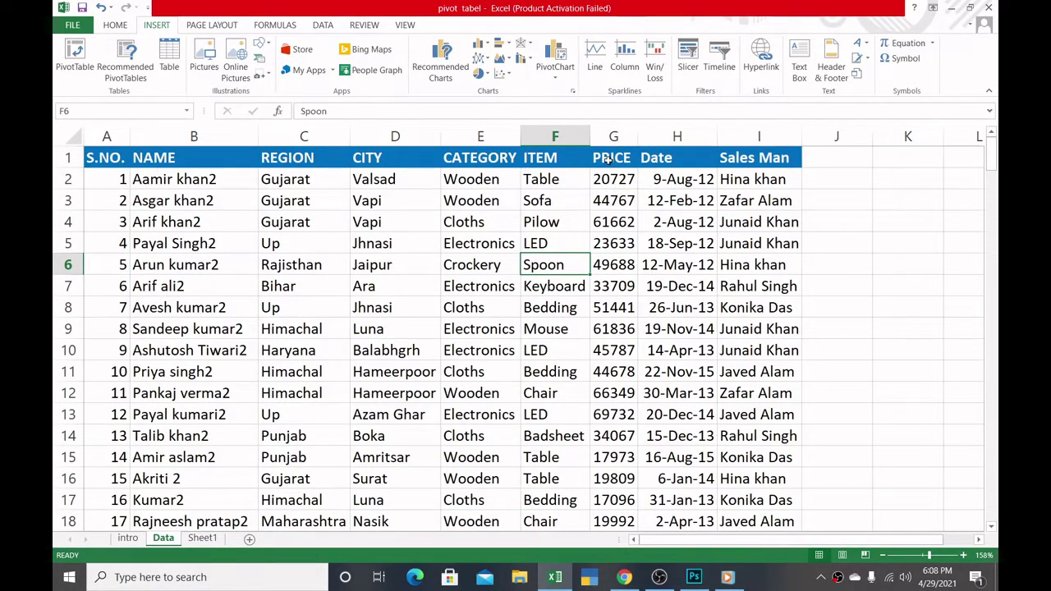
pyautogui.click(160, 163)
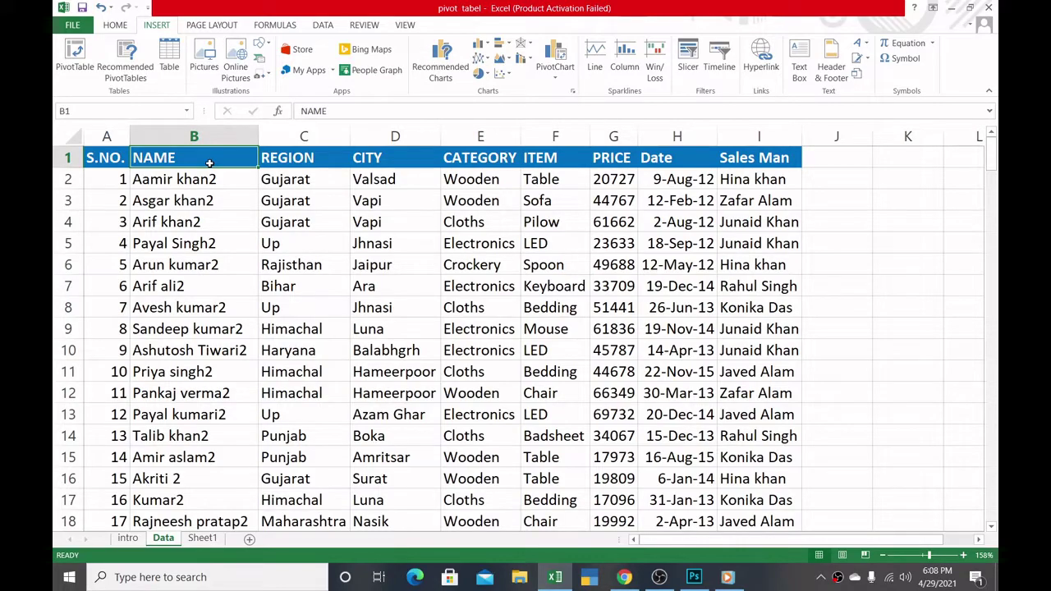
pyautogui.click(271, 285)
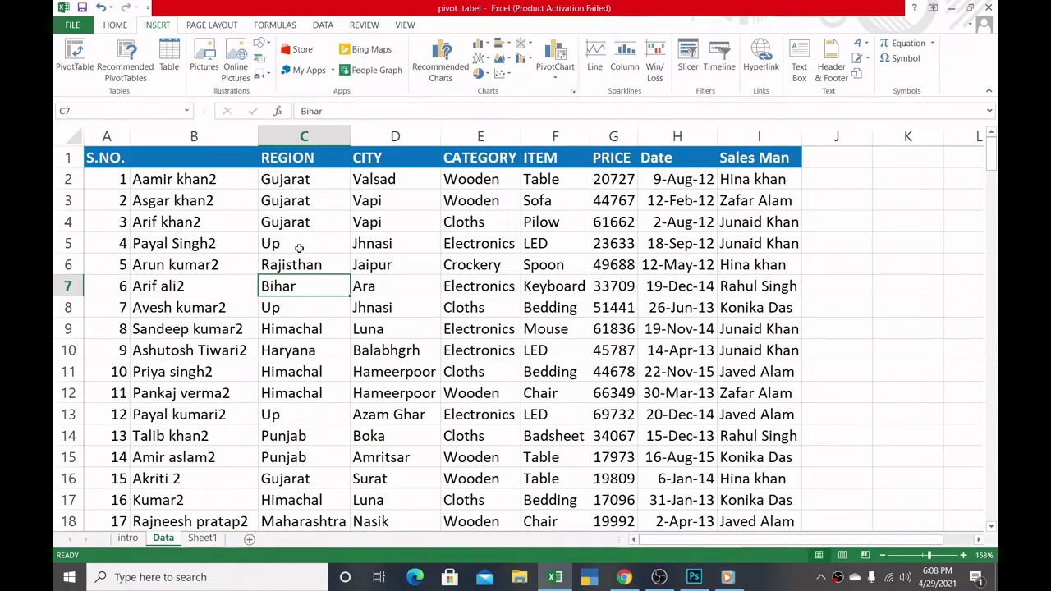
# - Try to create a PivotTable on a new worksheet with only cell B1 of the Data sheet as its source range
pyautogui.press('alt')
pyautogui.press('n')
pyautogui.press('v')
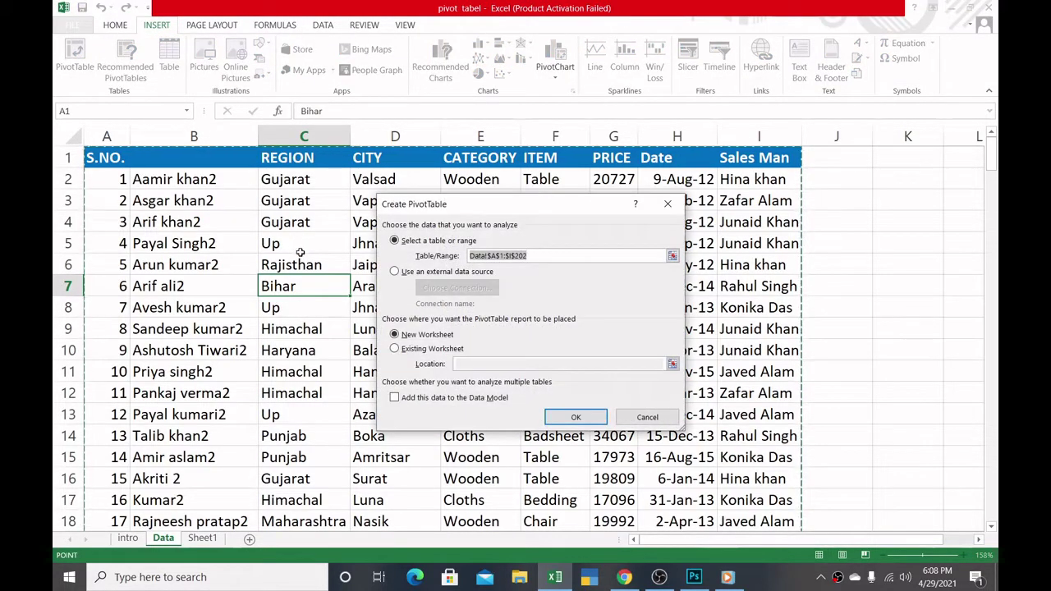
pyautogui.click(188, 160)
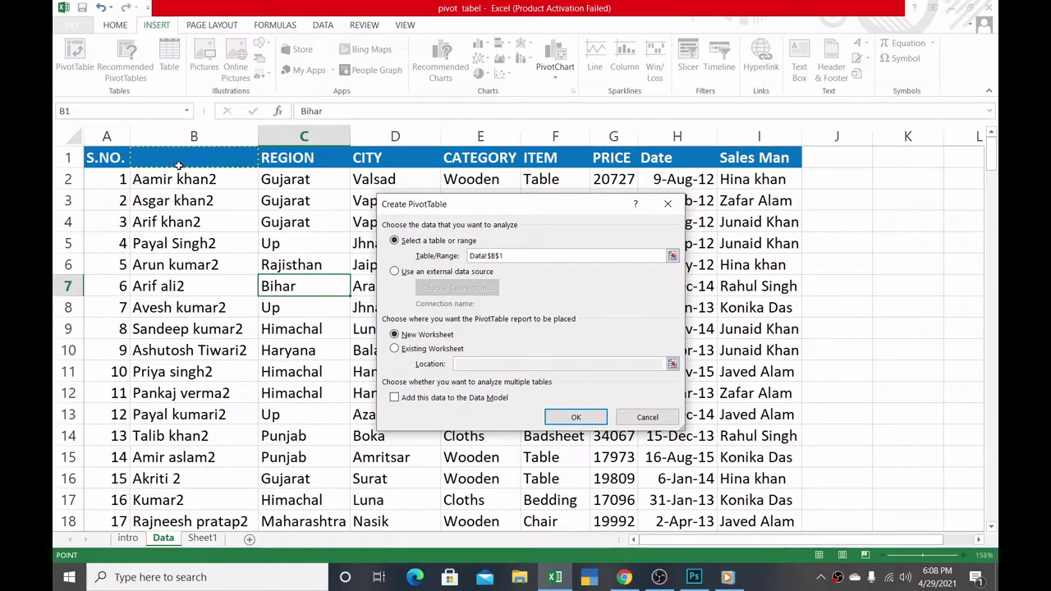
pyautogui.moveTo(191, 160)
pyautogui.mouseDown()
pyautogui.moveTo(205, 237)
pyautogui.moveTo(194, 162)
pyautogui.mouseUp()
pyautogui.click(575, 417)
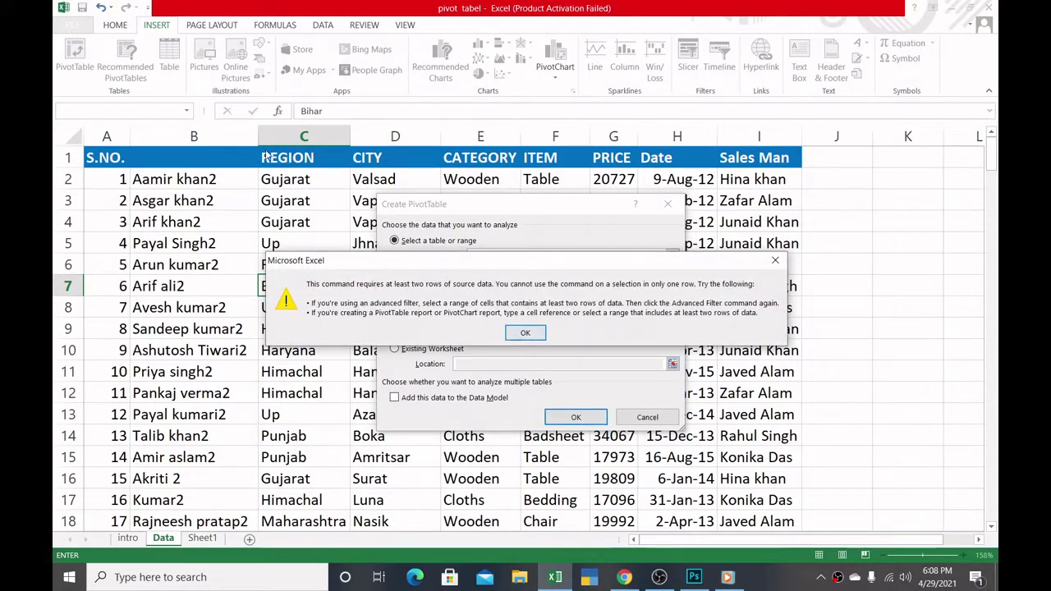
pyautogui.click(538, 331)
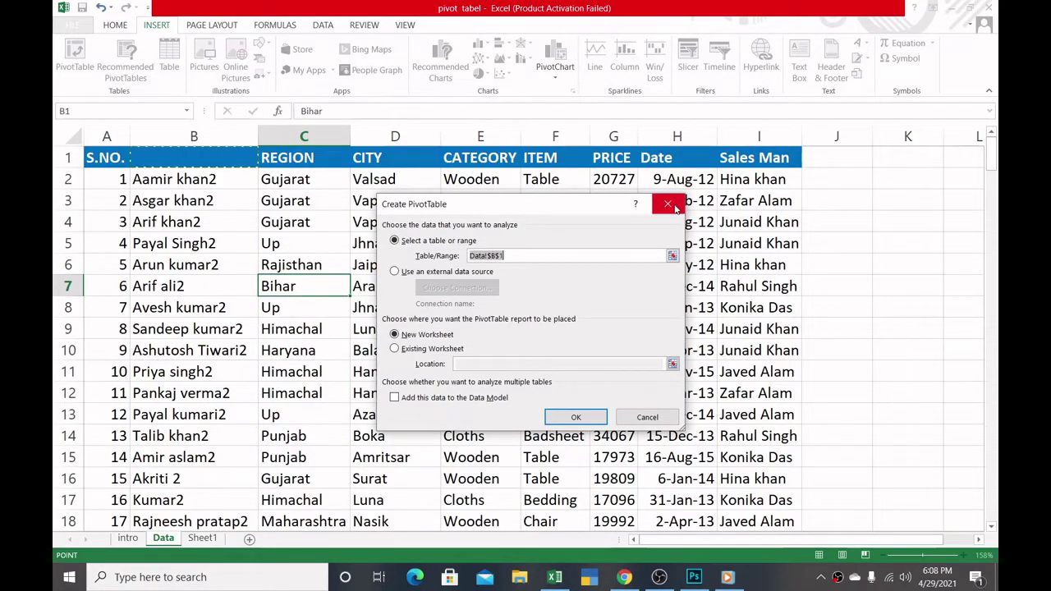
pyautogui.click(673, 207)
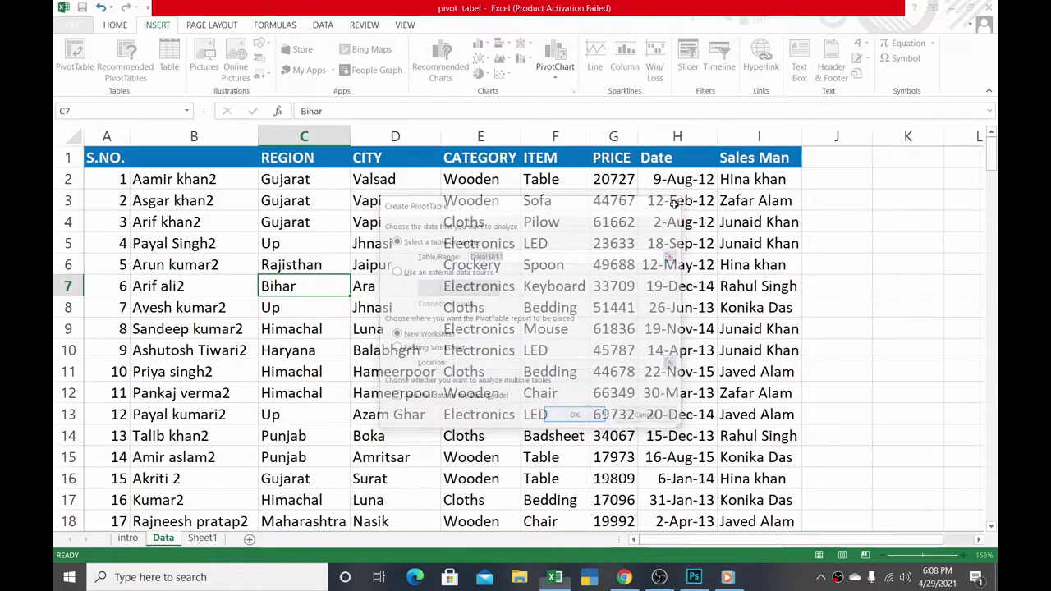
# - Undo the clearing of the NAME header in cell B1
pyautogui.click(177, 158)
pyautogui.hotkey('ctrl', 'z')
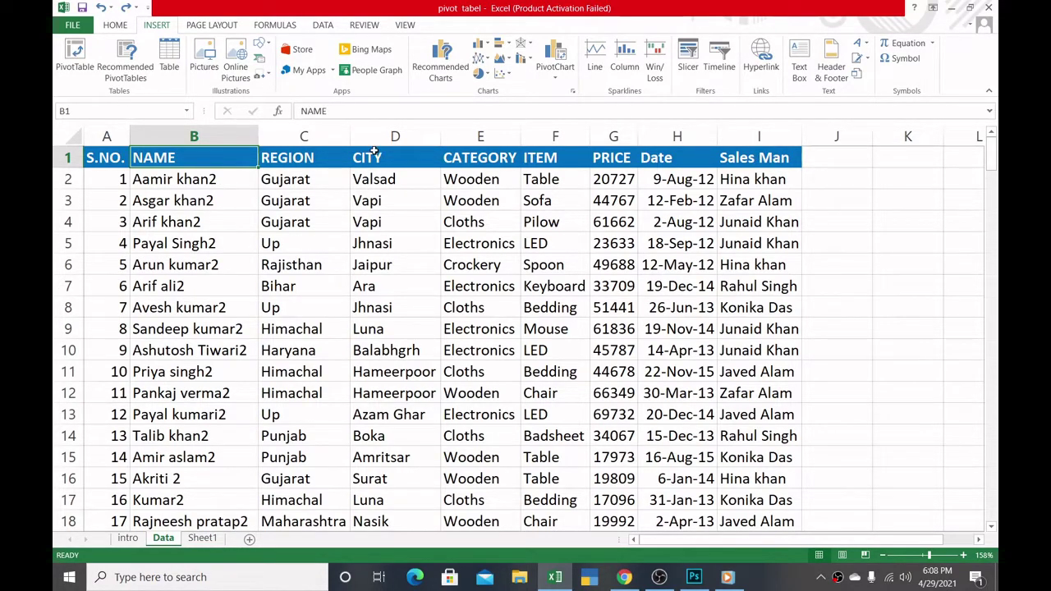
pyautogui.click(388, 243)
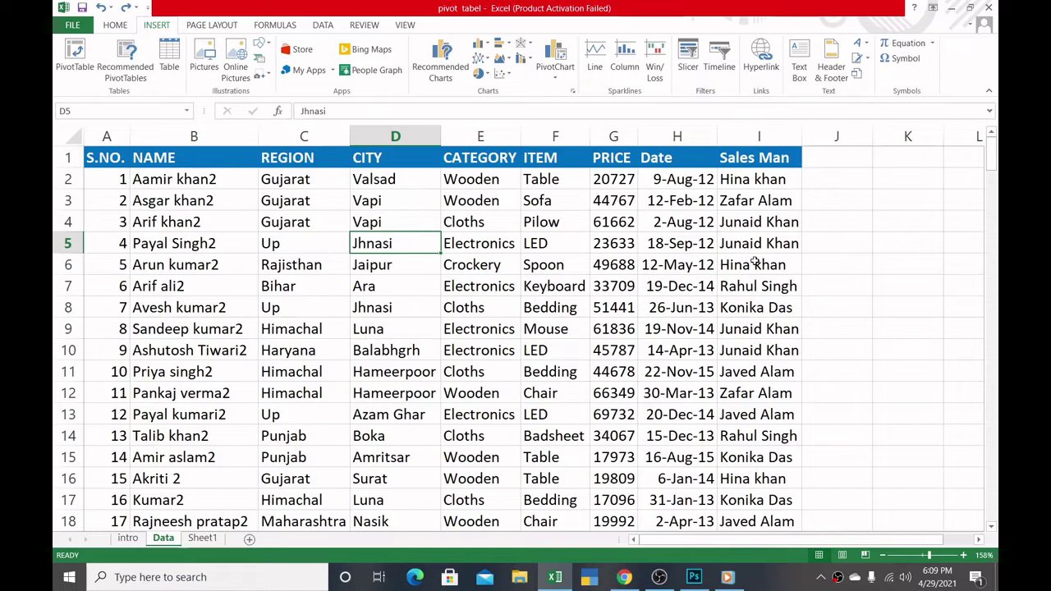
pyautogui.click(857, 266)
pyautogui.click(845, 284)
pyautogui.click(840, 335)
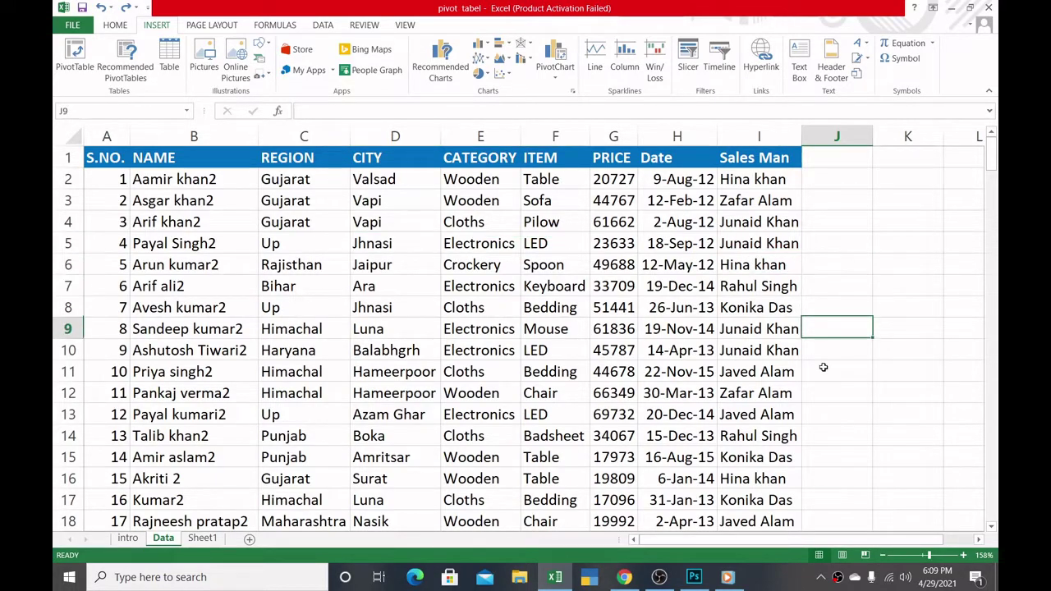
pyautogui.moveTo(858, 245); pyautogui.dragTo(828, 306)
pyautogui.click(861, 178)
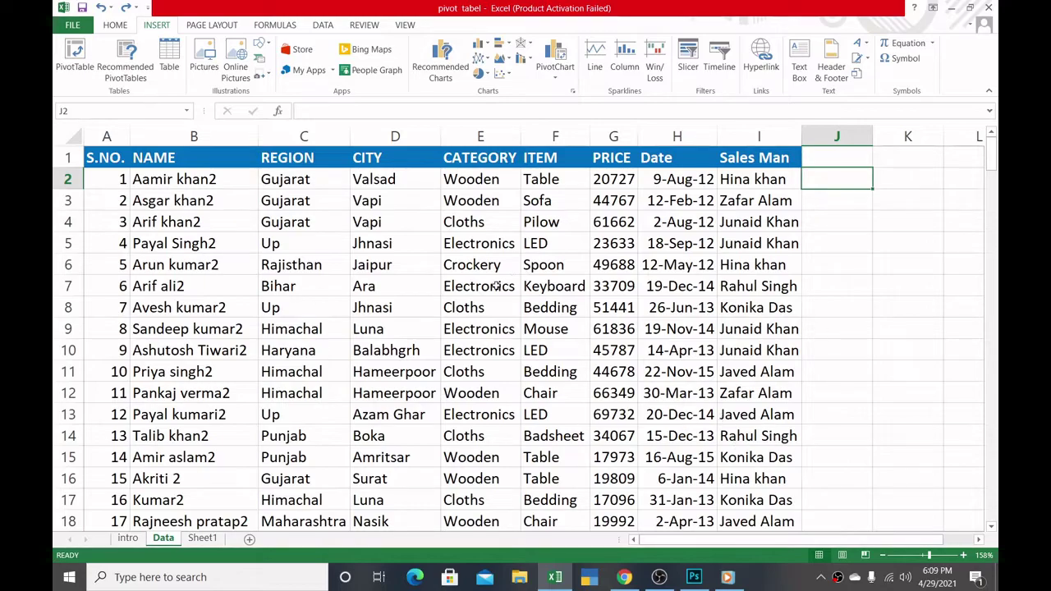
pyautogui.click(343, 307)
pyautogui.click(924, 305)
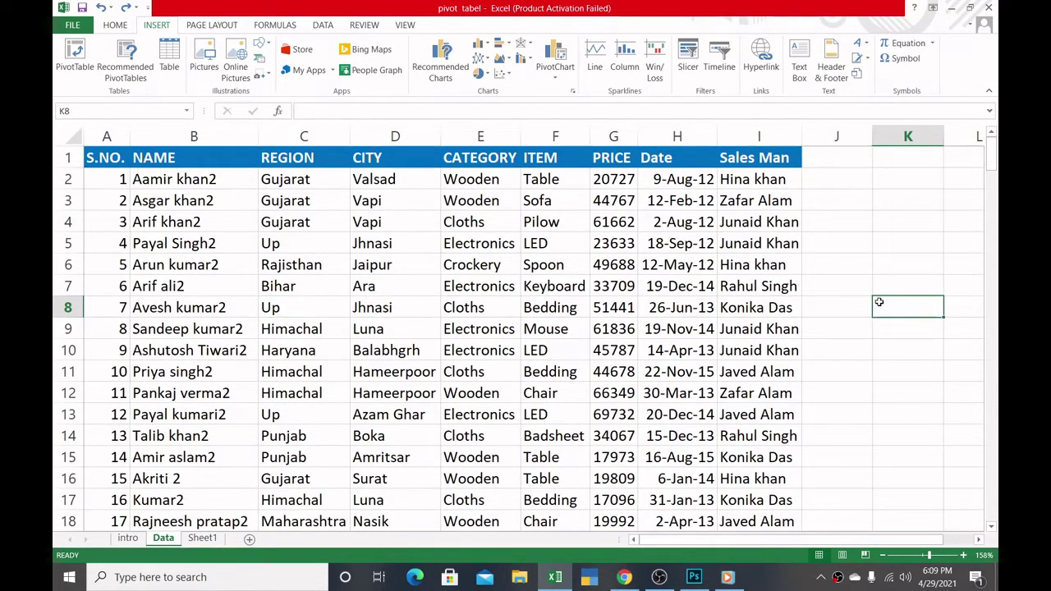
pyautogui.press('alt')
pyautogui.press('n')
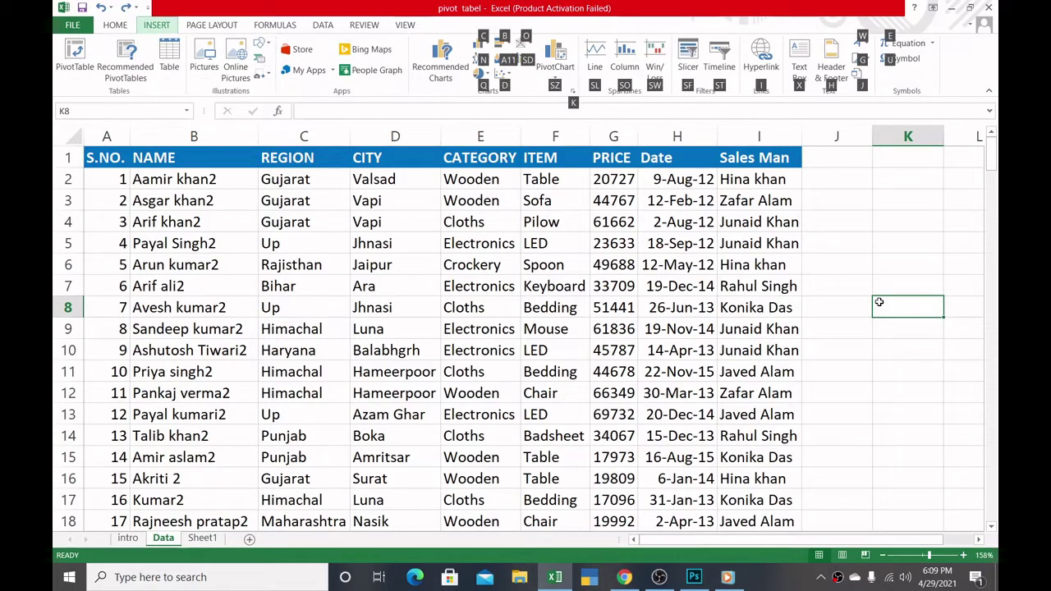
pyautogui.press('v')
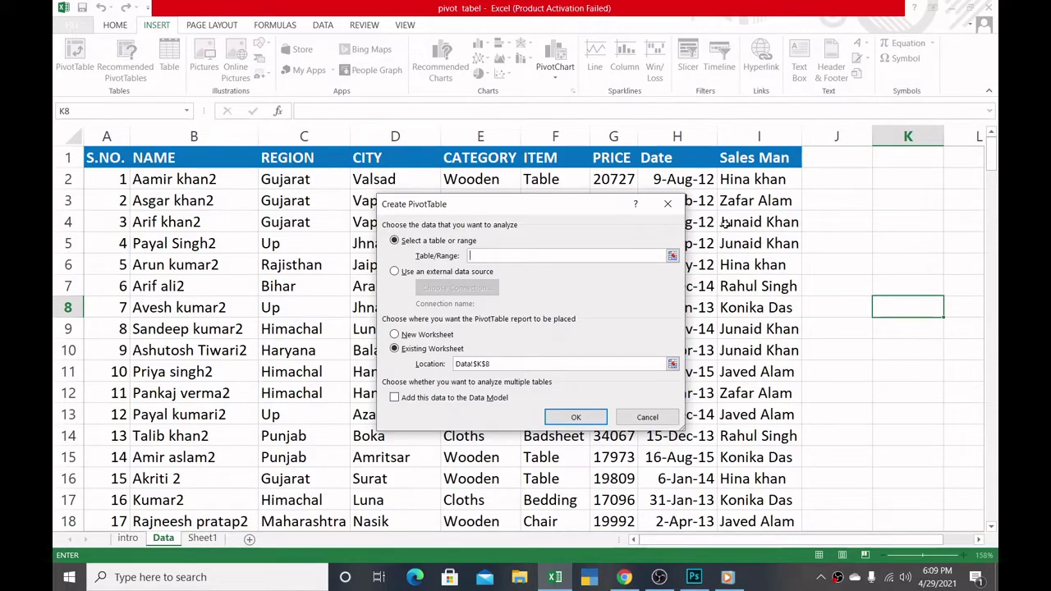
pyautogui.click(668, 203)
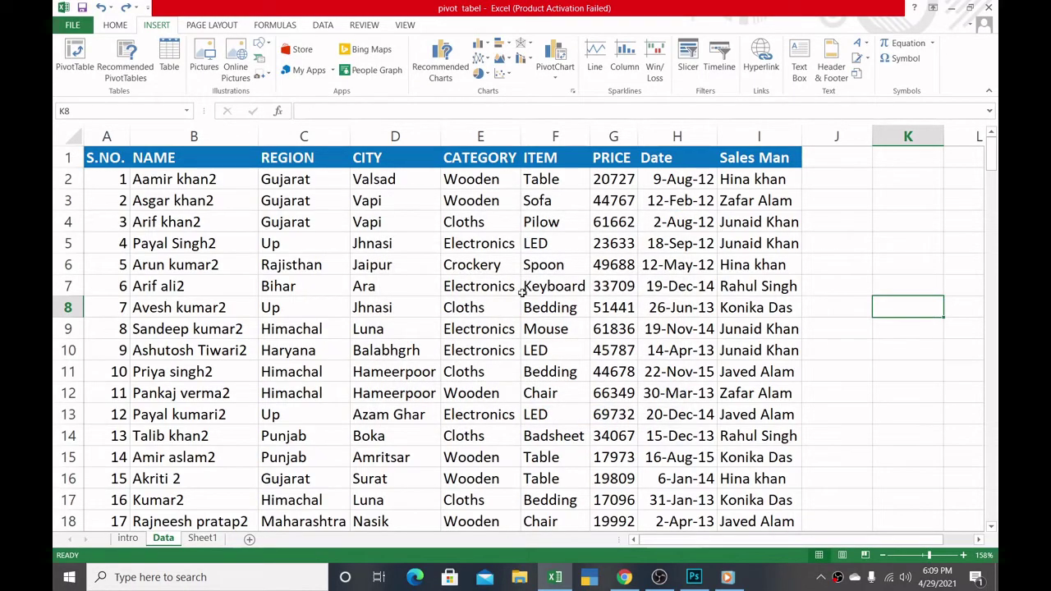
# - Create a PivotTable on a new worksheet from the Data sheet's range A1:I202
pyautogui.click(408, 350)
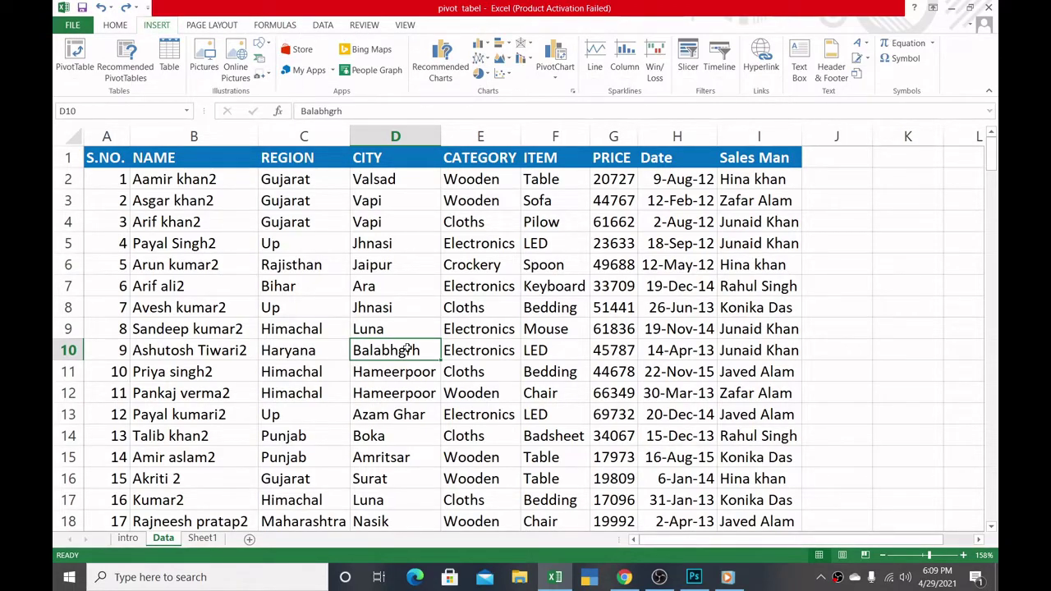
pyautogui.hotkey('alt', 'n')
pyautogui.press('m')
pyautogui.click(544, 318)
pyautogui.click(781, 157)
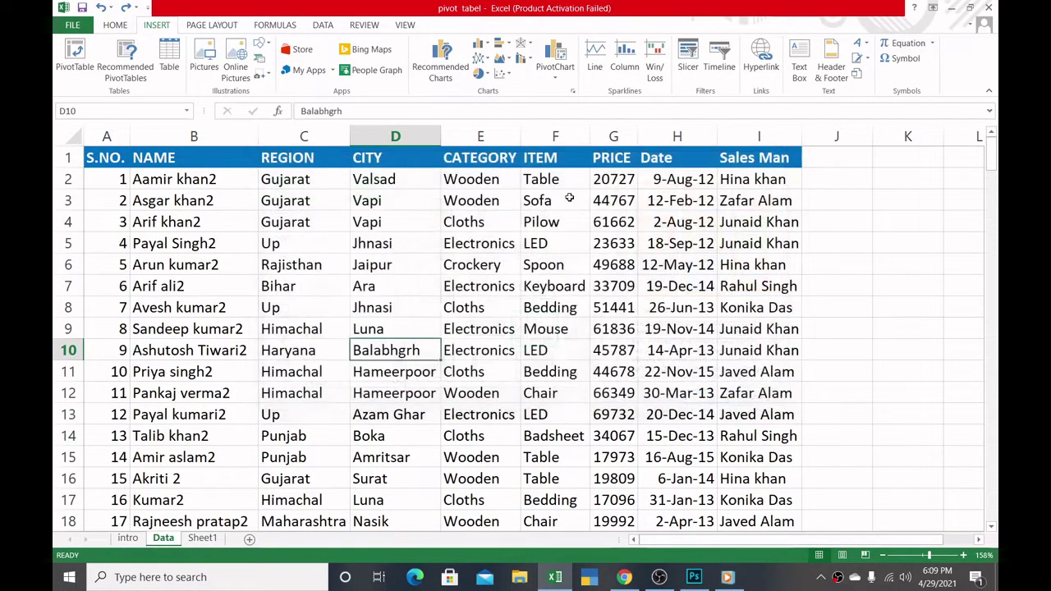
pyautogui.hotkey('alt', 'n')
pyautogui.press('v')
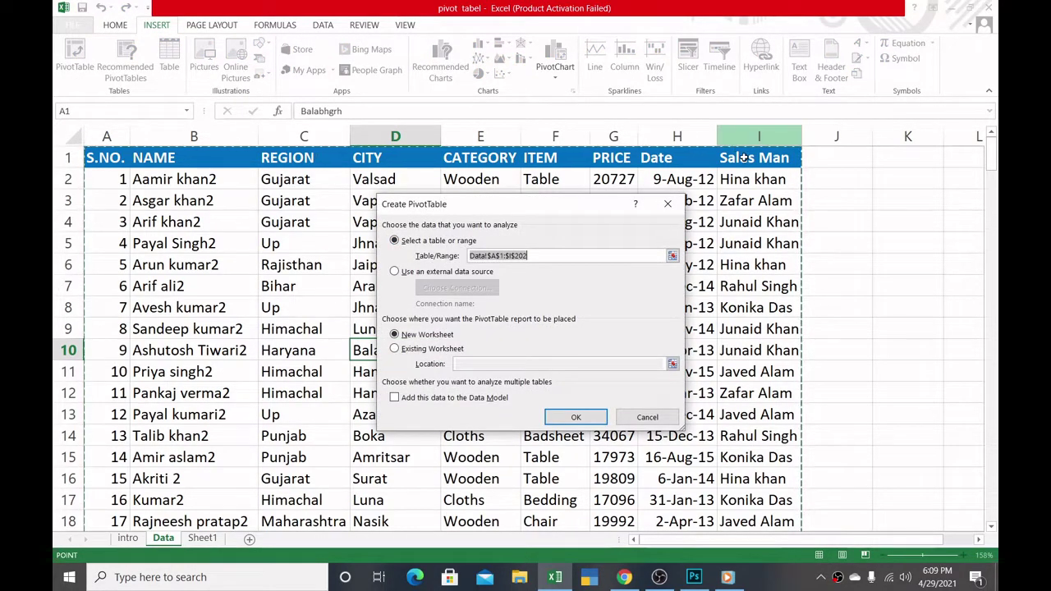
pyautogui.moveTo(992, 162); pyautogui.dragTo(974, 118)
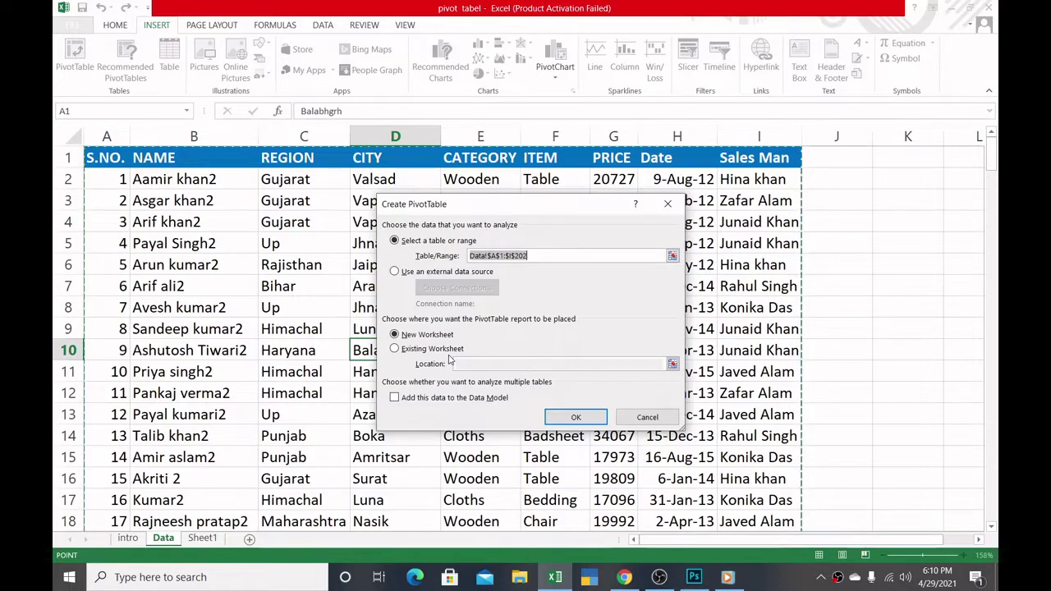
pyautogui.click(396, 349)
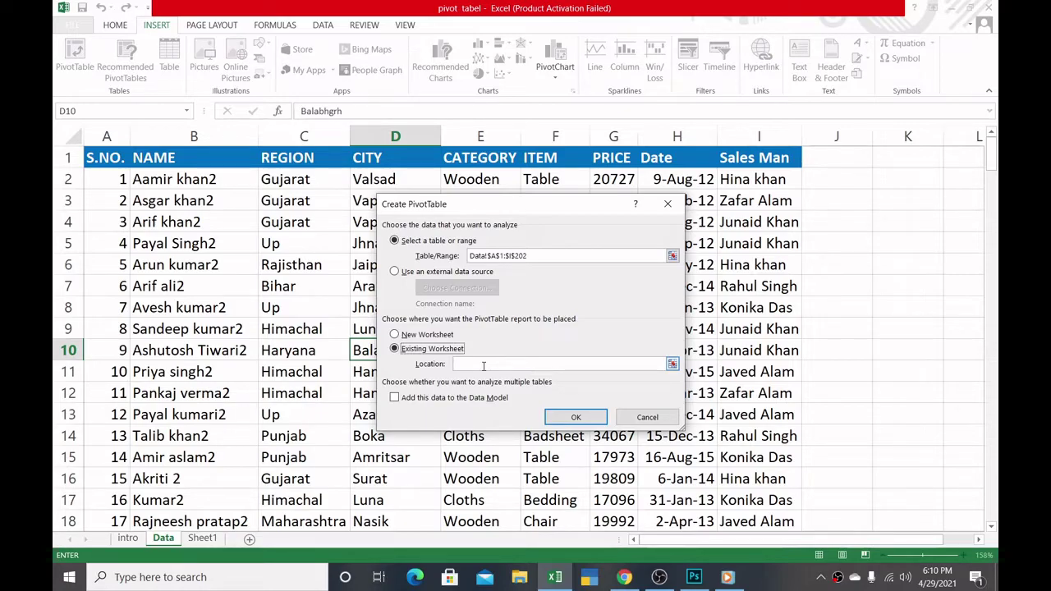
pyautogui.click(395, 335)
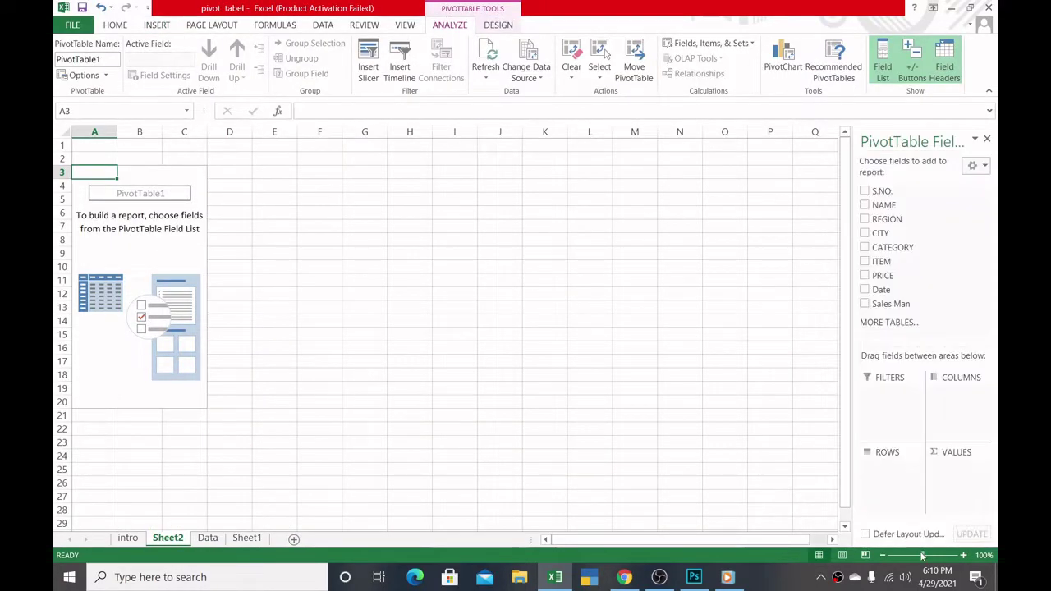
pyautogui.moveTo(925, 558); pyautogui.dragTo(927, 558)
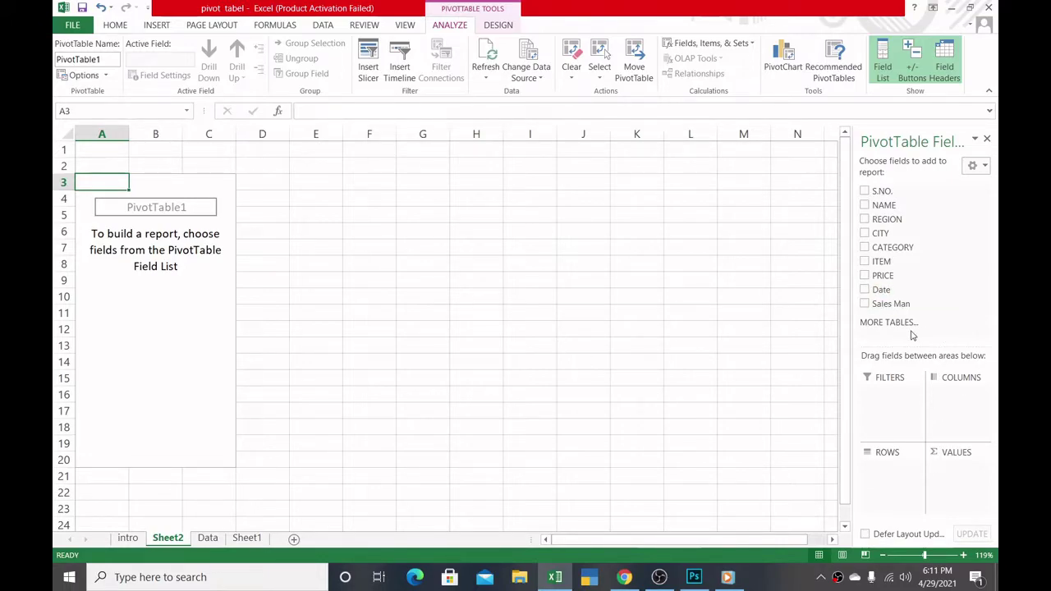
# - Try REGION as the PivotTable's row field, then take it out of the rows area
pyautogui.moveTo(889, 219); pyautogui.dragTo(894, 481)
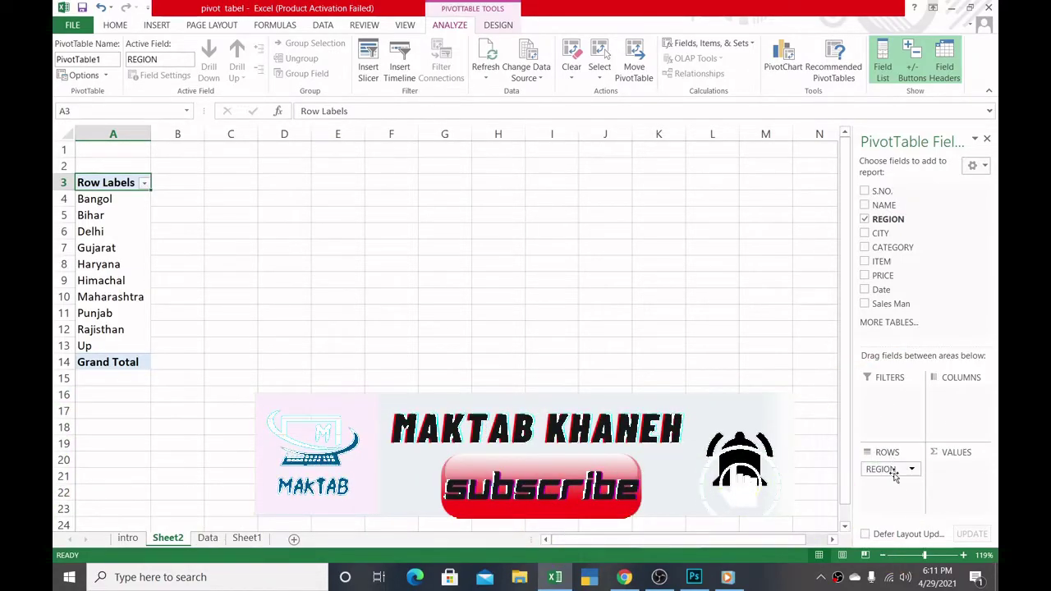
pyautogui.moveTo(889, 470); pyautogui.dragTo(803, 498)
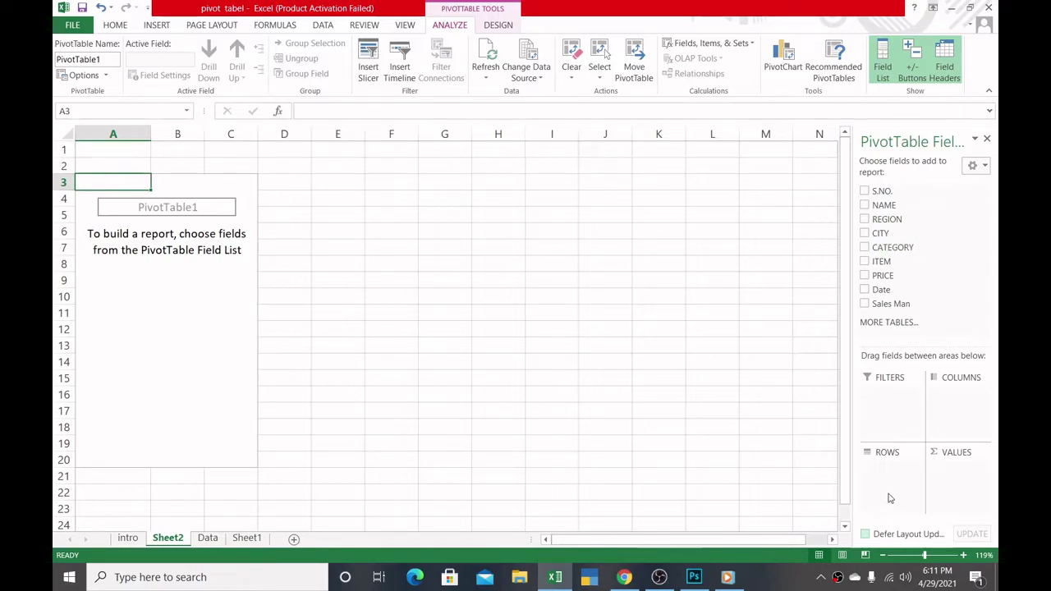
# - Add ITEM, CITY and REGION as row fields of the PivotTable, in that order, and PRICE as its summed value
pyautogui.click(864, 261)
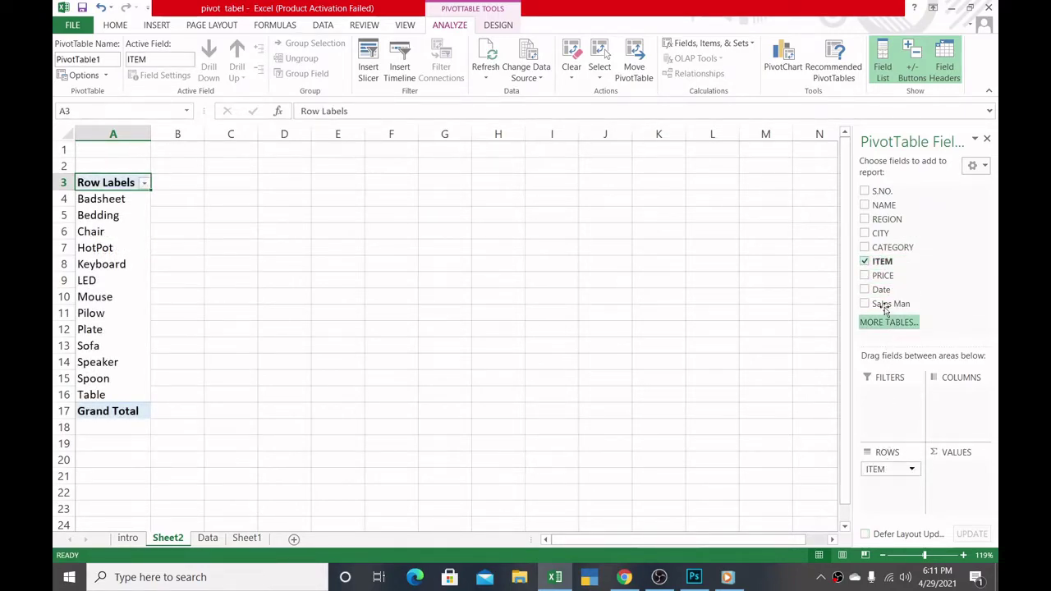
pyautogui.click(865, 235)
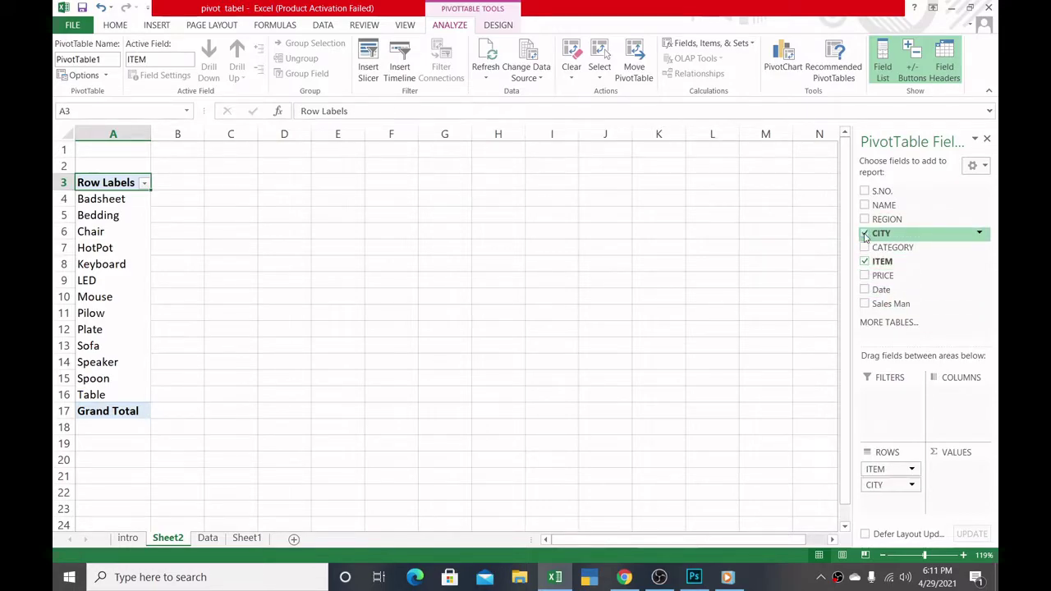
pyautogui.click(865, 220)
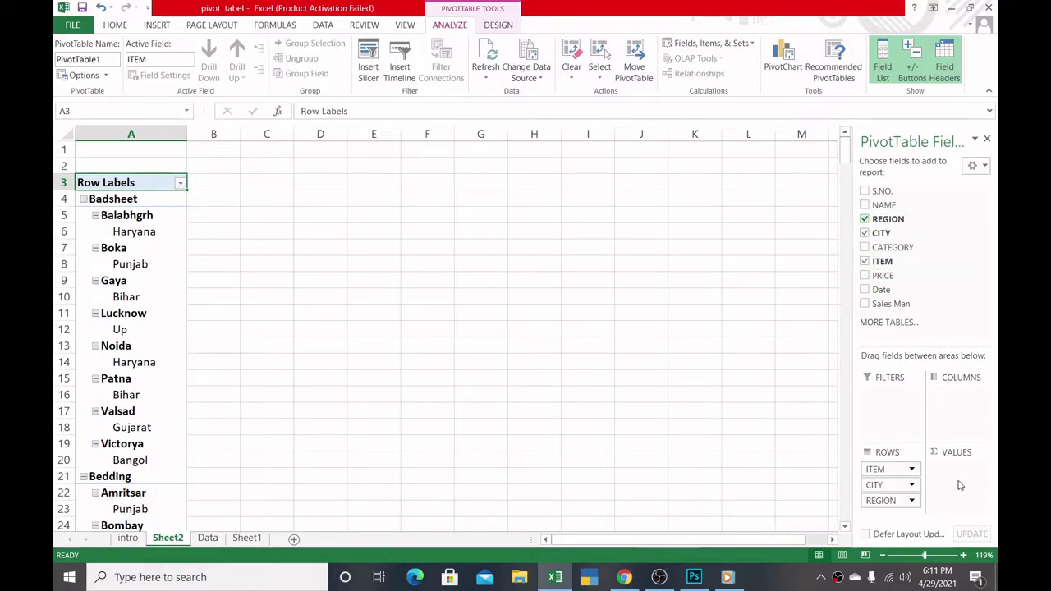
pyautogui.click(865, 276)
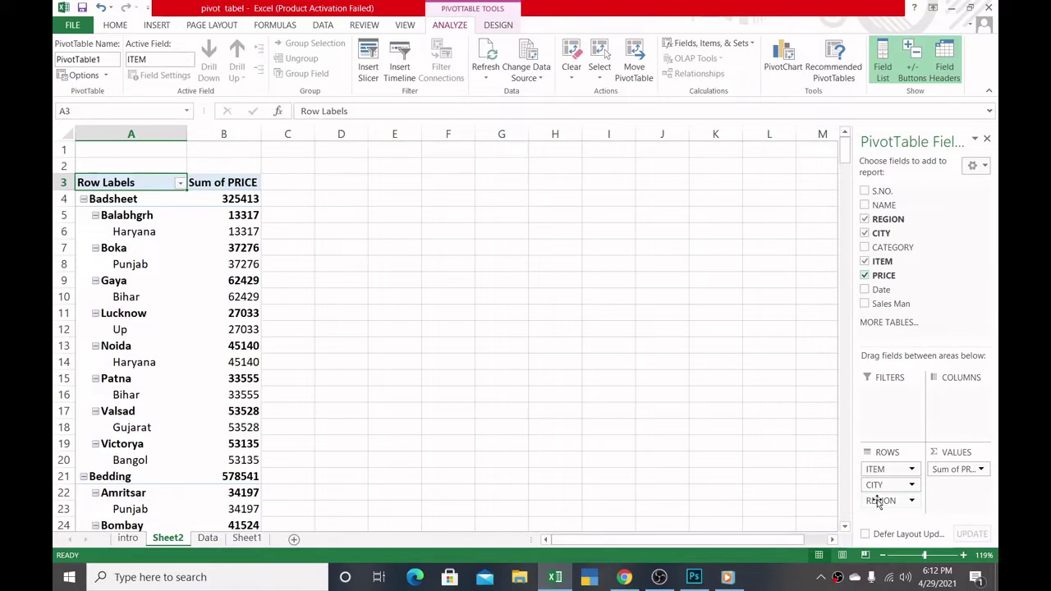
pyautogui.moveTo(846, 158)
pyautogui.mouseDown()
pyautogui.moveTo(846, 353)
pyautogui.moveTo(841, 162)
pyautogui.mouseUp()
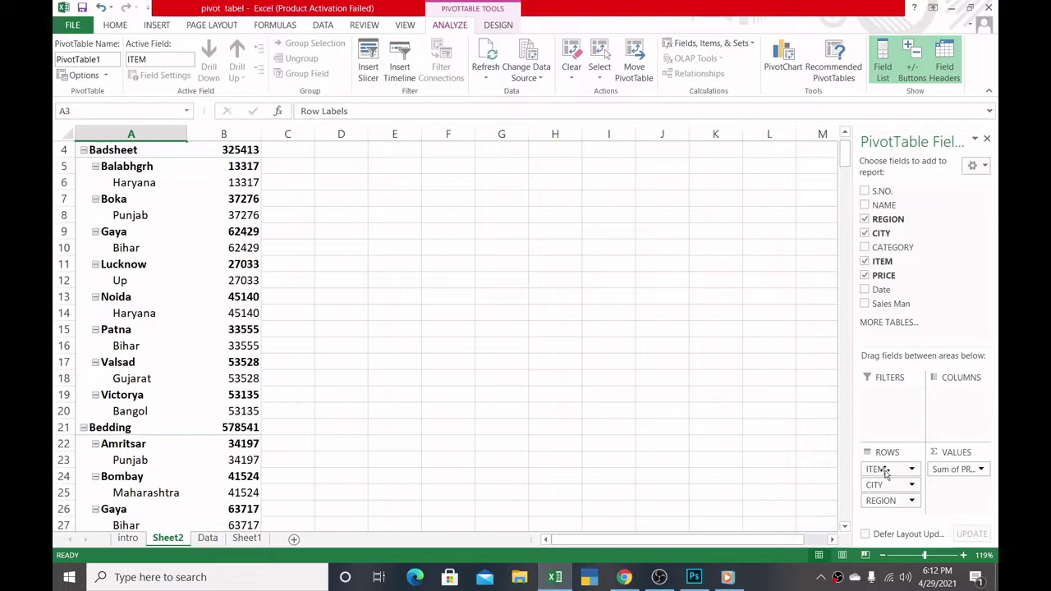
# - Remove the ITEM, PRICE, CITY and REGION fields from the PivotTable
pyautogui.click(865, 261)
pyautogui.click(865, 275)
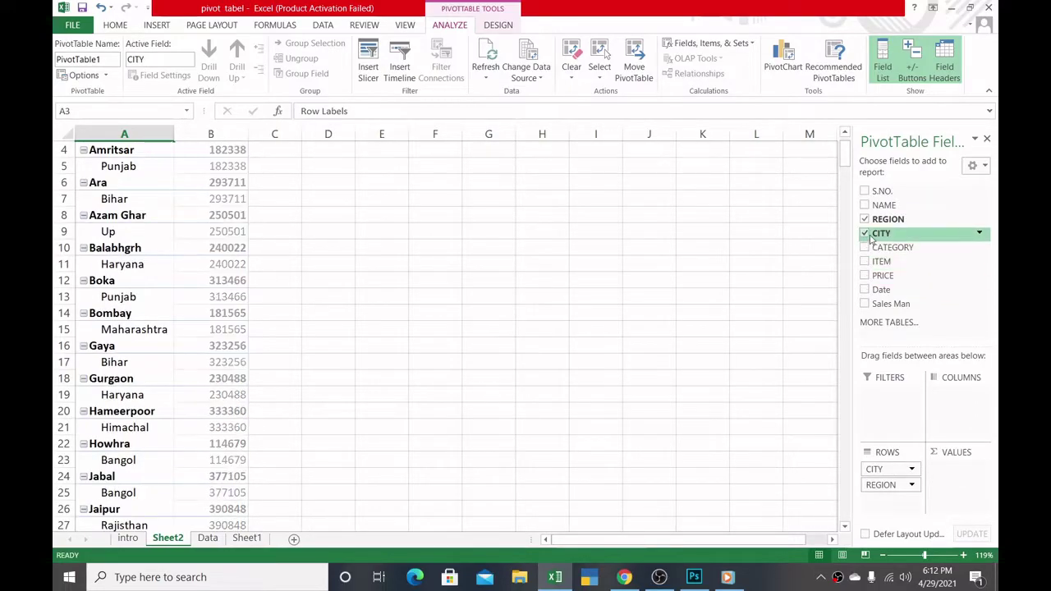
pyautogui.click(865, 234)
pyautogui.click(865, 219)
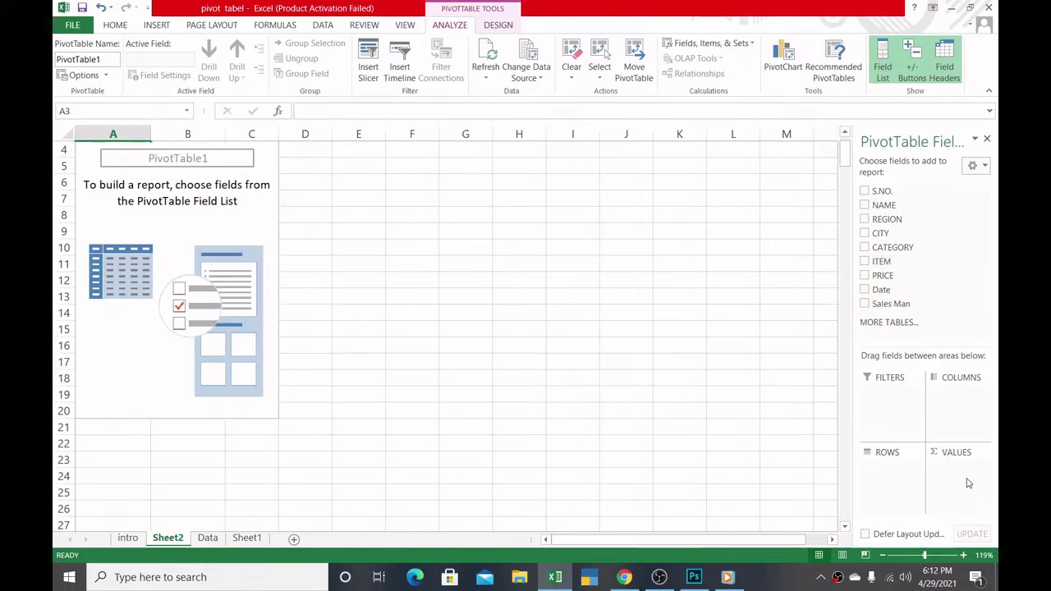
# - Try ITEM as the PivotTable's row field and as its counted value, then take it out of the report
pyautogui.click(865, 262)
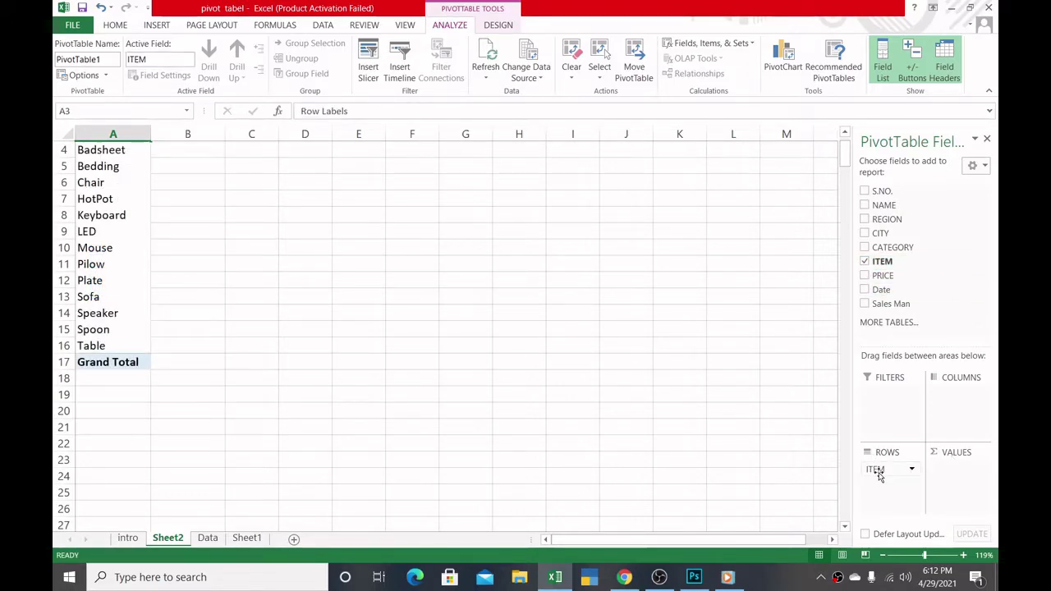
pyautogui.moveTo(881, 472); pyautogui.dragTo(945, 473)
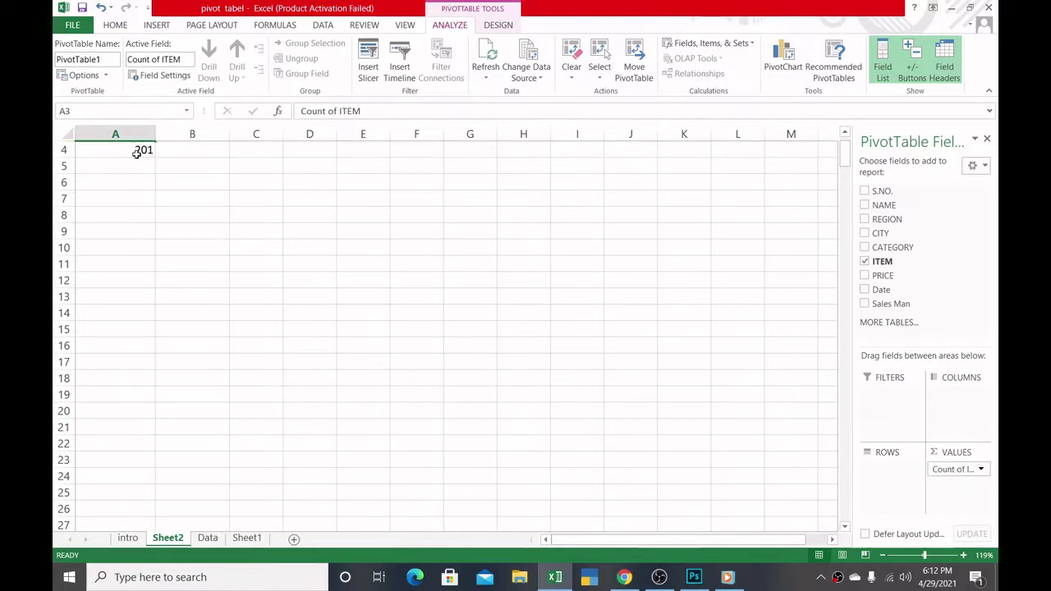
pyautogui.moveTo(144, 151)
pyautogui.moveTo(953, 470); pyautogui.dragTo(815, 461)
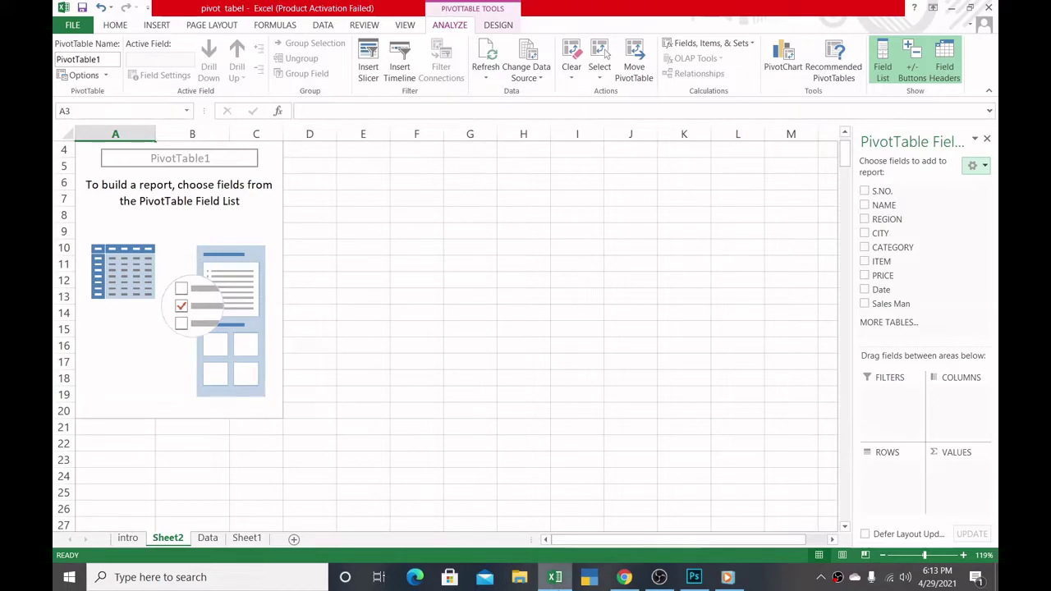
# - Delete the empty worksheet Sheet1 and move Sheet2 behind the Data sheet
pyautogui.click(208, 539)
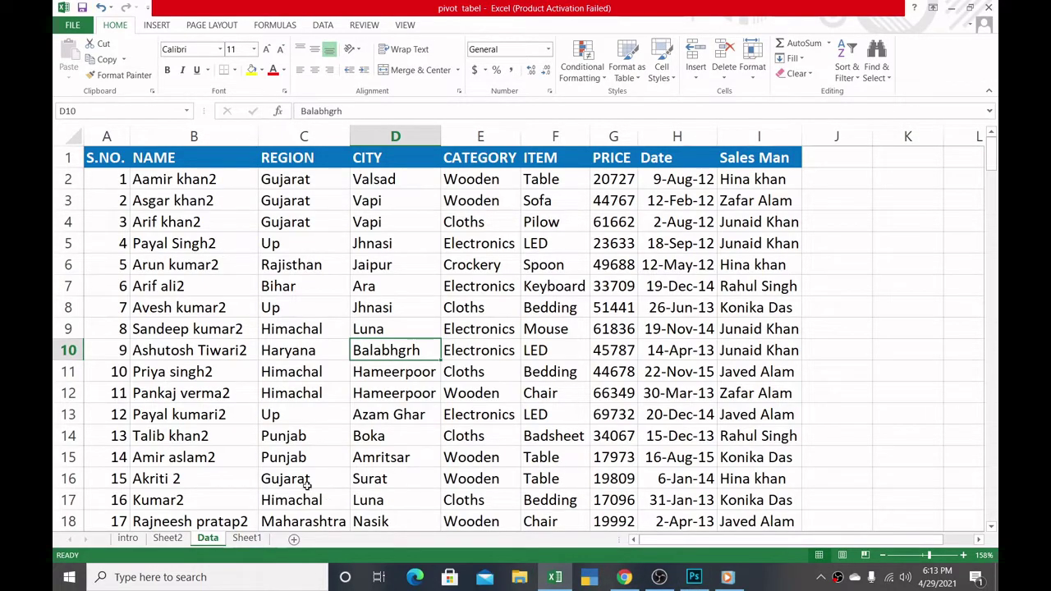
pyautogui.click(245, 538)
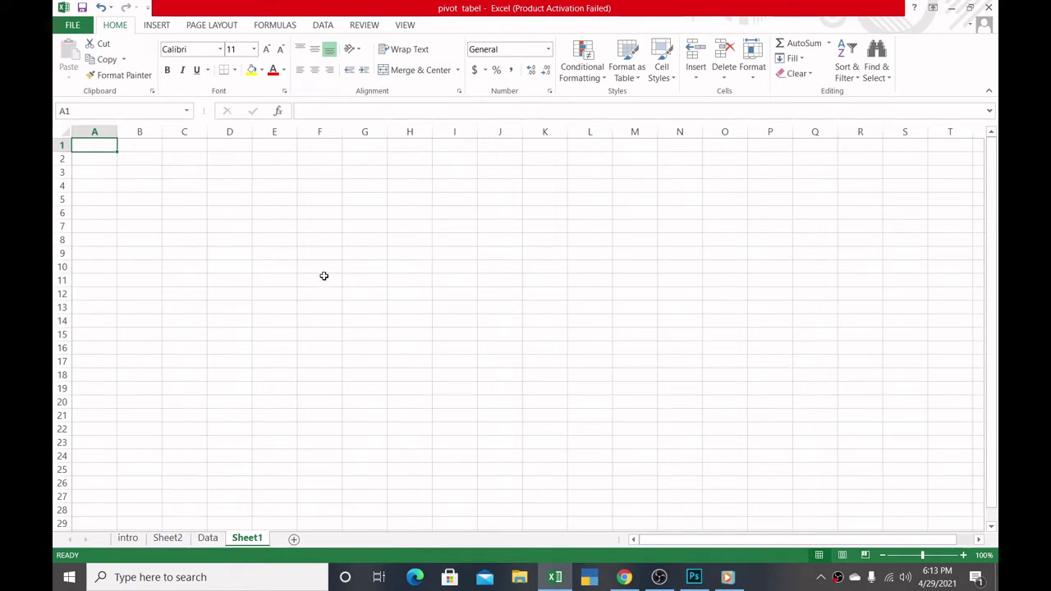
pyautogui.click(207, 538)
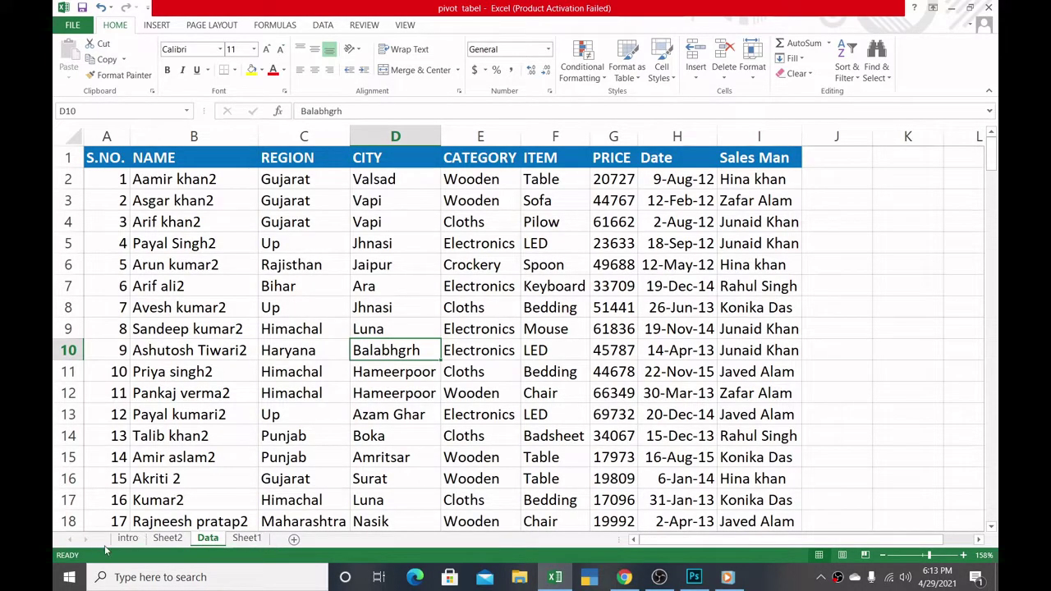
pyautogui.click(163, 541)
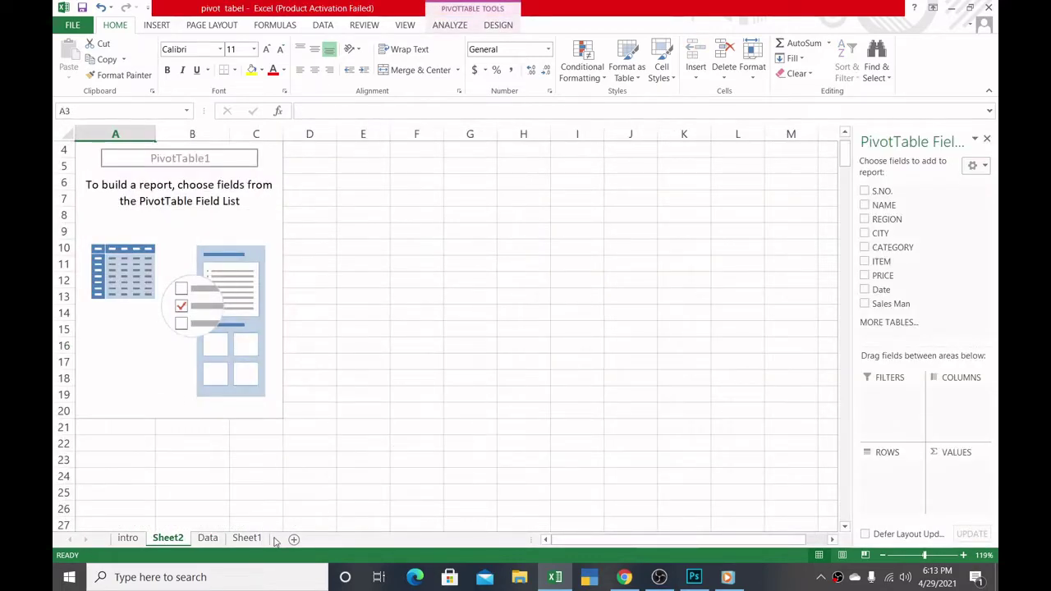
pyautogui.rightClick(248, 543)
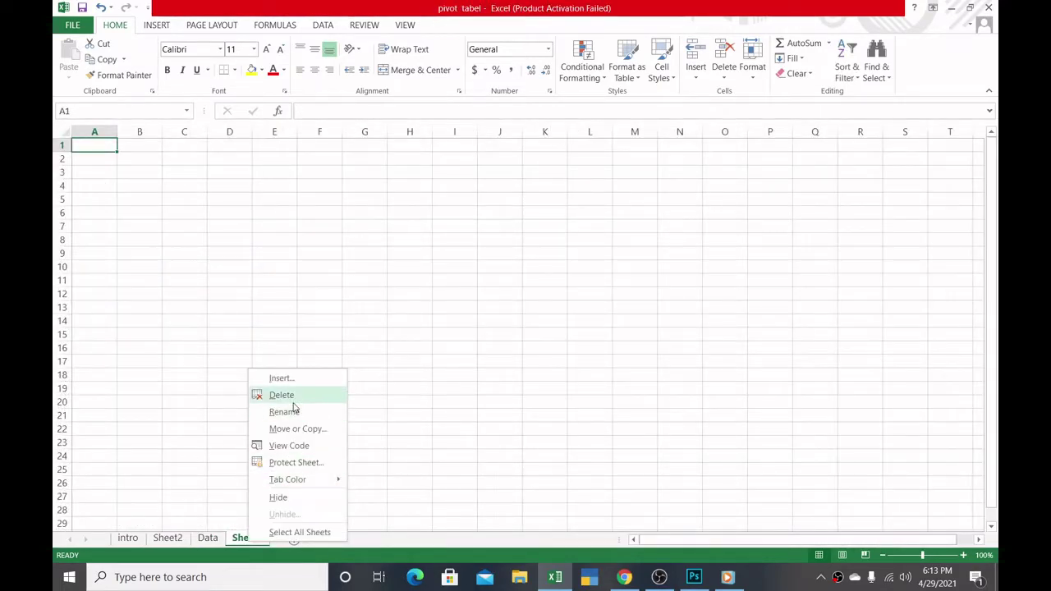
pyautogui.click(297, 397)
pyautogui.click(167, 538)
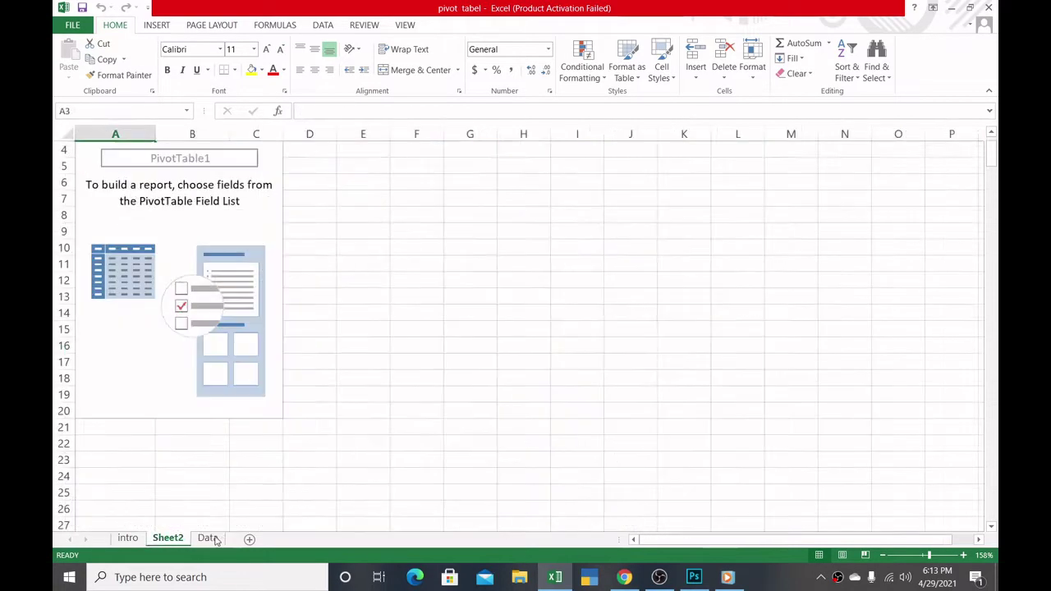
pyautogui.moveTo(232, 538); pyautogui.dragTo(230, 540)
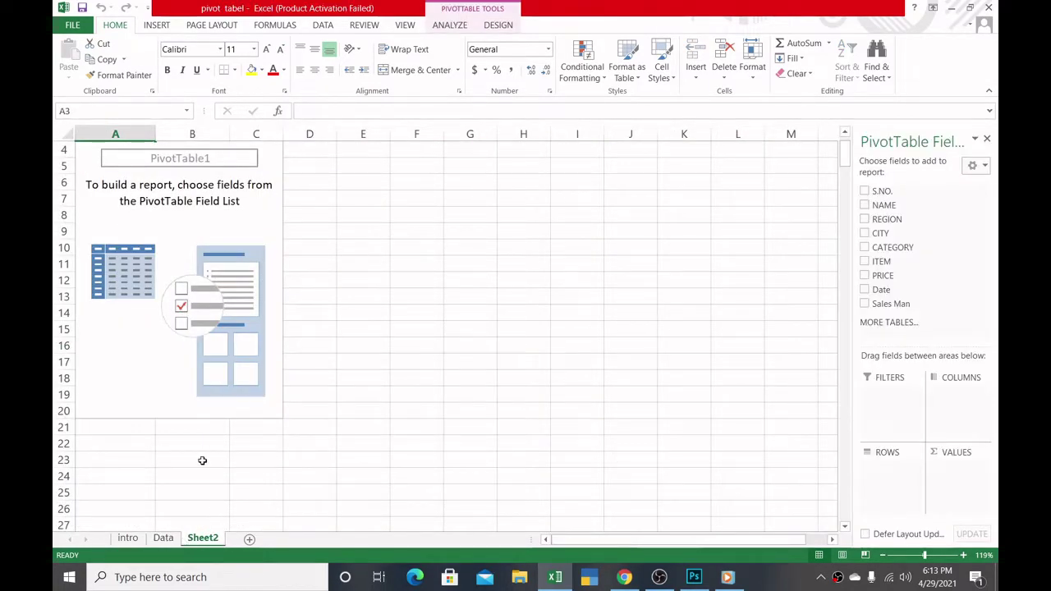
# - Try NAME as the PivotTable's row field, compare it with the Data sheet's NAME column, and remove it from the rows area
pyautogui.click(162, 542)
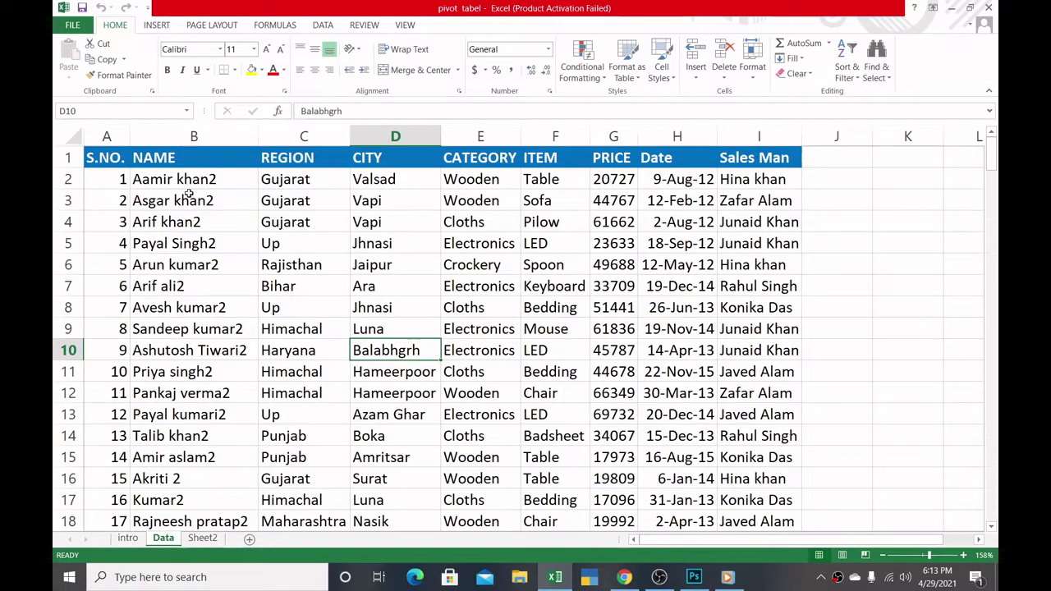
pyautogui.moveTo(182, 176); pyautogui.dragTo(177, 436)
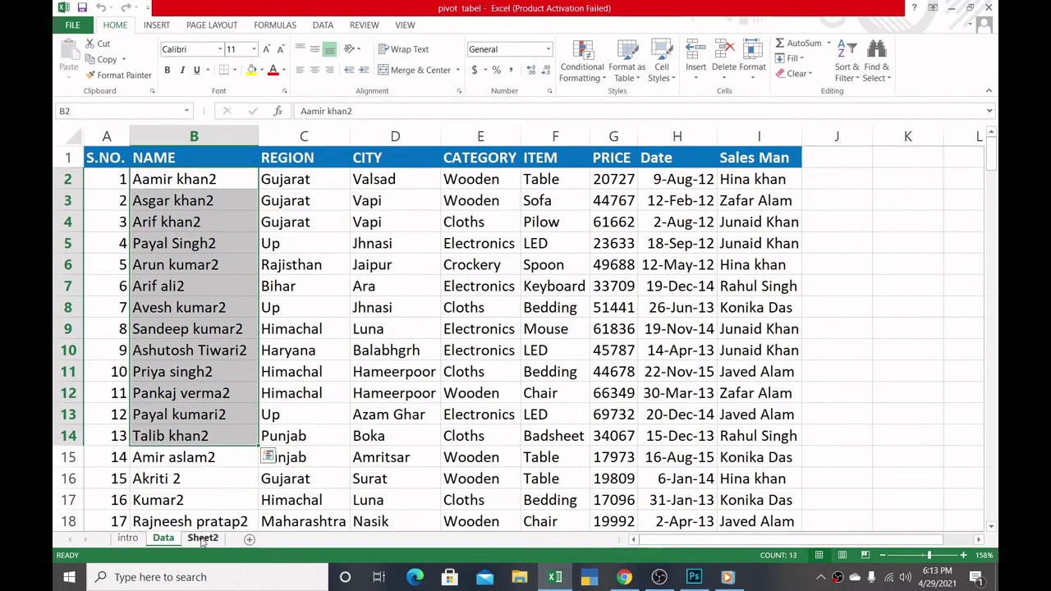
pyautogui.click(202, 538)
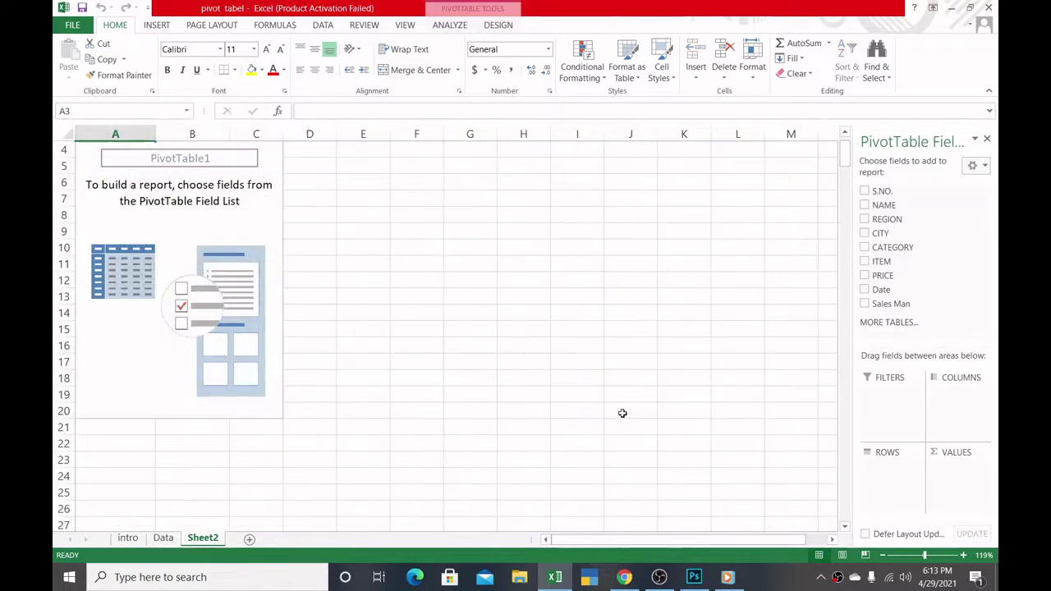
pyautogui.click(864, 205)
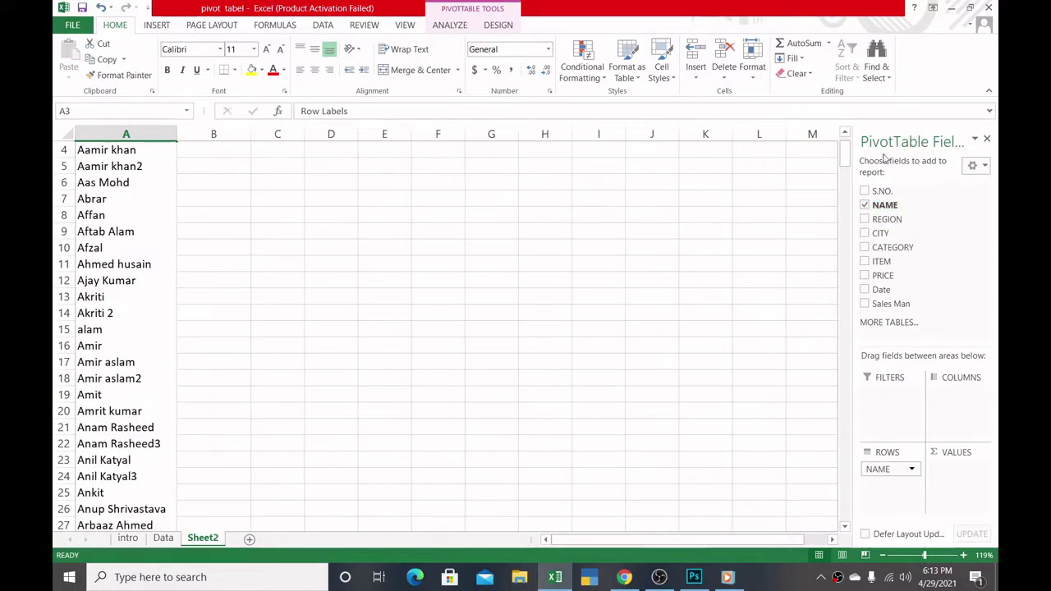
pyautogui.moveTo(846, 166)
pyautogui.mouseDown()
pyautogui.moveTo(846, 422)
pyautogui.moveTo(845, 174)
pyautogui.mouseUp()
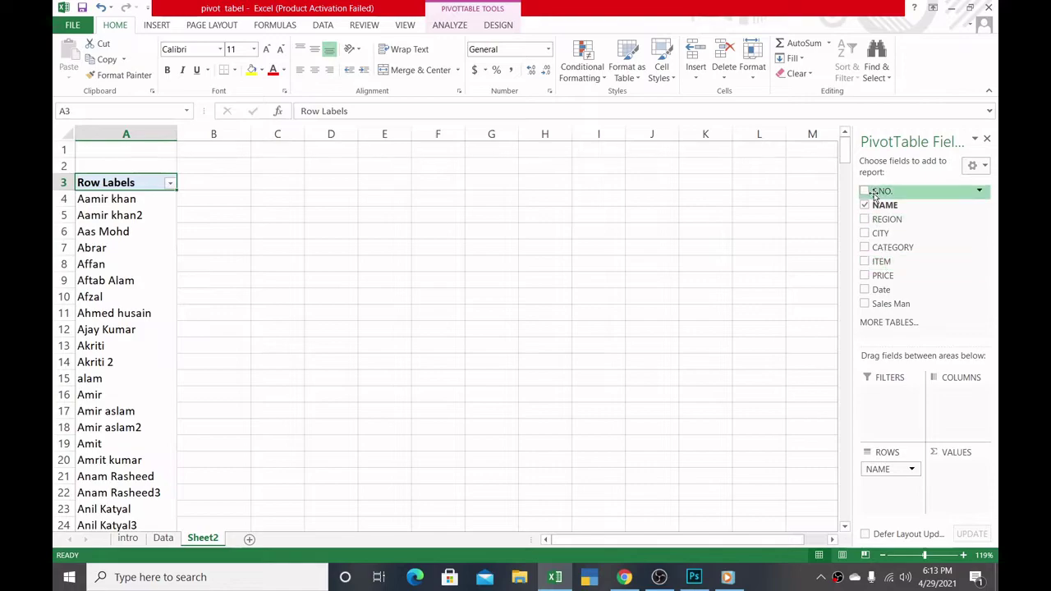
pyautogui.click(164, 539)
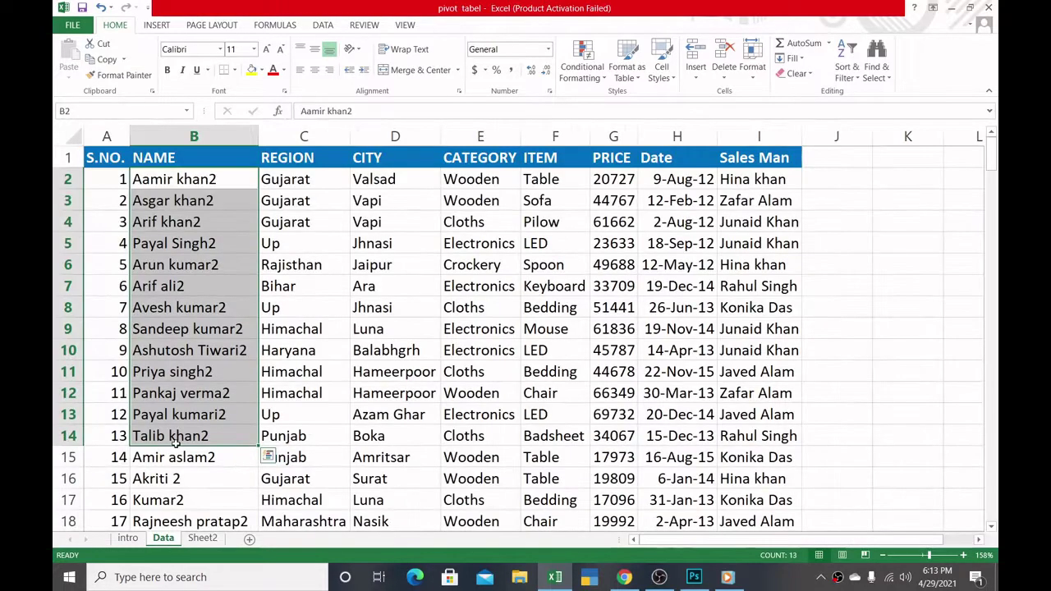
pyautogui.click(397, 314)
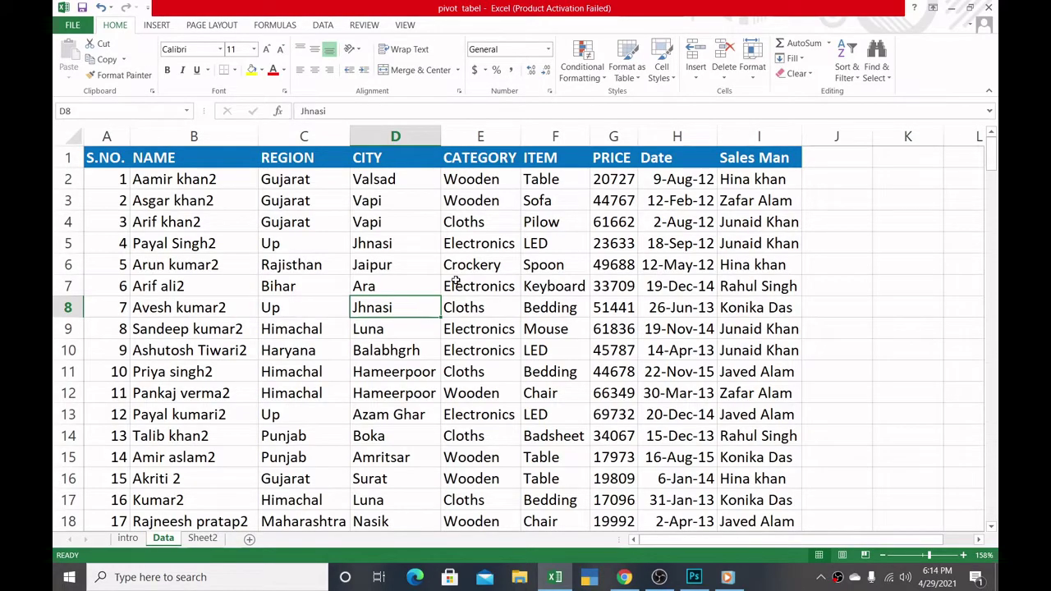
pyautogui.click(197, 540)
pyautogui.moveTo(887, 478); pyautogui.dragTo(824, 345)
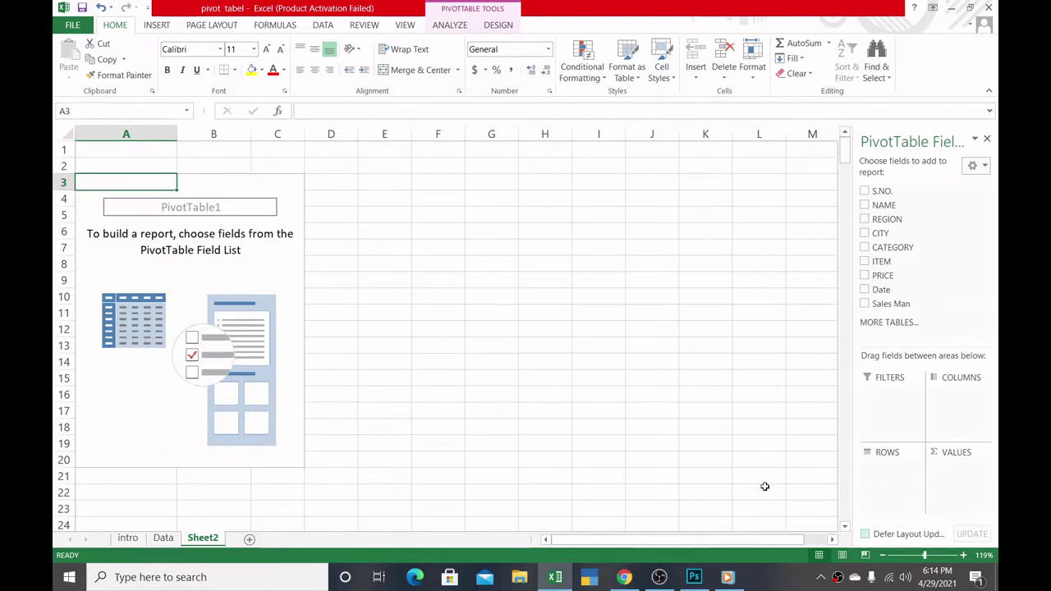
# - Count the different categories on the Data sheet and note cat in cell K2 and 4 in cell K3
pyautogui.click(162, 538)
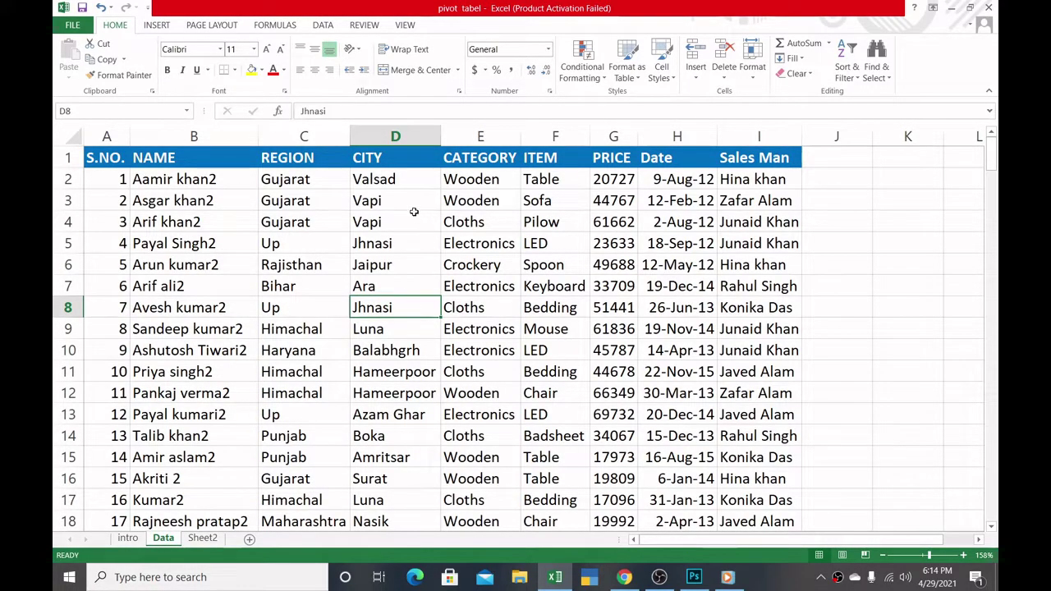
pyautogui.click(888, 181)
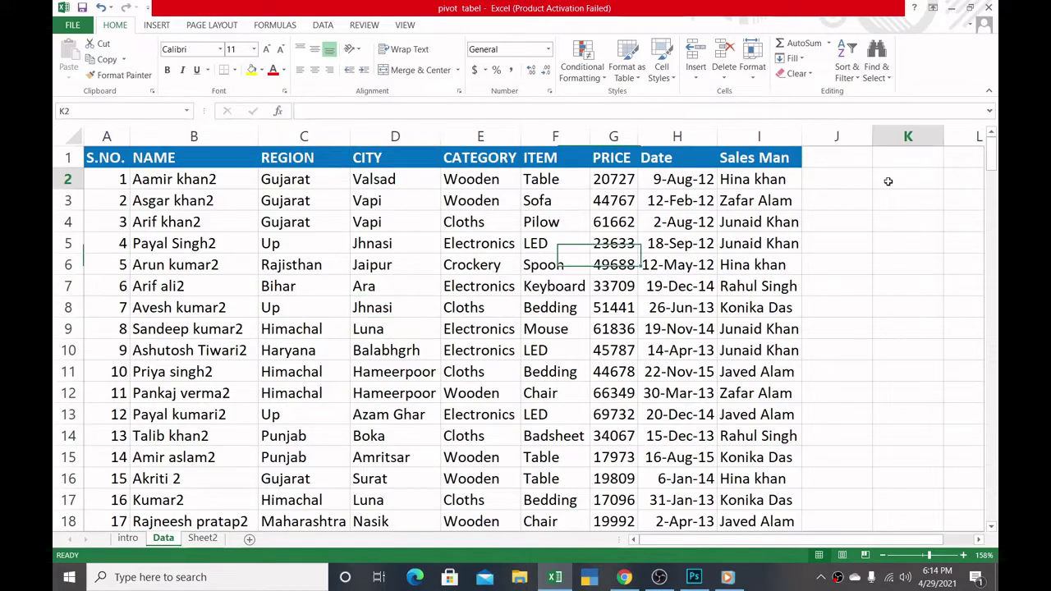
pyautogui.write('cat')
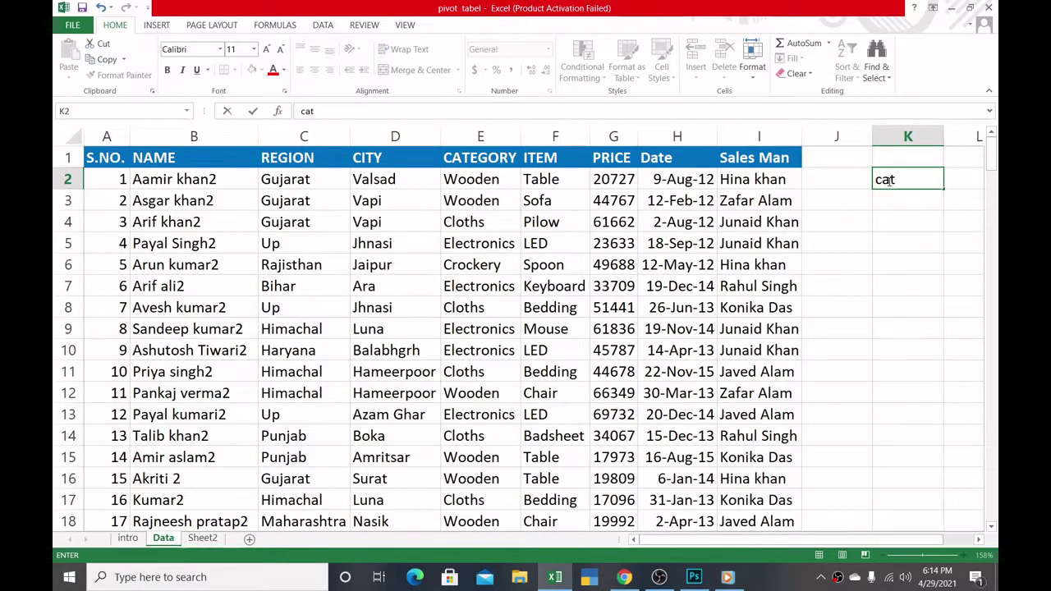
pyautogui.press('Return')
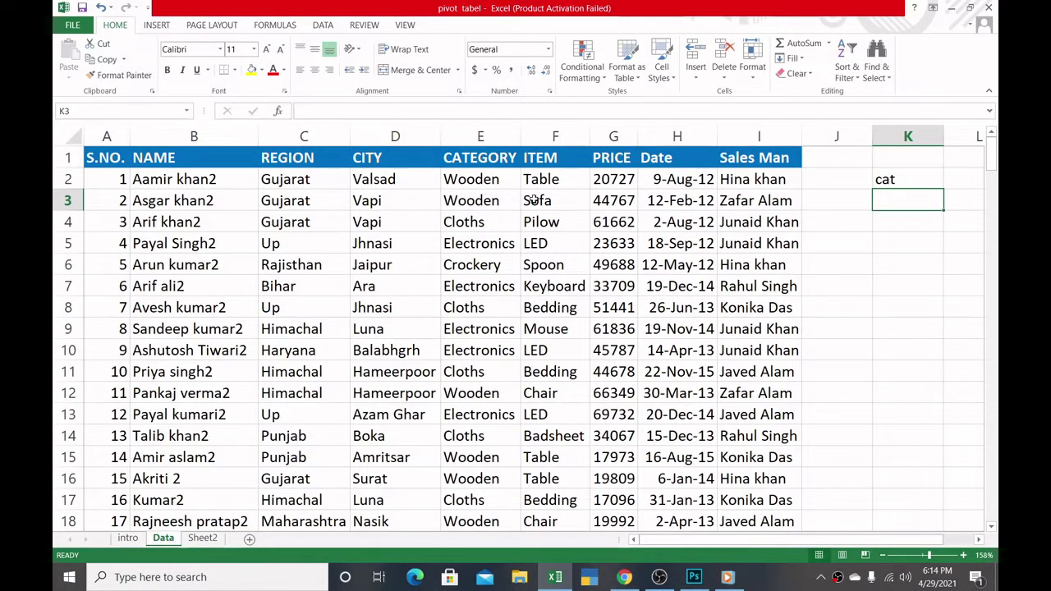
pyautogui.click(500, 181)
pyautogui.click(484, 223)
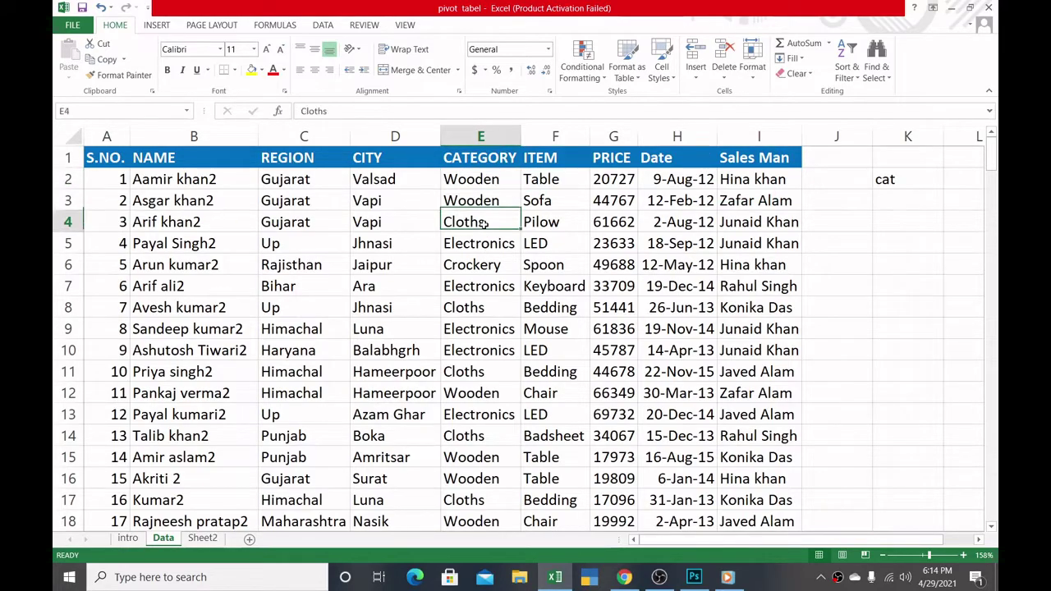
pyautogui.click(498, 247)
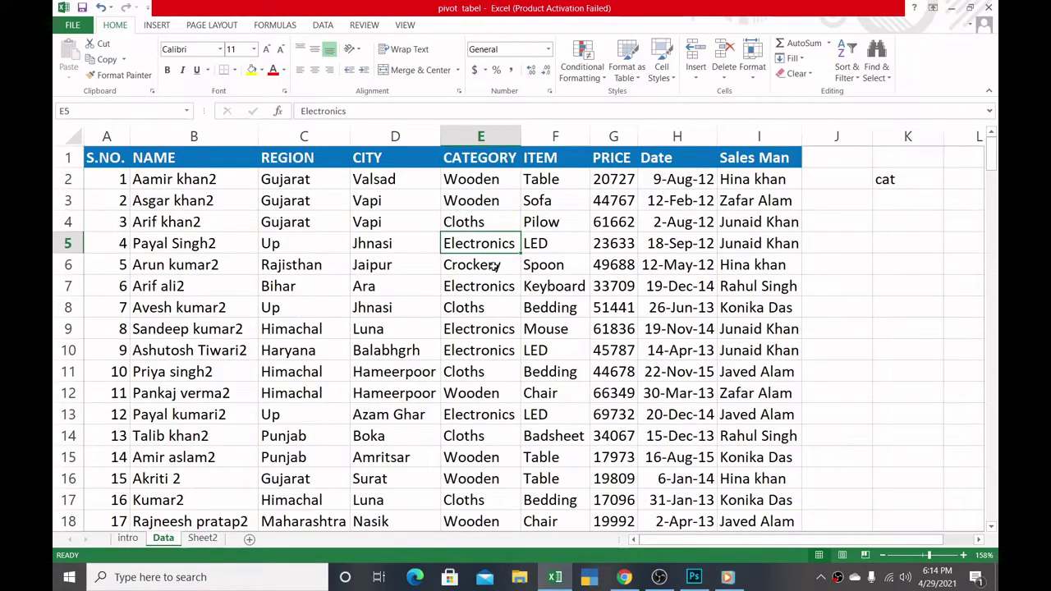
pyautogui.click(494, 267)
pyautogui.click(883, 200)
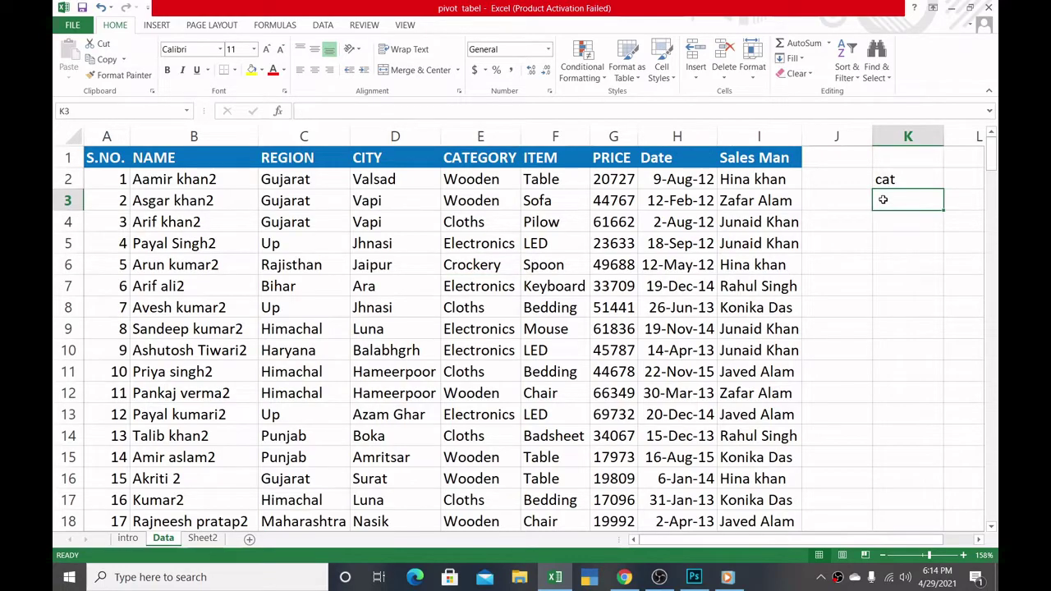
pyautogui.write('4')
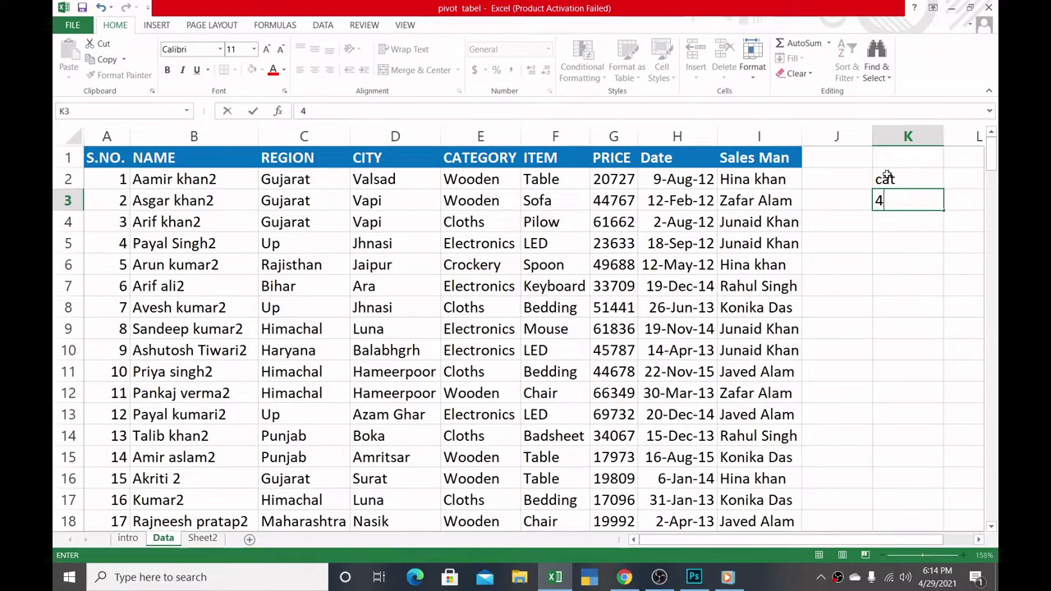
pyautogui.click(838, 181)
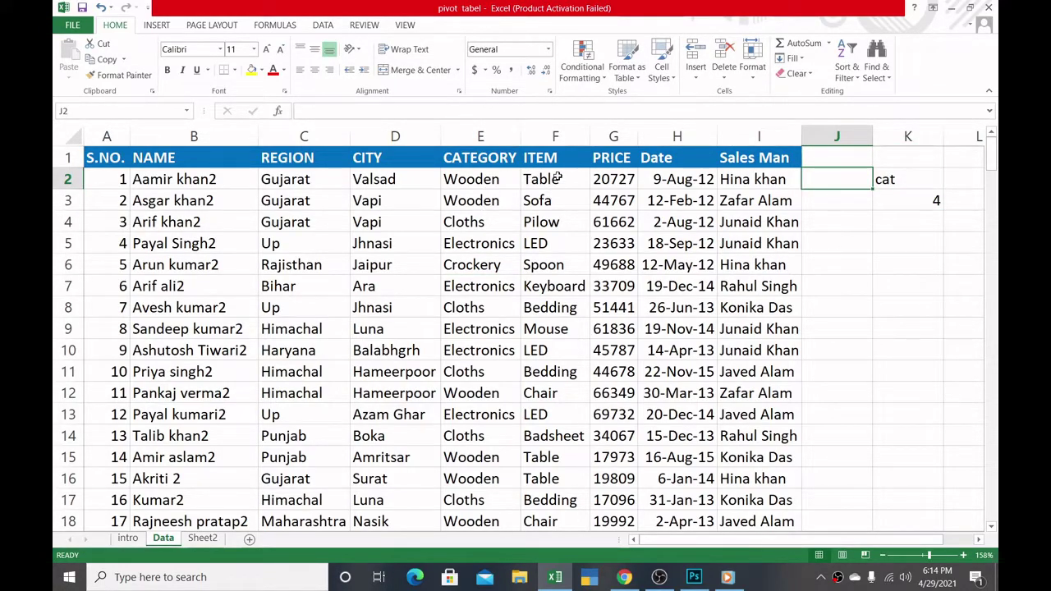
# - Add CATEGORY as the row field of the PivotTable on Sheet2
pyautogui.moveTo(569, 180); pyautogui.dragTo(546, 392)
pyautogui.moveTo(403, 176); pyautogui.dragTo(402, 368)
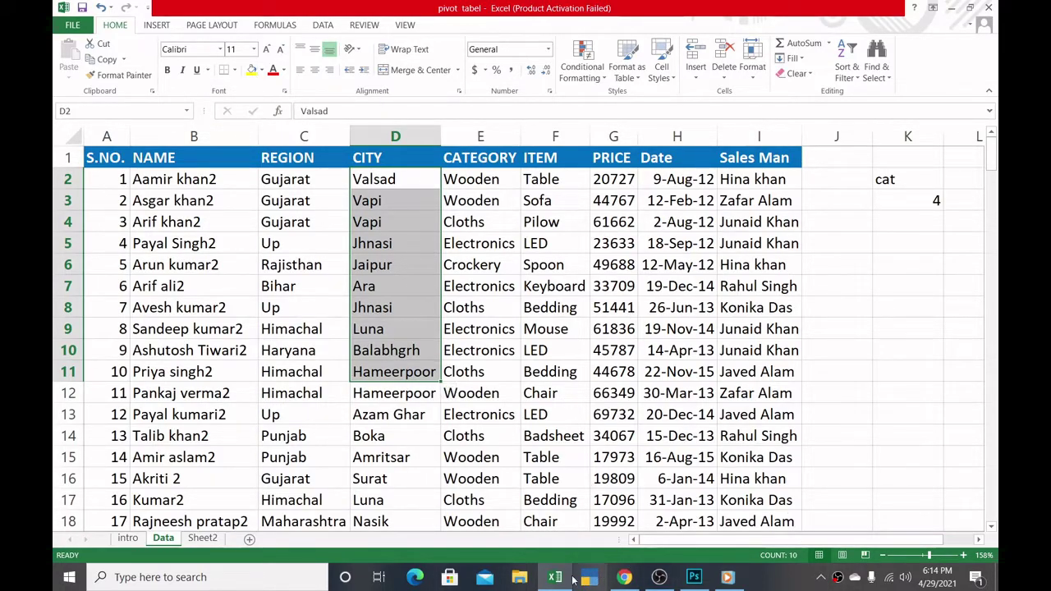
pyautogui.click(216, 542)
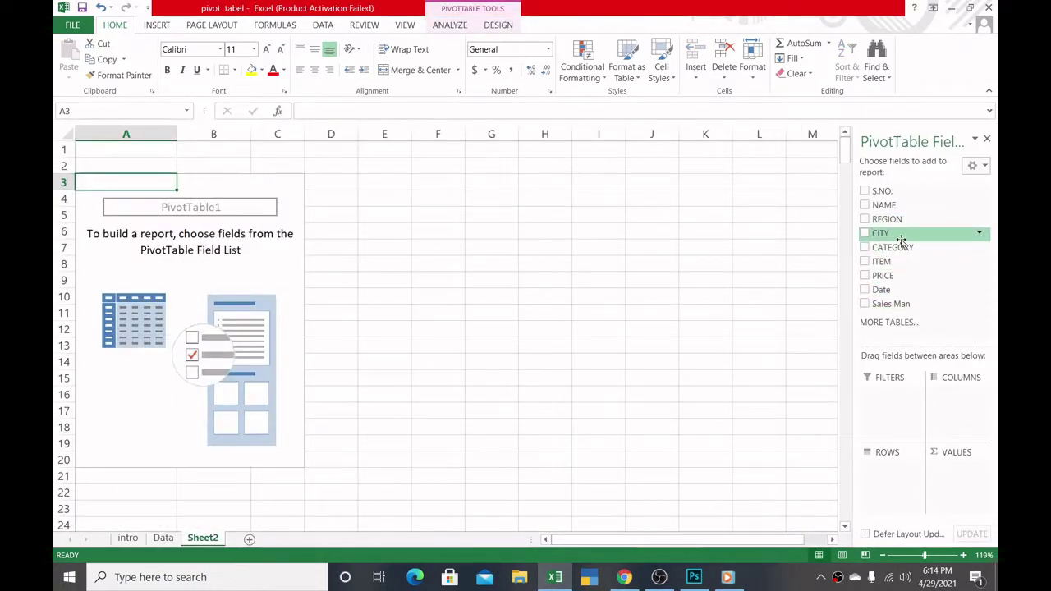
pyautogui.moveTo(910, 250); pyautogui.dragTo(890, 490)
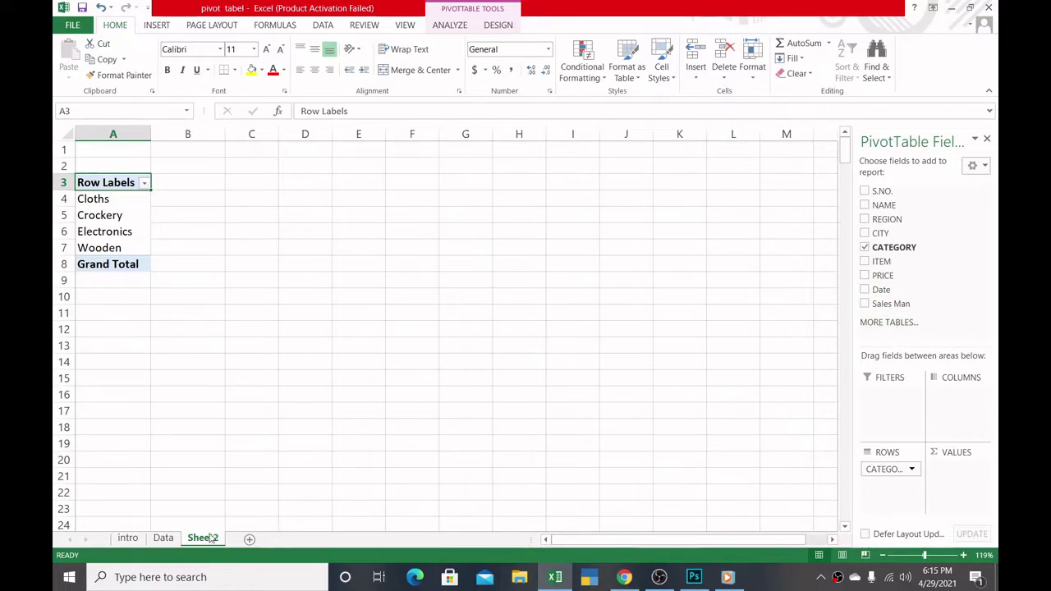
# - Review the entries in the Data sheet's CATEGORY and ITEM columns
pyautogui.click(163, 538)
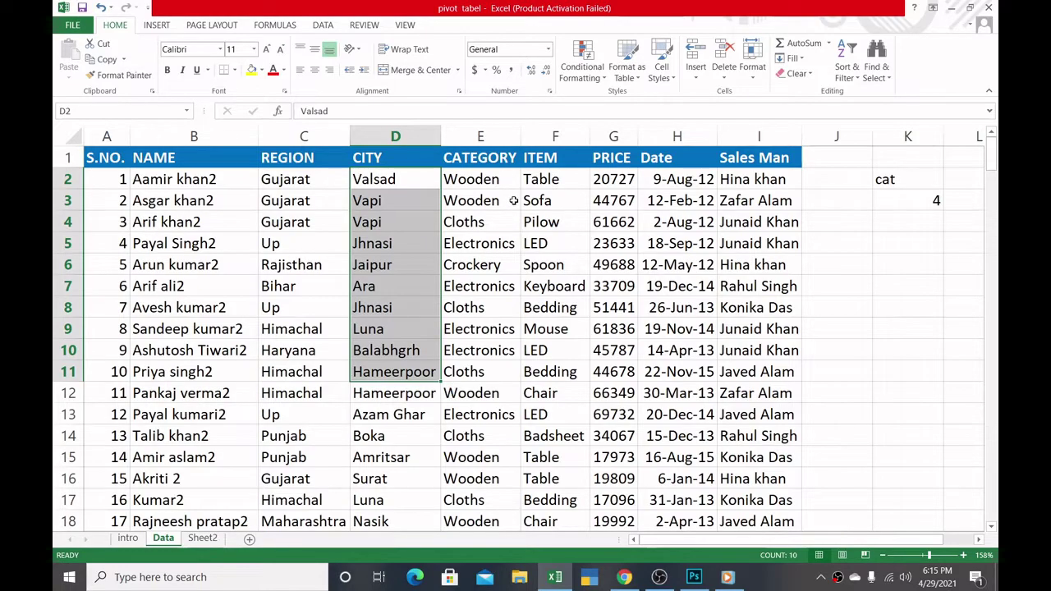
pyautogui.moveTo(496, 180); pyautogui.dragTo(486, 393)
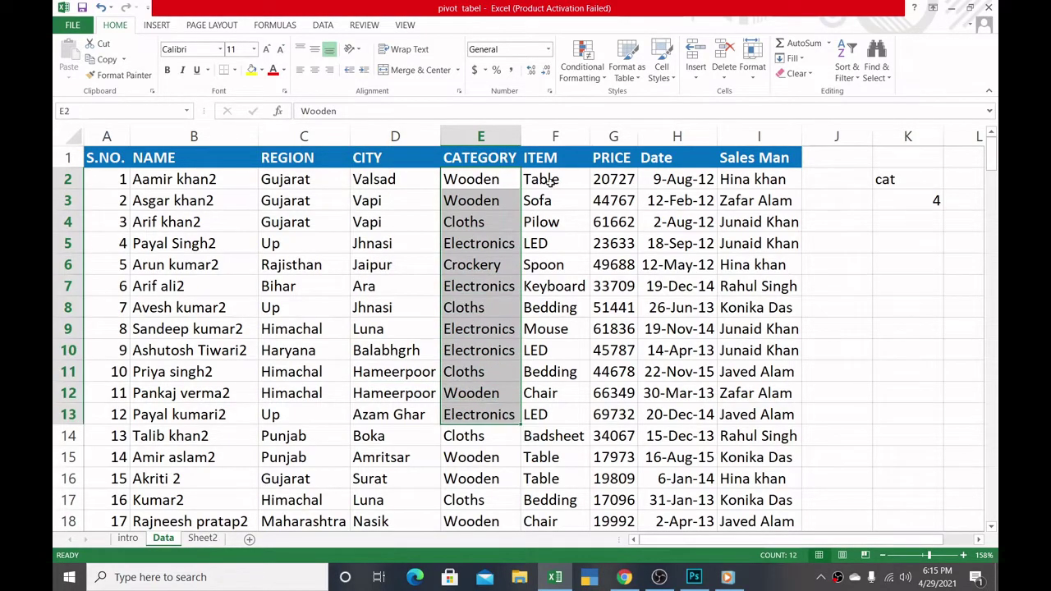
pyautogui.moveTo(571, 176); pyautogui.dragTo(556, 332)
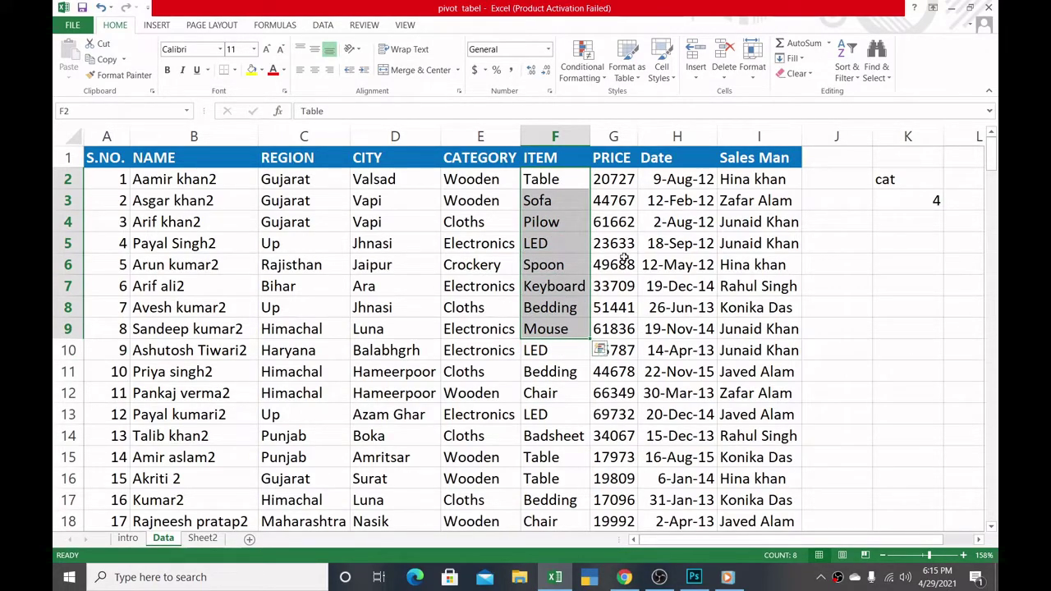
# - Add ITEM below CATEGORY in the Sheet2 PivotTable's rows and PRICE as a summed value
pyautogui.click(202, 538)
pyautogui.click(865, 262)
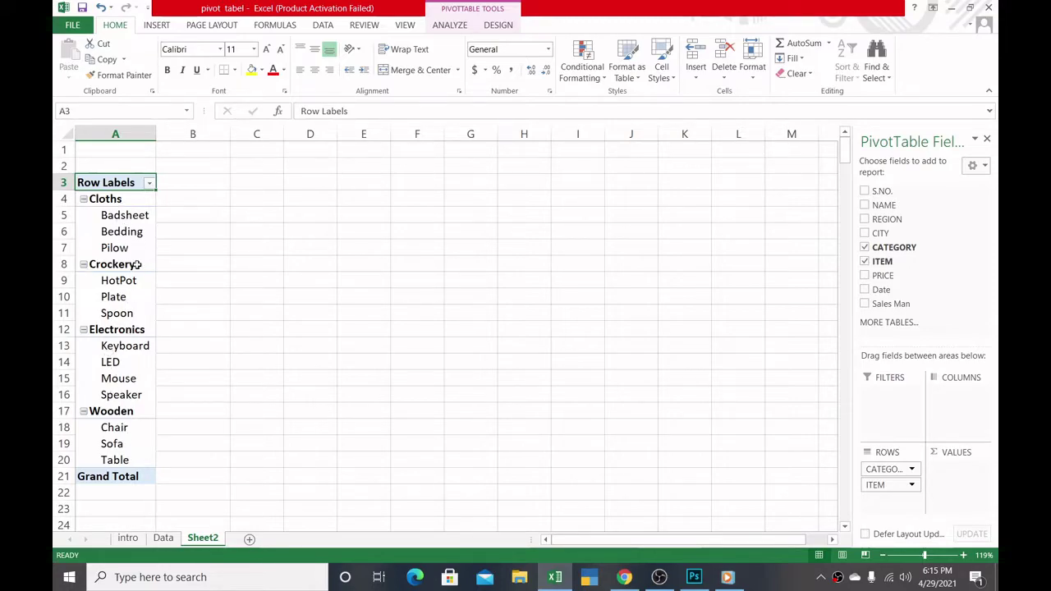
pyautogui.click(864, 277)
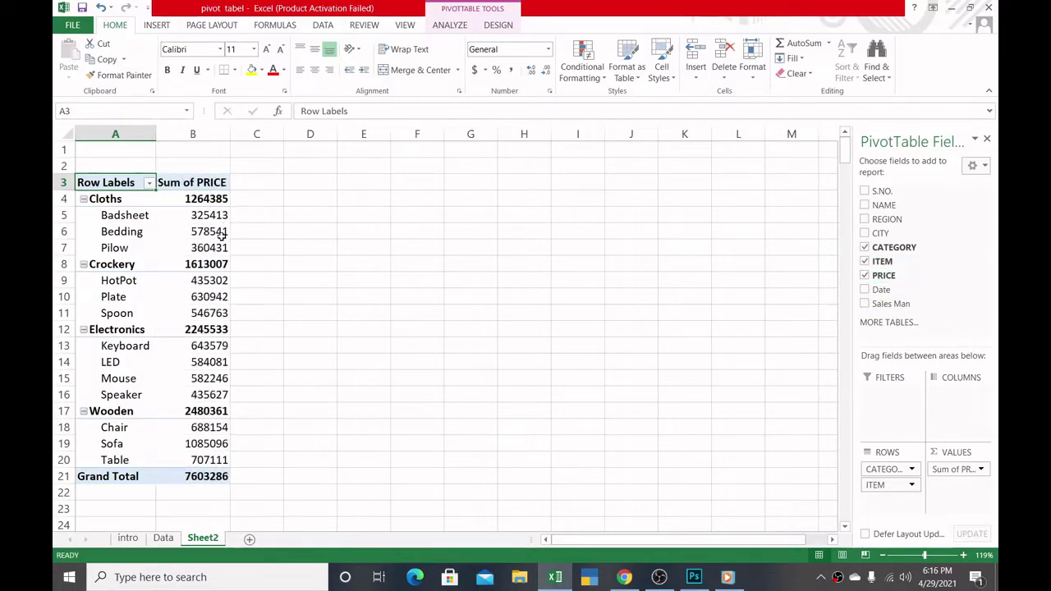
# - Collapse the Wooden, Electronics, Crockery and Cloths categories to show only their price totals
pyautogui.moveTo(220, 237)
pyautogui.click(83, 411)
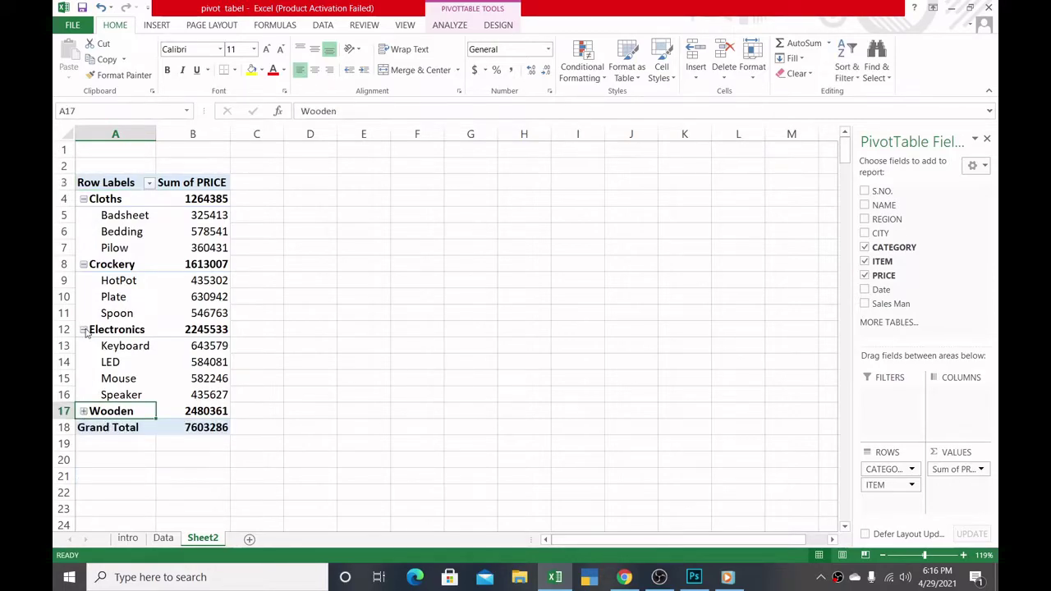
pyautogui.click(83, 329)
pyautogui.click(83, 264)
pyautogui.click(83, 199)
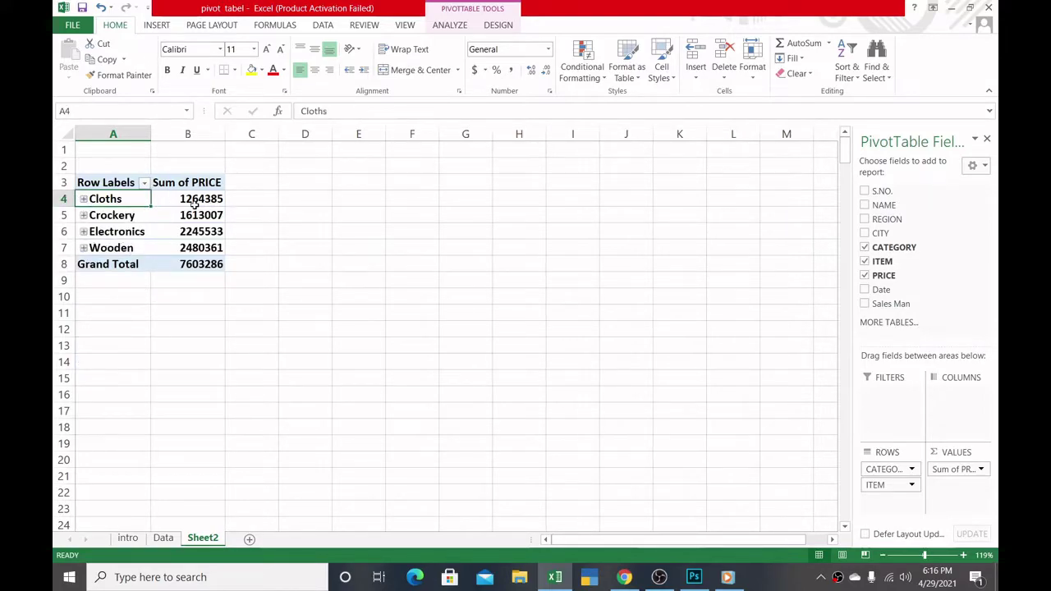
# - Add Sales Man as a row field below ITEM and expand Cloths to examine the Badsheet sales per salesperson
pyautogui.moveTo(187, 210)
pyautogui.click(865, 305)
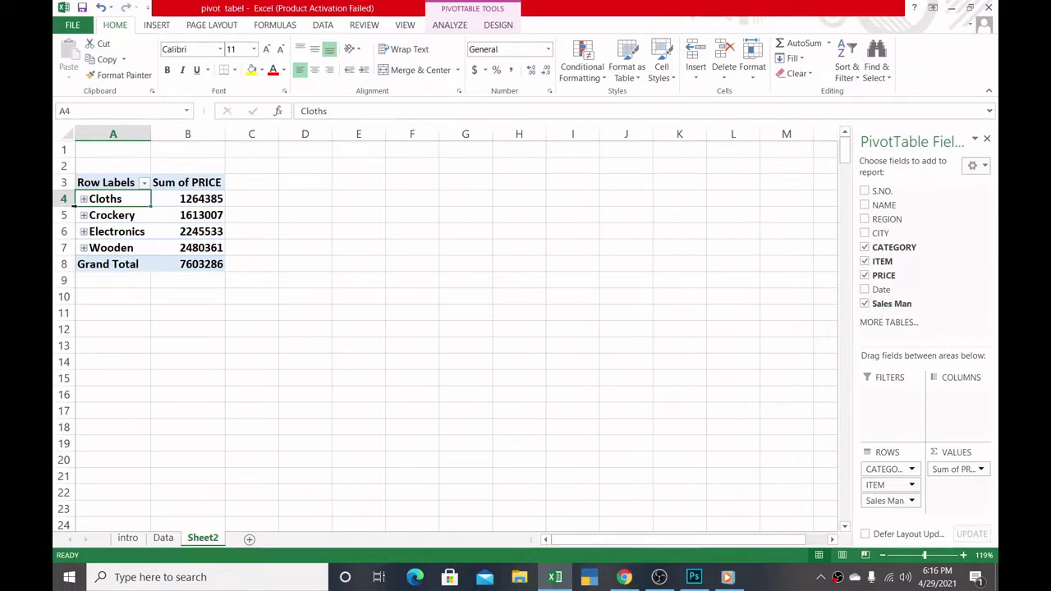
pyautogui.click(84, 199)
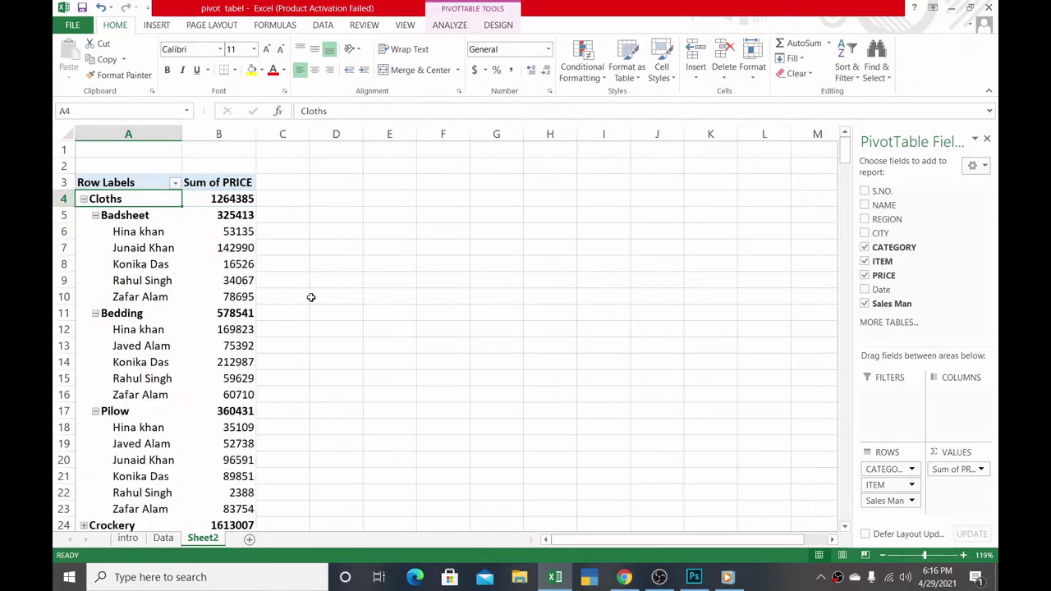
pyautogui.click(135, 216)
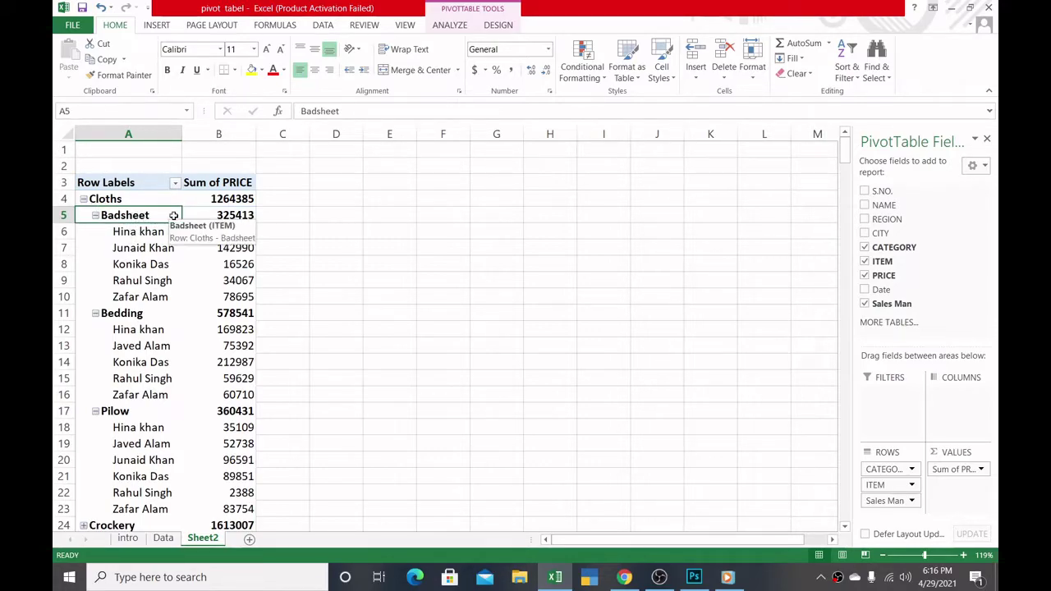
pyautogui.moveTo(174, 232); pyautogui.dragTo(164, 280)
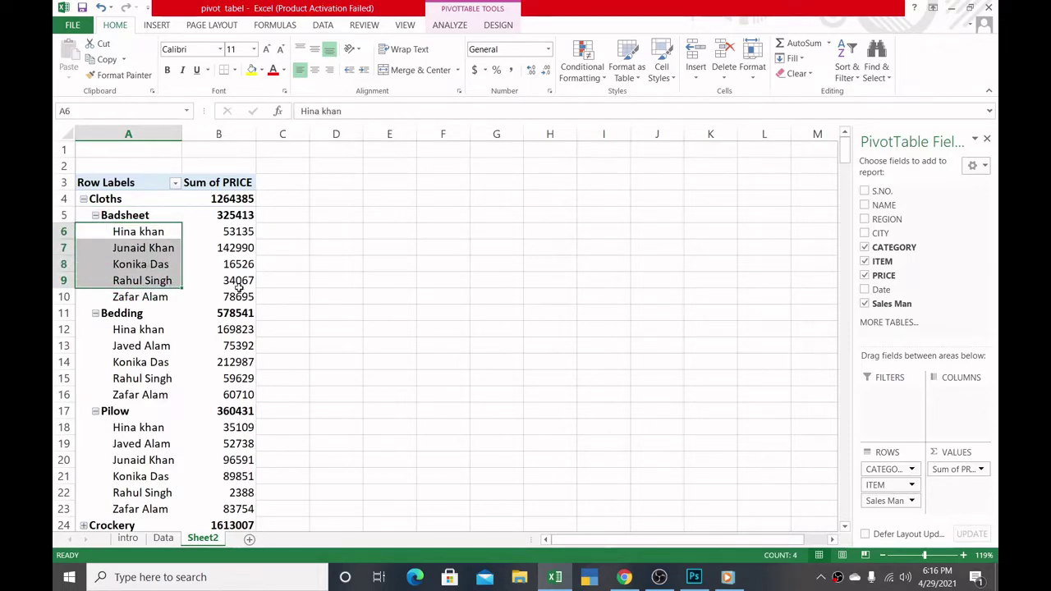
pyautogui.click(373, 264)
pyautogui.click(199, 294)
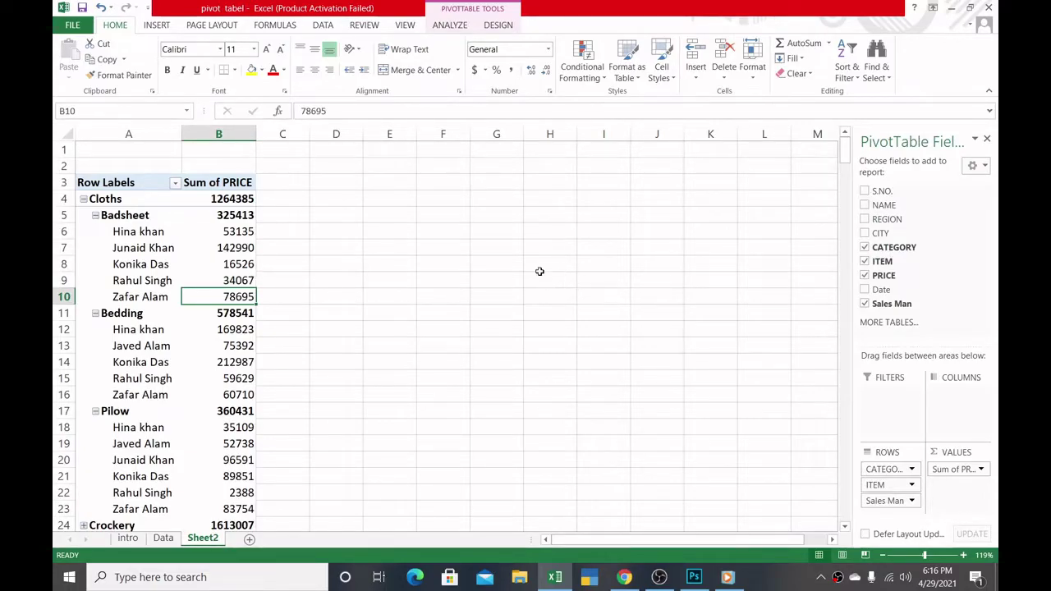
# - Collapse the Pilow, Bedding and Badsheet items under Cloths and expand Badsheet again
pyautogui.moveTo(846, 153)
pyautogui.mouseDown()
pyautogui.moveTo(844, 168)
pyautogui.moveTo(844, 160)
pyautogui.mouseUp()
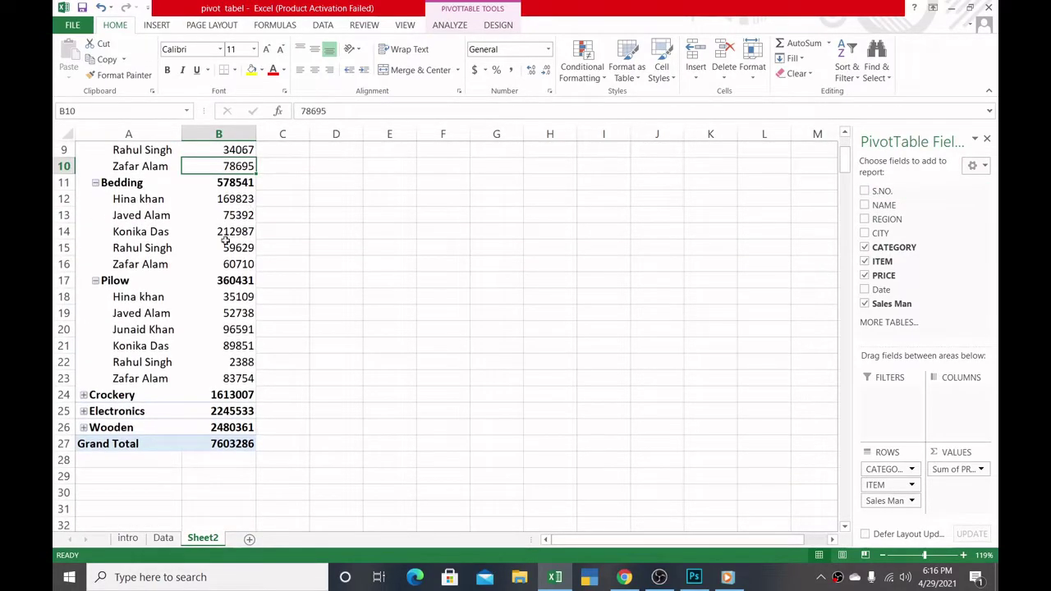
pyautogui.click(96, 281)
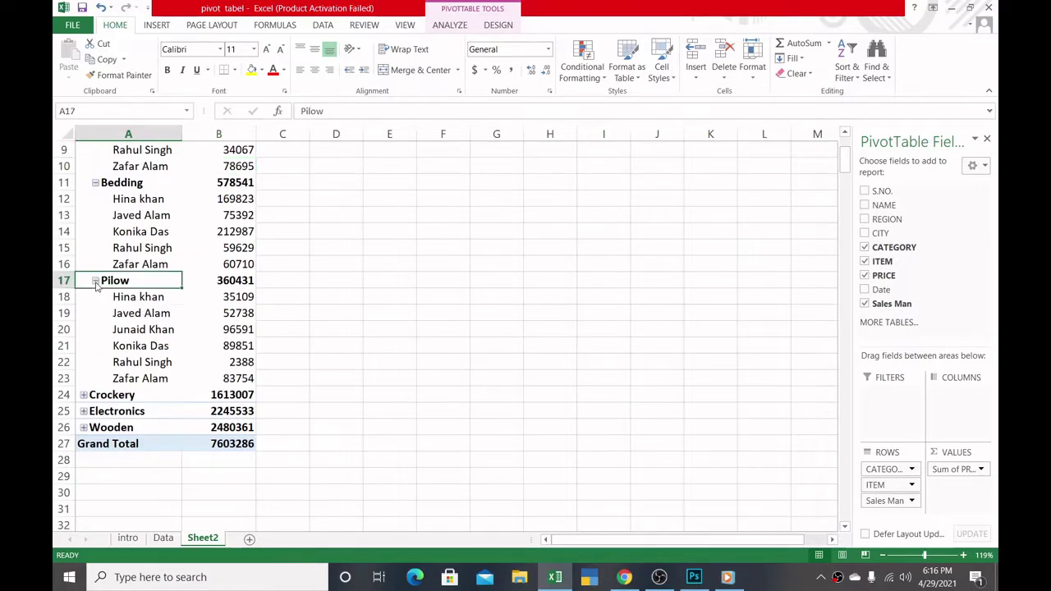
pyautogui.click(95, 182)
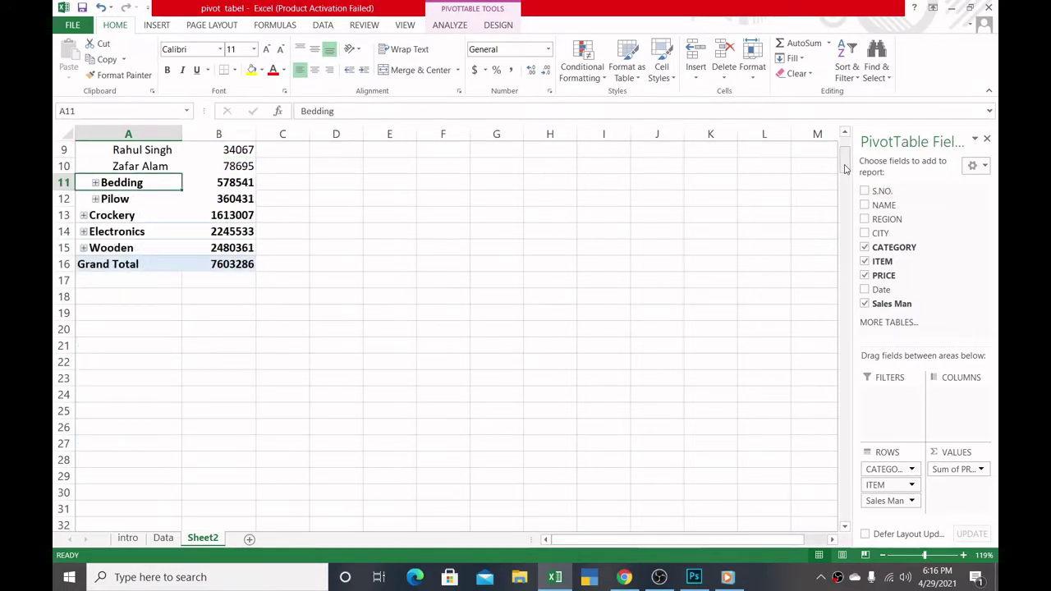
pyautogui.moveTo(846, 166); pyautogui.dragTo(845, 154)
pyautogui.click(96, 215)
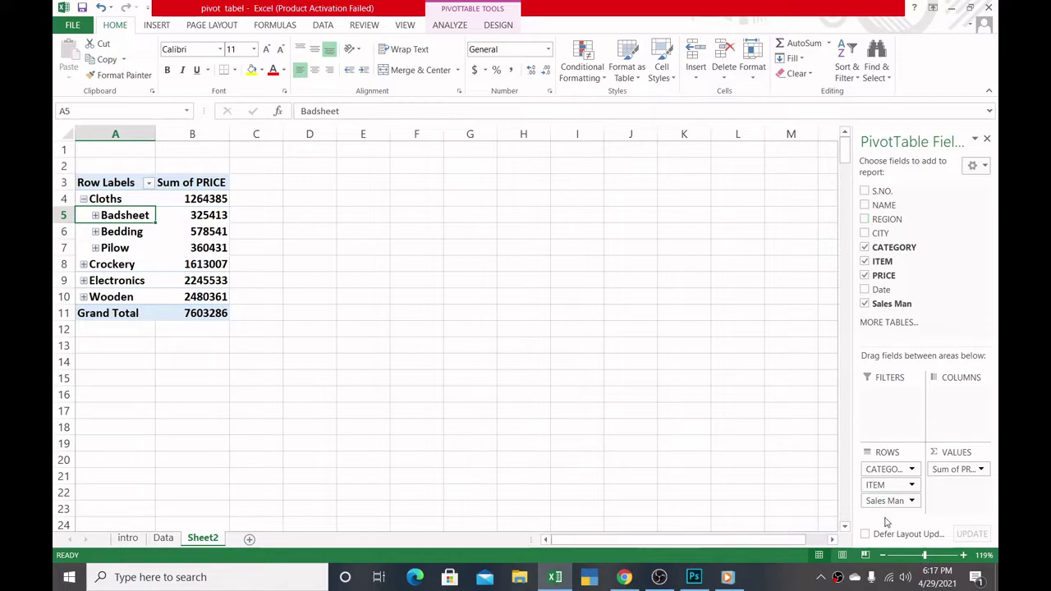
pyautogui.click(95, 216)
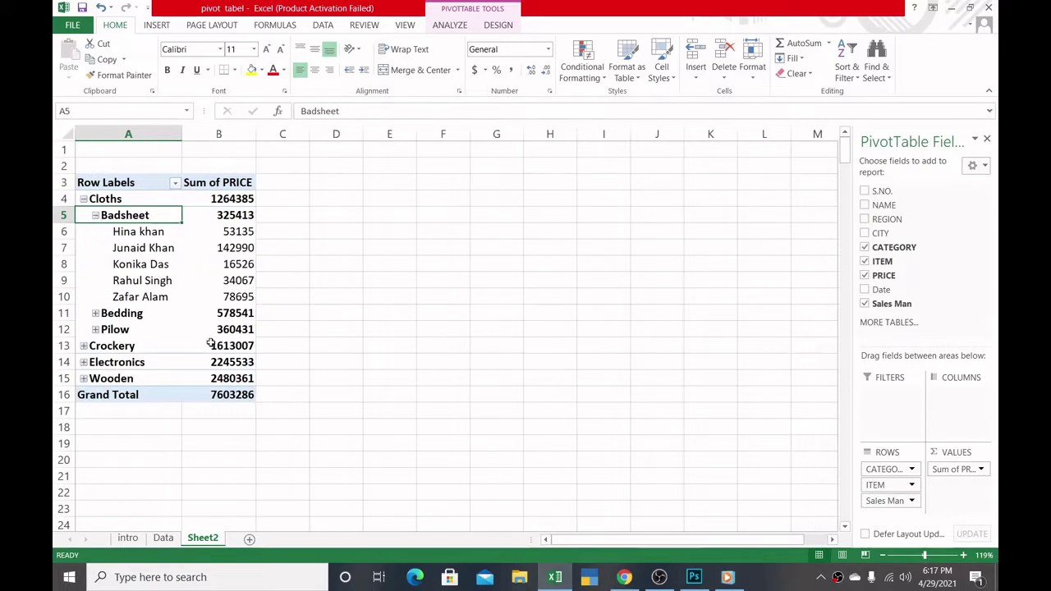
pyautogui.moveTo(190, 355)
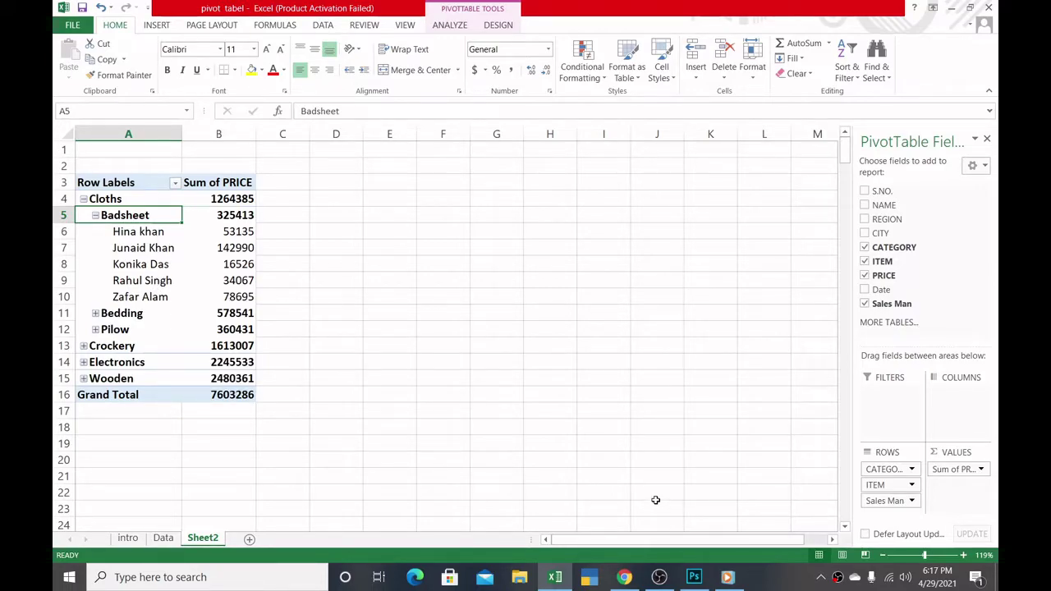
pyautogui.press('pagedown')
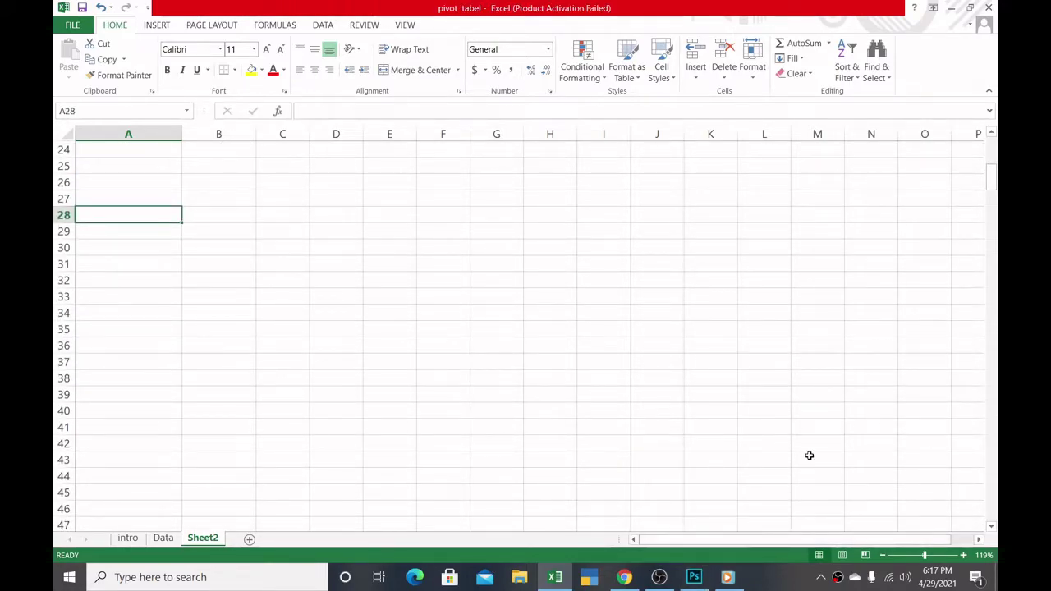
pyautogui.press('Up')
pyautogui.press('Up')
pyautogui.press('Up')
pyautogui.press('Up')
pyautogui.press('Up')
pyautogui.press('Up')
pyautogui.press('Up')
pyautogui.press('Up')
pyautogui.press('Up')
pyautogui.press('Up')
pyautogui.press('Up')
pyautogui.press('Up')
pyautogui.press('Up')
pyautogui.press('Up')
pyautogui.press('Up')
pyautogui.press('Up')
pyautogui.press('Up')
pyautogui.press('Up')
pyautogui.press('Up')
pyautogui.press('Up')
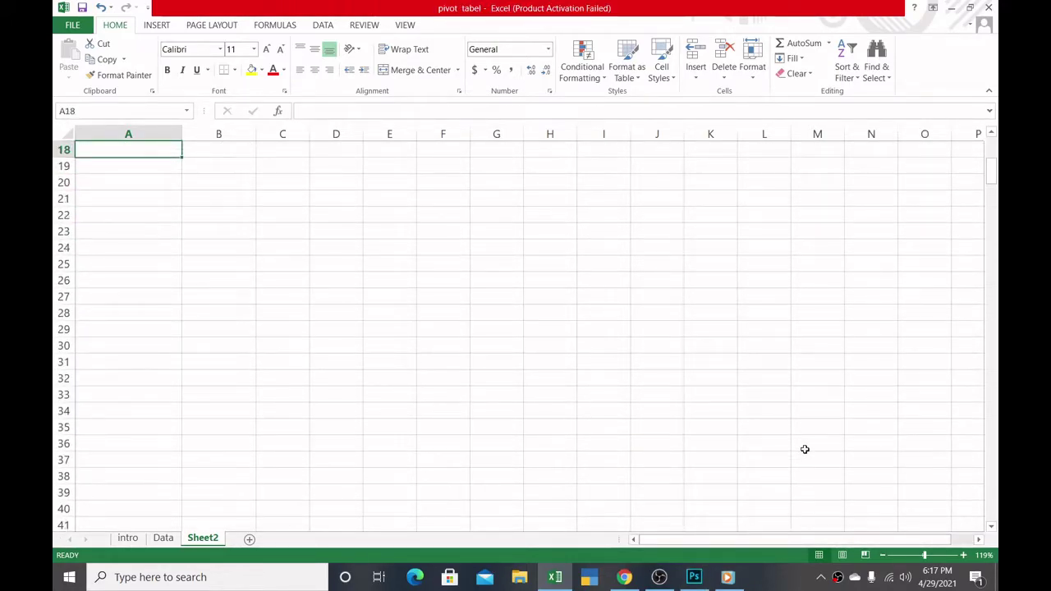
pyautogui.press('Up')
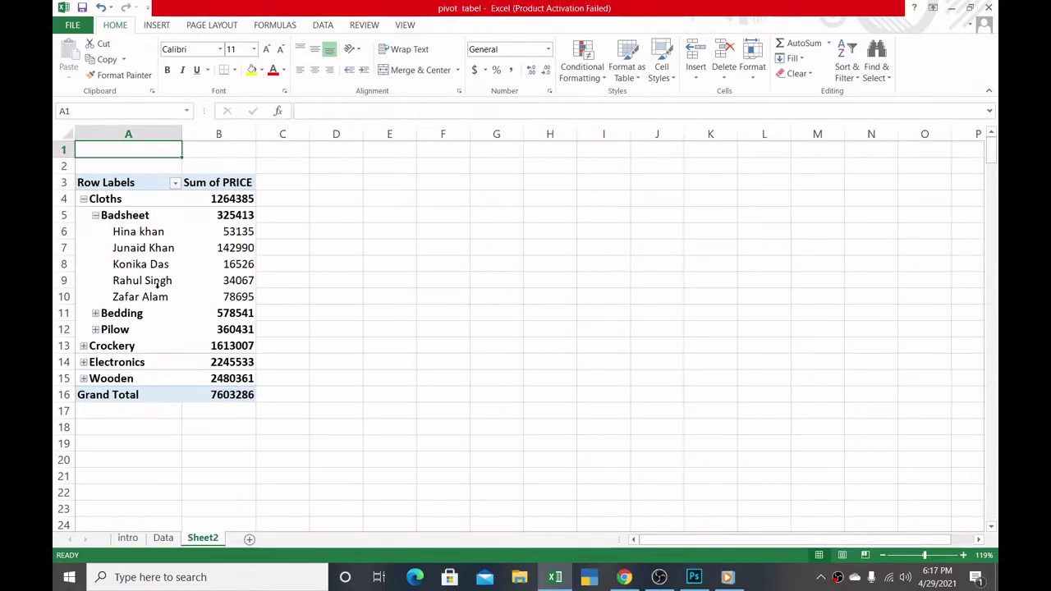
# - Expand the Bedding item and add REGION as a row field below Sales Man
pyautogui.click(95, 313)
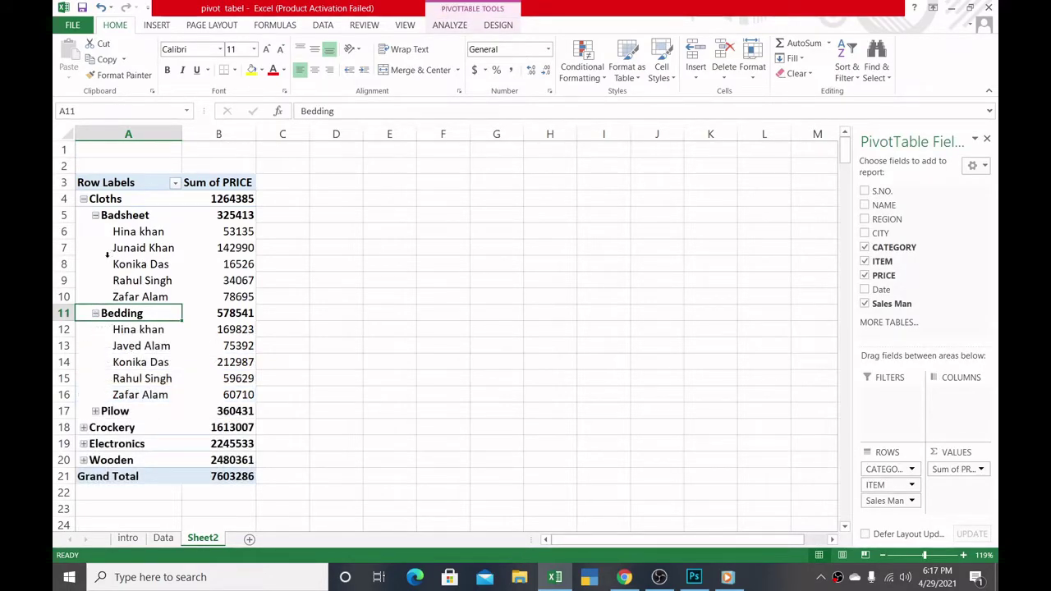
pyautogui.click(106, 254)
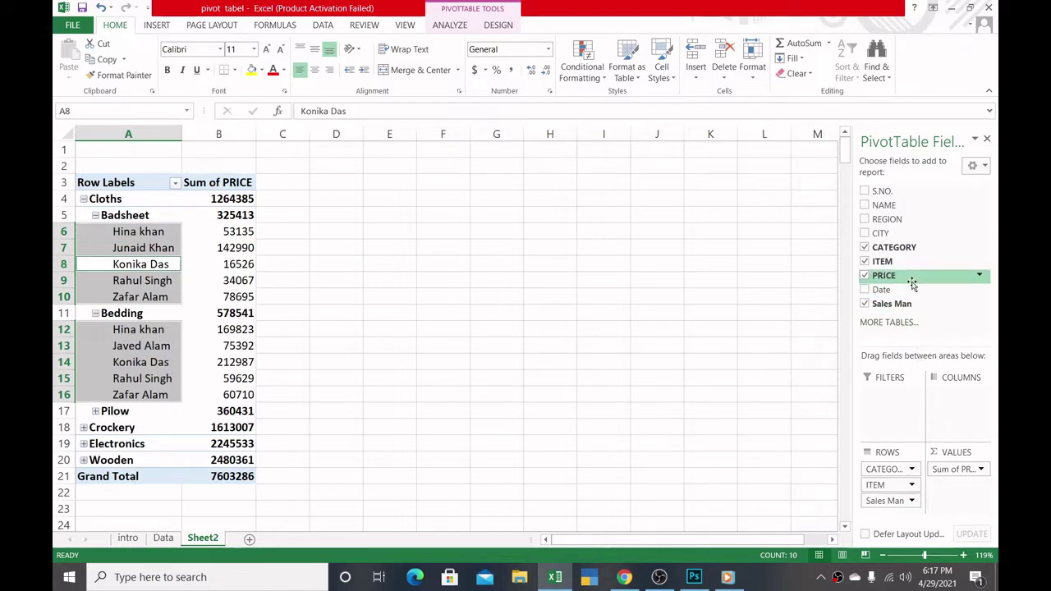
pyautogui.click(865, 219)
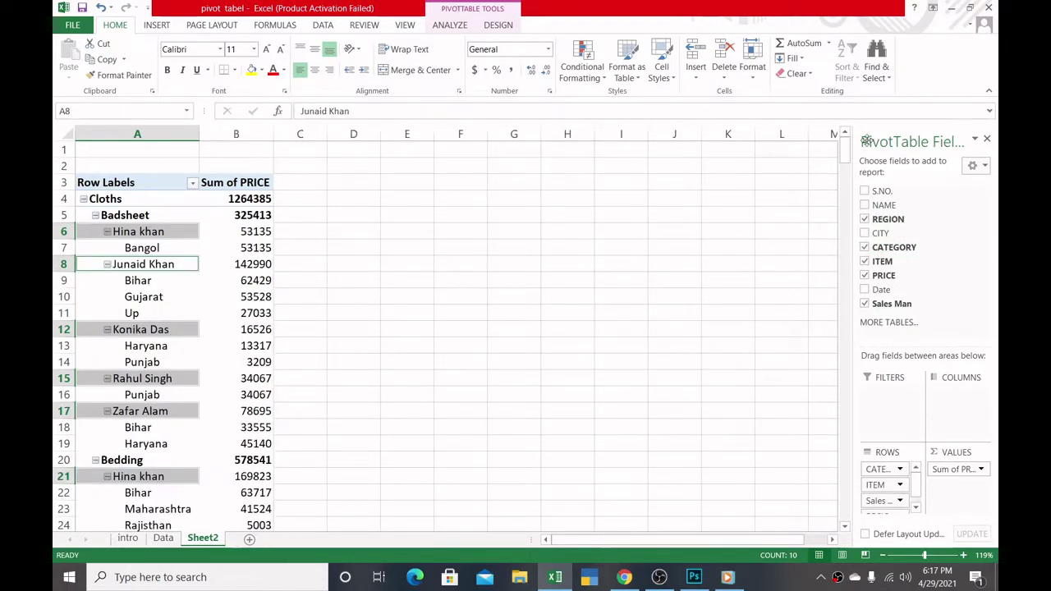
pyautogui.moveTo(846, 152); pyautogui.dragTo(796, 188)
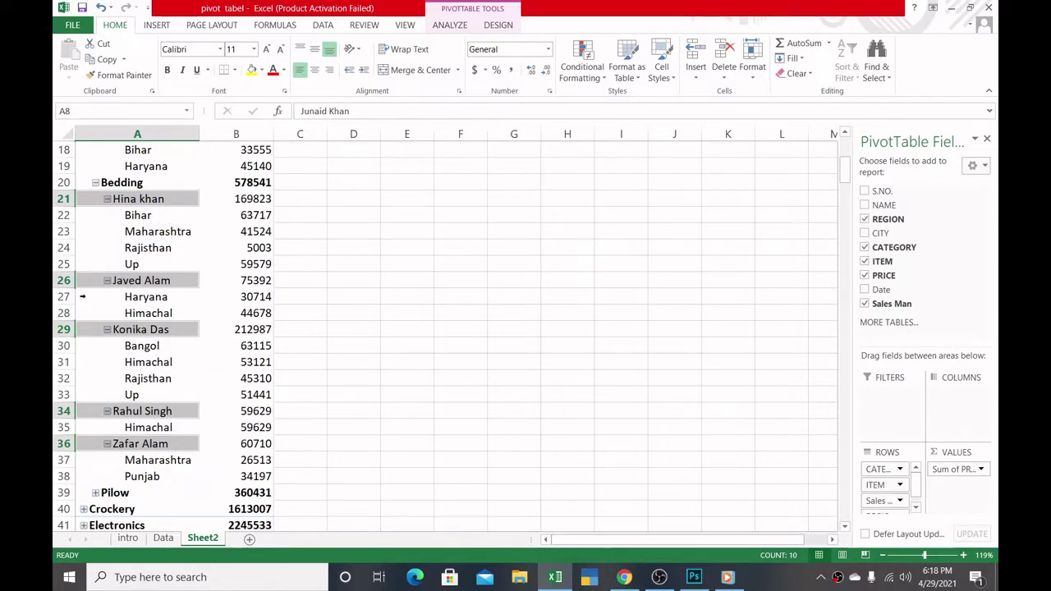
# - Collapse the Bedding item under Cloths to hide its salesperson and region details
pyautogui.click(114, 183)
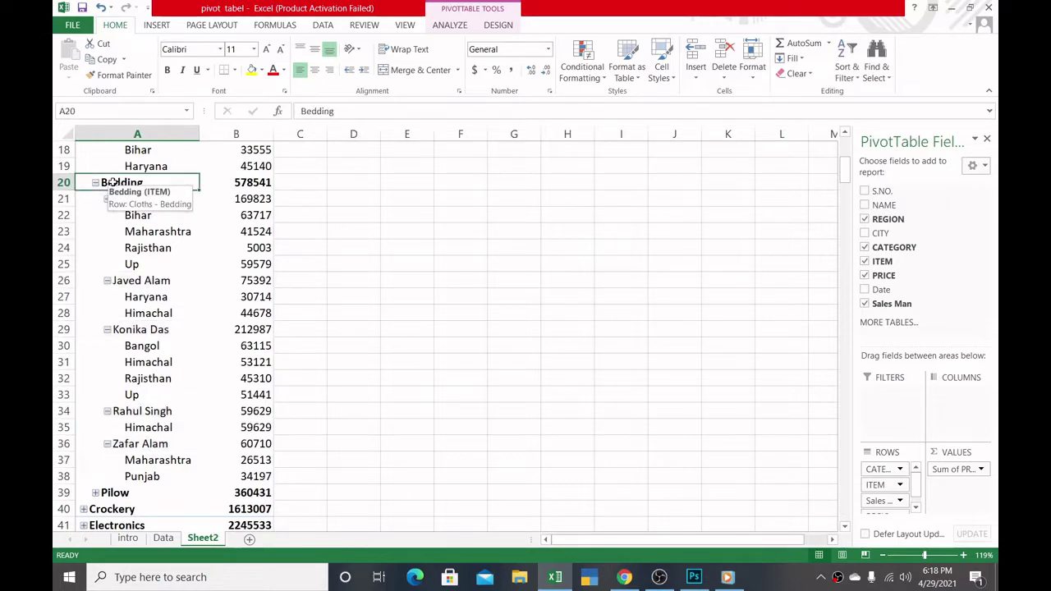
pyautogui.doubleClick(115, 183)
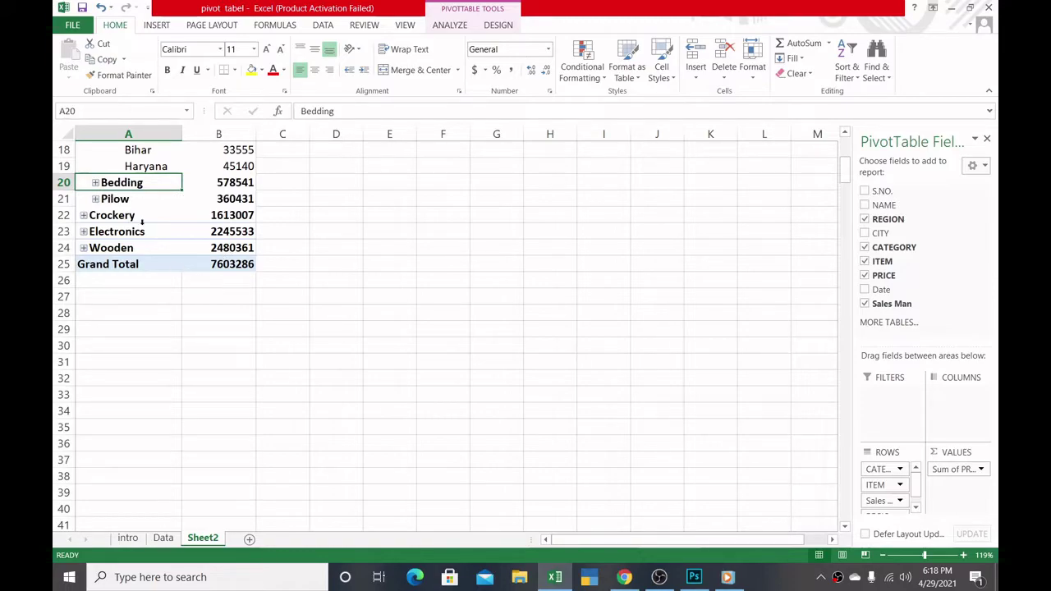
pyautogui.moveTo(842, 178); pyautogui.dragTo(843, 156)
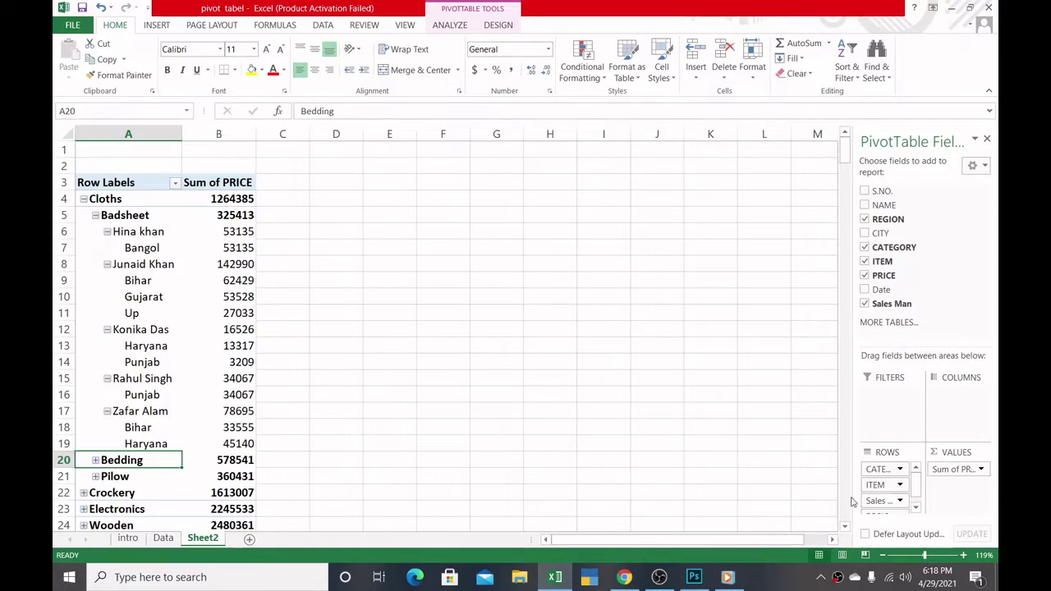
# - Undo the added REGION and Sales Man row fields and the expanded items, back to the four collapsed categories
pyautogui.hotkey('ctrl', 'z')
pyautogui.hotkey('ctrl', 'z')
pyautogui.hotkey('ctrl', 'z')
pyautogui.hotkey('ctrl', 'z')
pyautogui.hotkey('ctrl', 'z')
pyautogui.hotkey('ctrl', 'z')
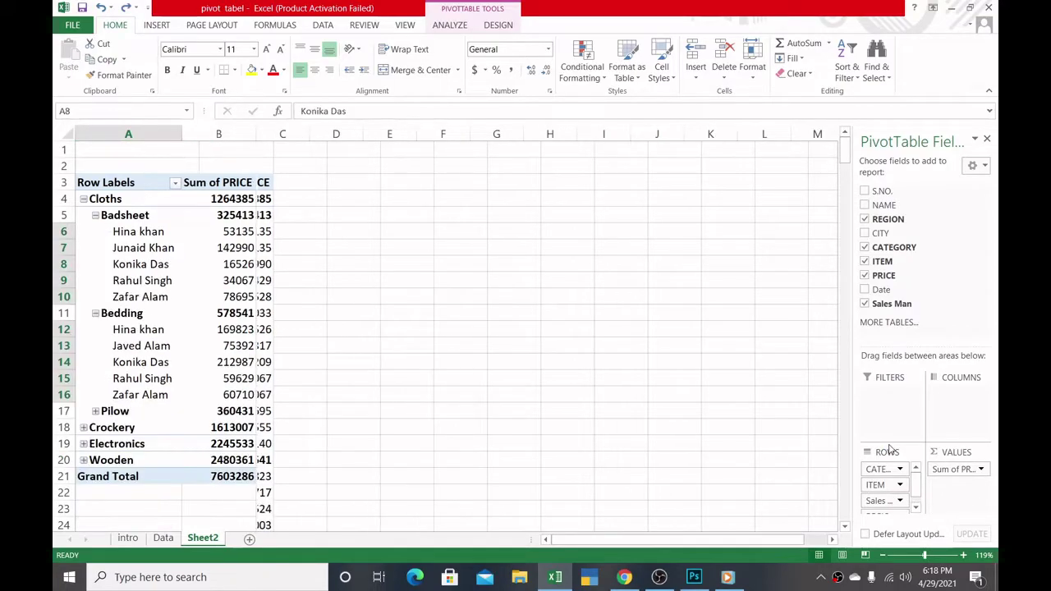
pyautogui.hotkey('ctrl', 'z')
pyautogui.hotkey('ctrl', 'z')
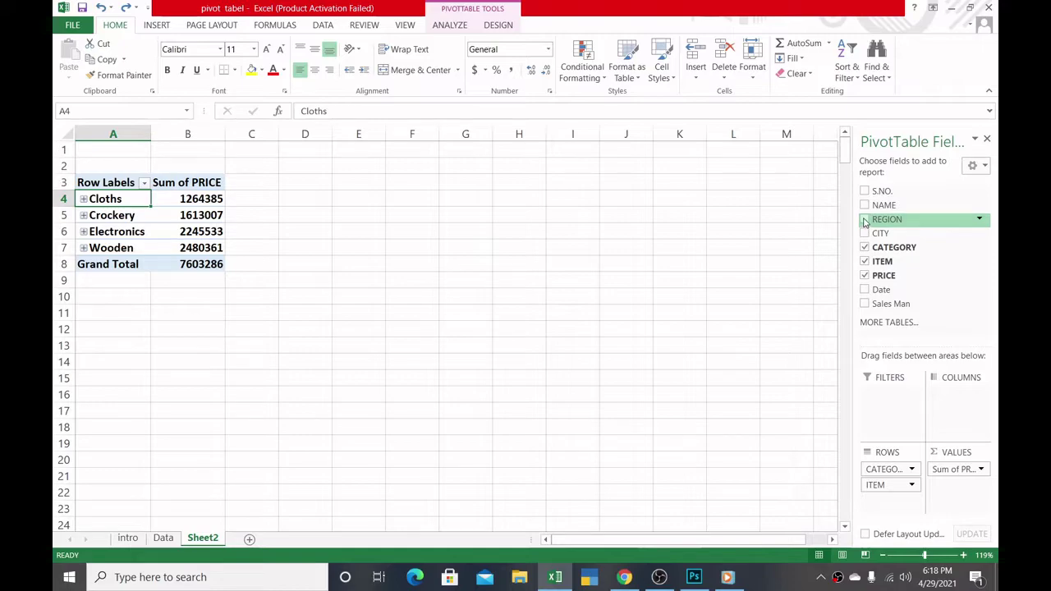
# - Try REGION as a row field, replace it with NAME below ITEM, and expand Cloths to review the names per item
pyautogui.click(864, 220)
pyautogui.moveTo(881, 500); pyautogui.dragTo(809, 493)
pyautogui.click(864, 206)
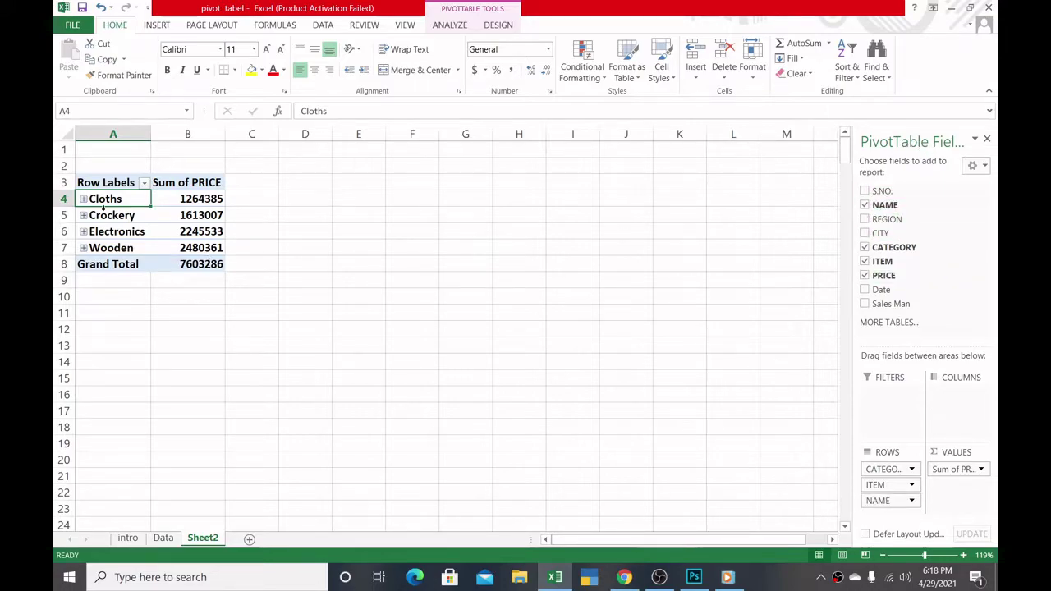
pyautogui.click(84, 199)
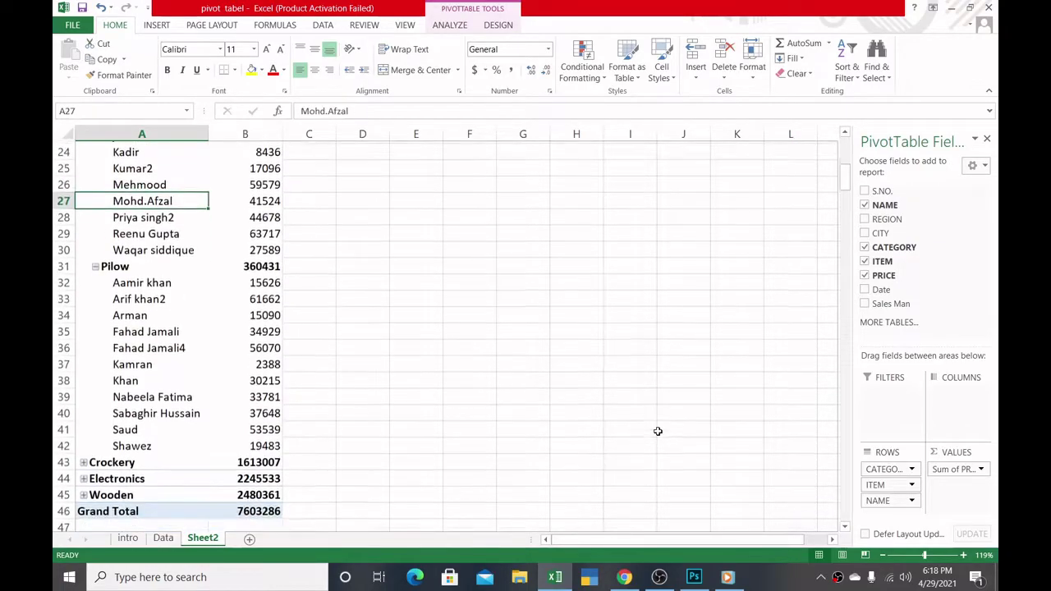
pyautogui.scroll(1, 659, 429)
pyautogui.scroll(-1, 728, 375)
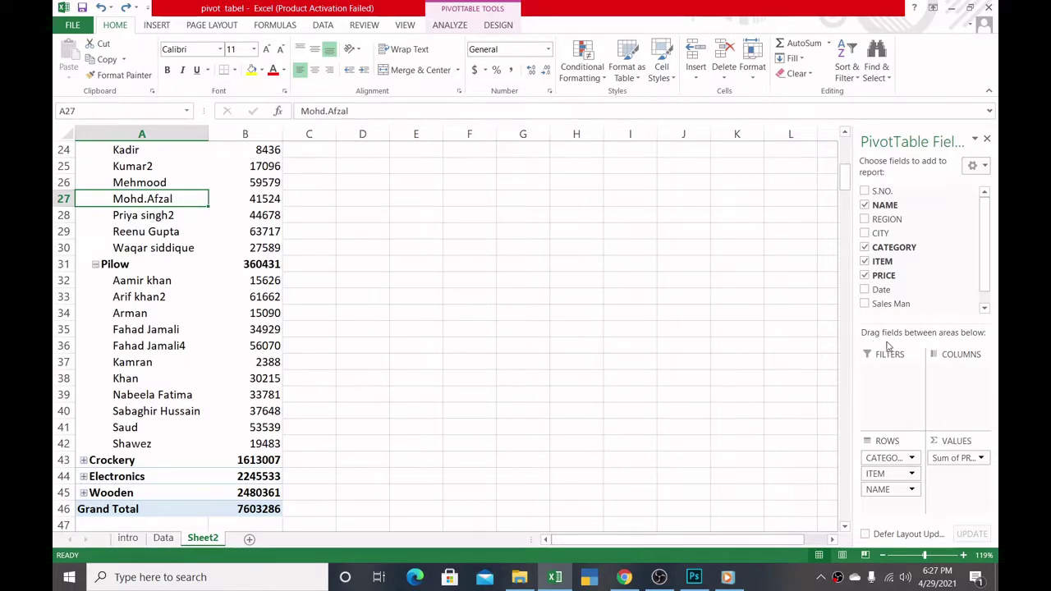
pyautogui.scroll(-1, 987, 271)
pyautogui.scroll(1, 986, 247)
pyautogui.scroll(-1, 984, 255)
pyautogui.scroll(1, 974, 232)
# - Remove NAME, ITEM, CATEGORY and PRICE from the PivotTable and add Date as its only row field
pyautogui.moveTo(877, 489); pyautogui.dragTo(822, 470)
pyautogui.moveTo(885, 457); pyautogui.dragTo(817, 456)
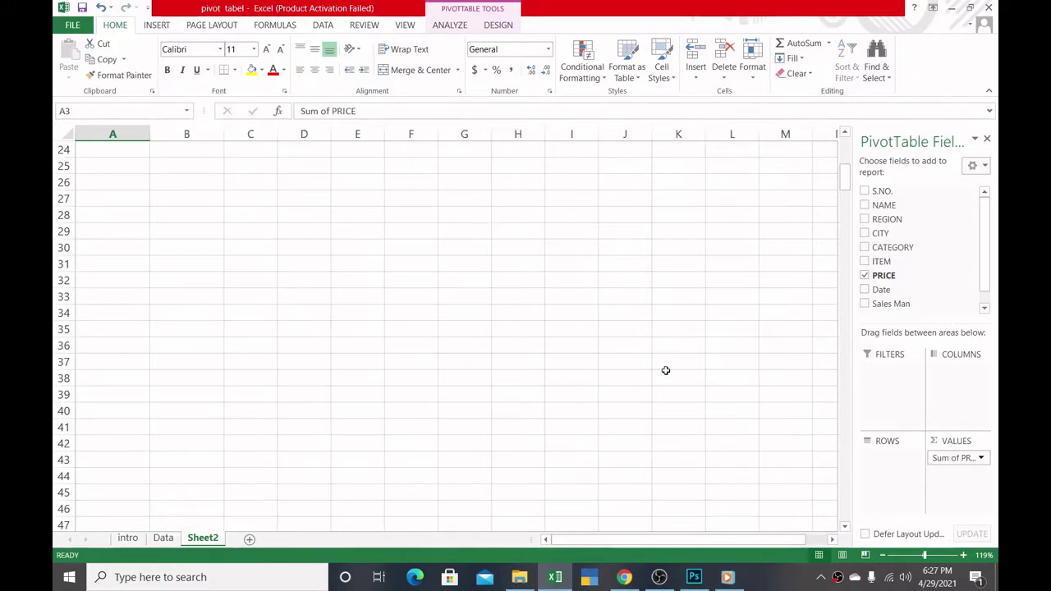
pyautogui.click(864, 277)
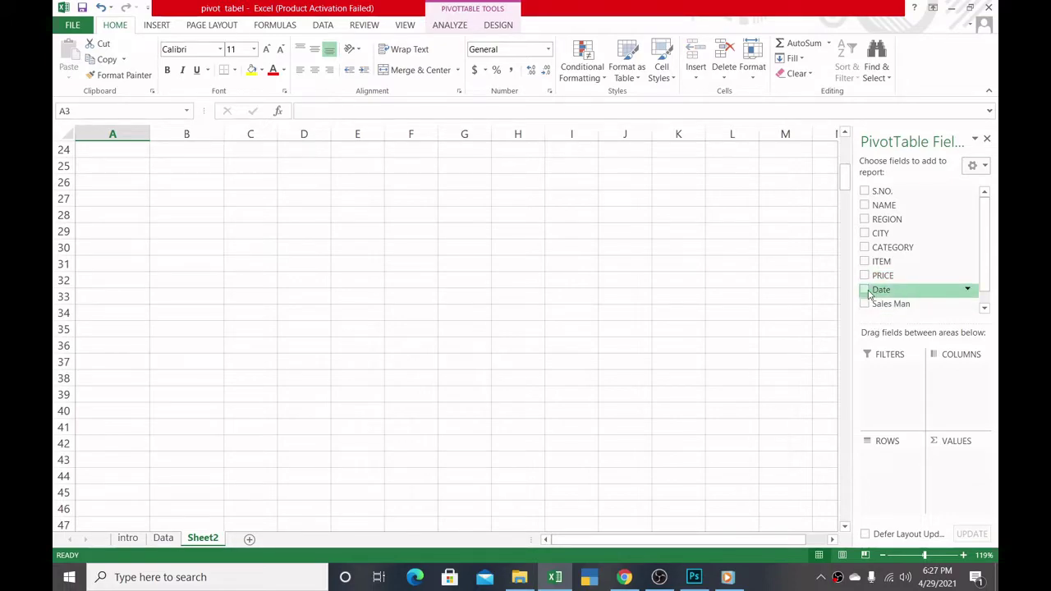
pyautogui.click(865, 291)
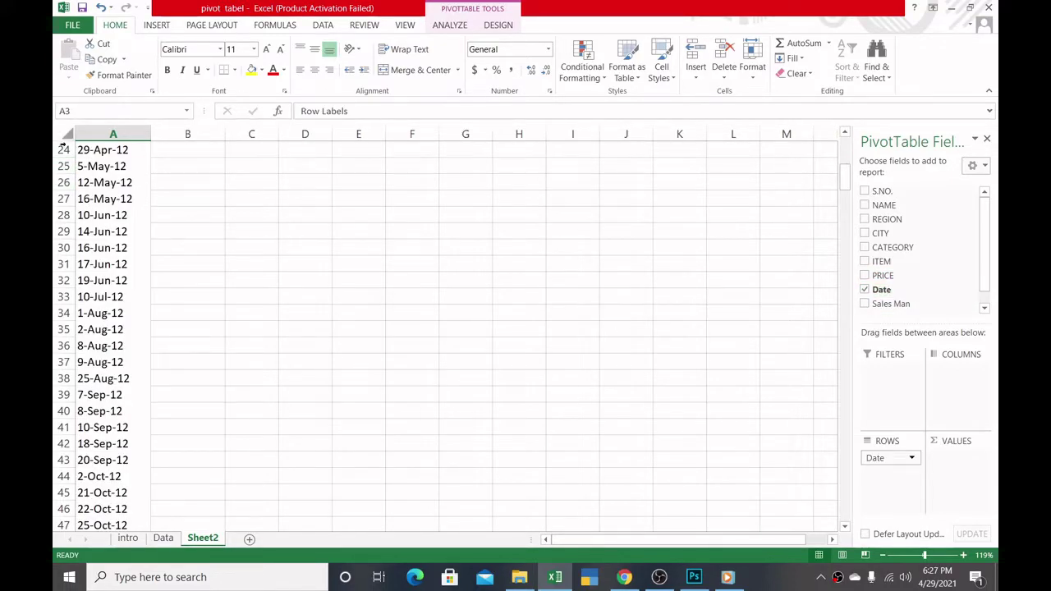
pyautogui.moveTo(845, 185); pyautogui.dragTo(832, 121)
# - Group the PivotTable's Date row labels by months
pyautogui.click(130, 200)
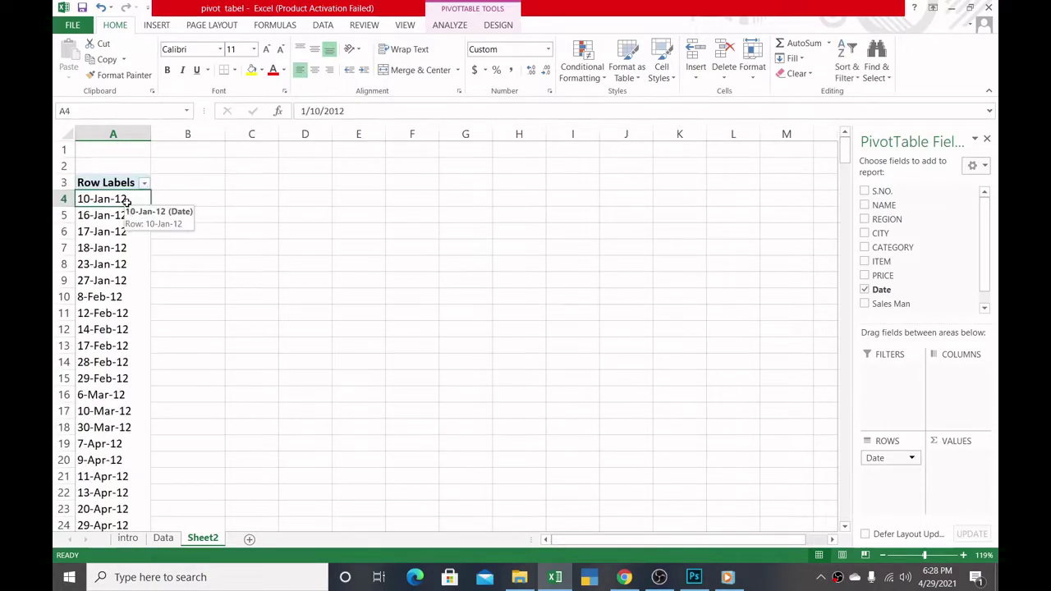
pyautogui.rightClick(122, 201)
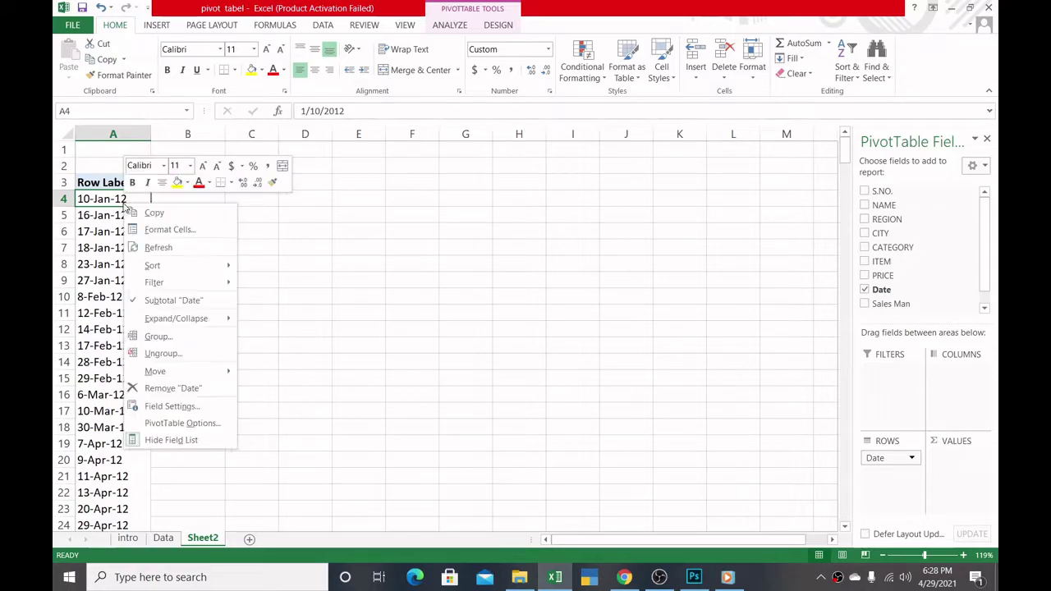
pyautogui.click(197, 344)
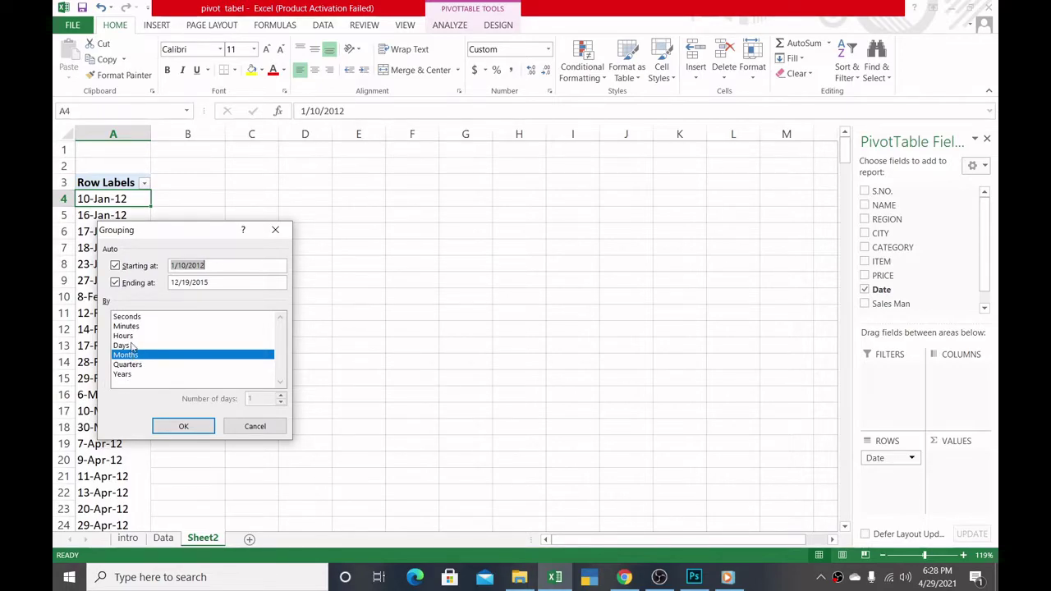
pyautogui.click(183, 427)
pyautogui.click(136, 231)
# - Extend the date grouping to include years as well as months
pyautogui.click(132, 200)
pyautogui.rightClick(116, 200)
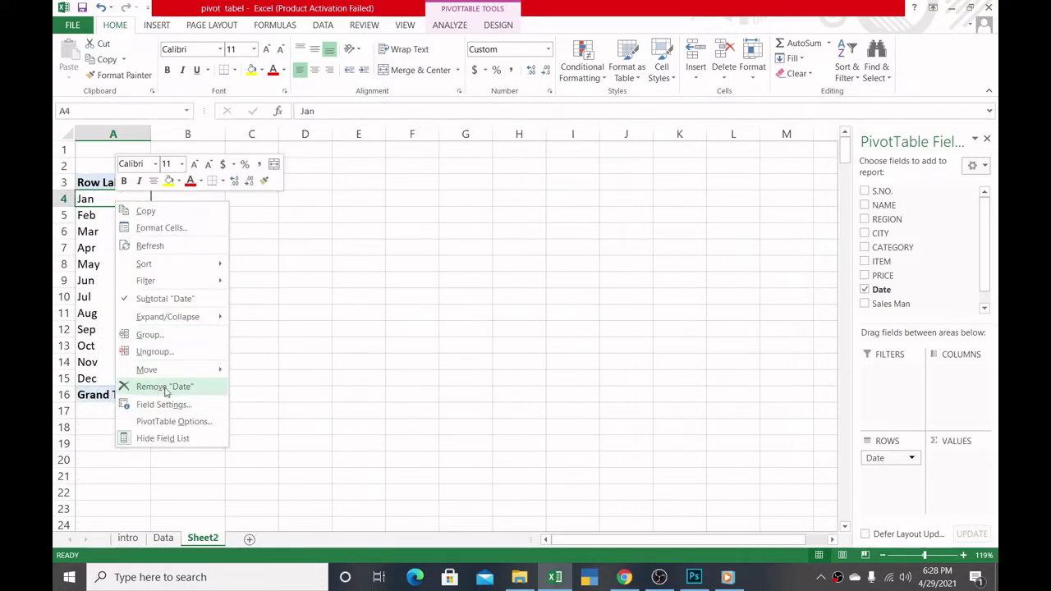
pyautogui.click(169, 335)
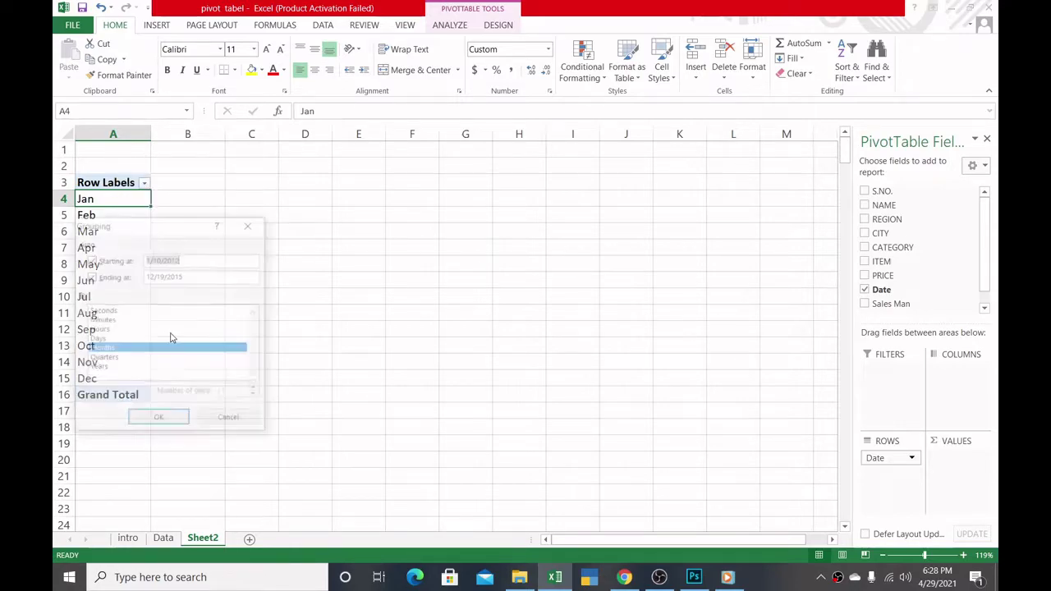
pyautogui.click(116, 368)
pyautogui.click(158, 420)
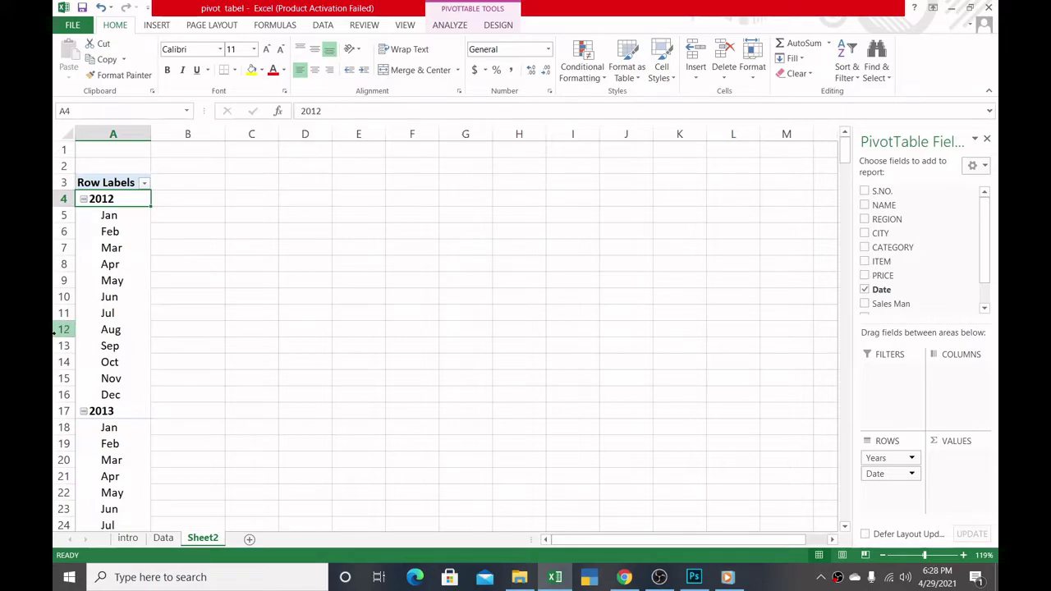
# - Collapse the years 2012, 2013, 2014 and 2015 in the row labels to hide their months
pyautogui.moveTo(989, 234)
pyautogui.mouseDown()
pyautogui.moveTo(988, 276)
pyautogui.moveTo(984, 241)
pyautogui.mouseUp()
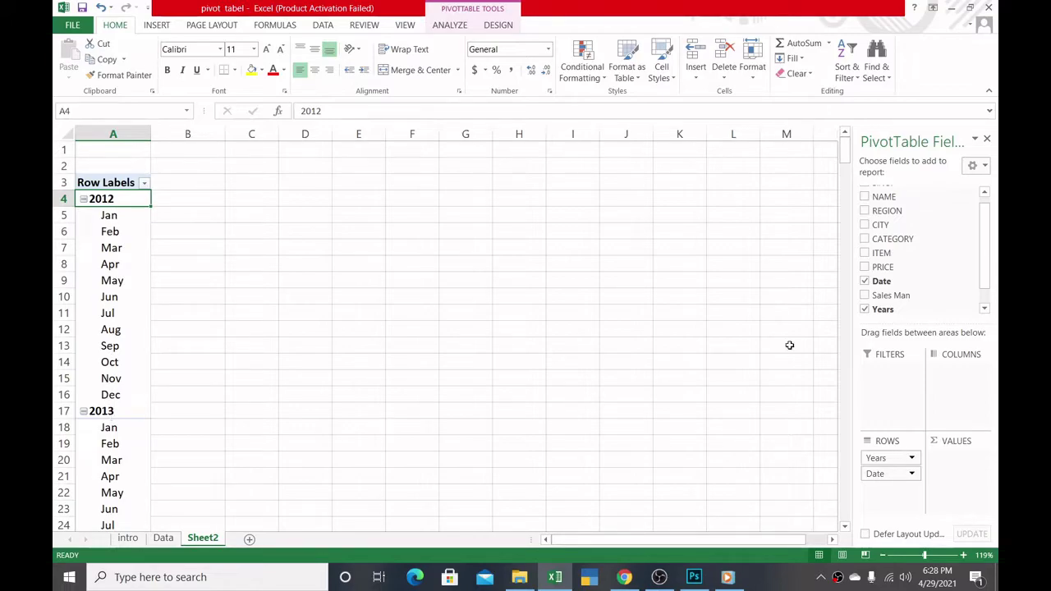
pyautogui.moveTo(986, 259); pyautogui.dragTo(989, 293)
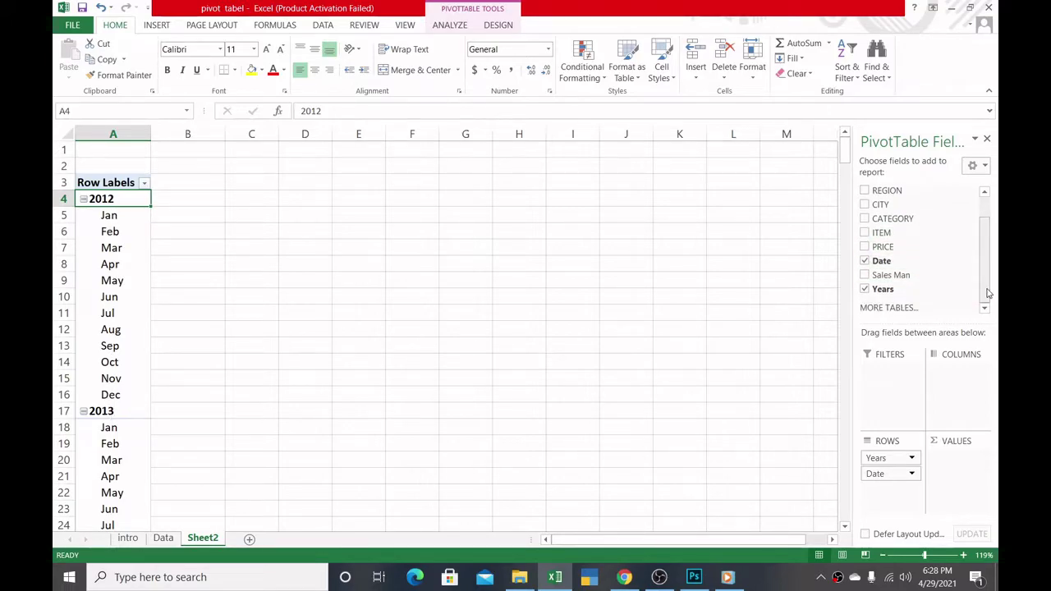
pyautogui.click(84, 412)
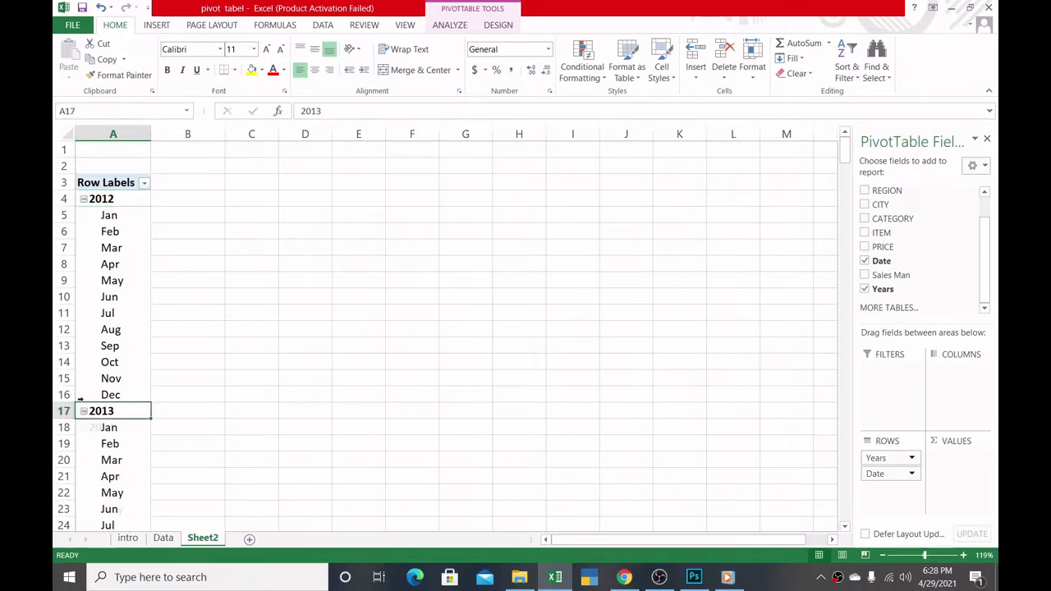
pyautogui.click(84, 199)
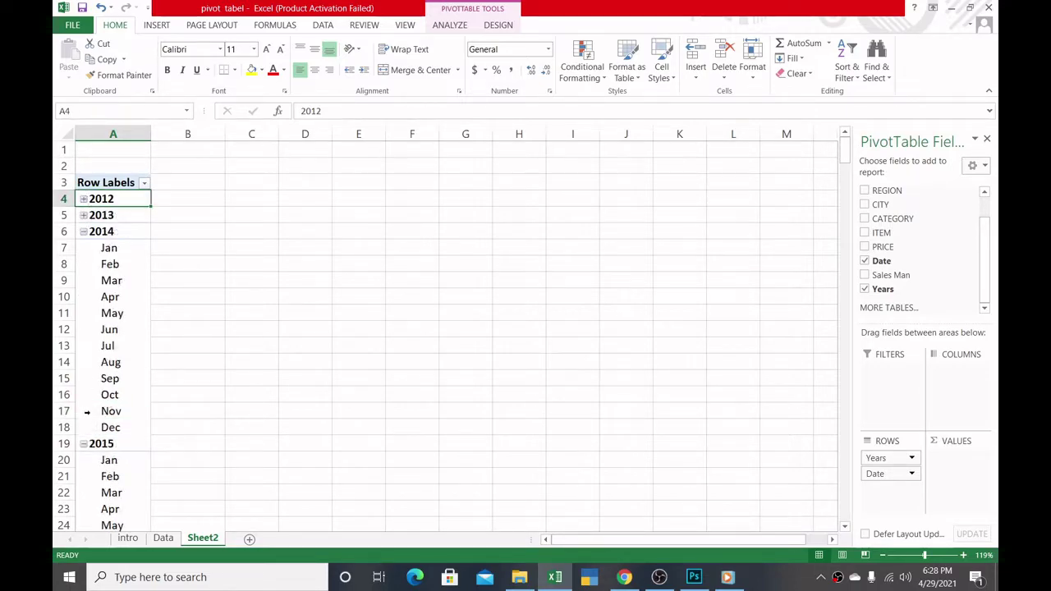
pyautogui.click(83, 445)
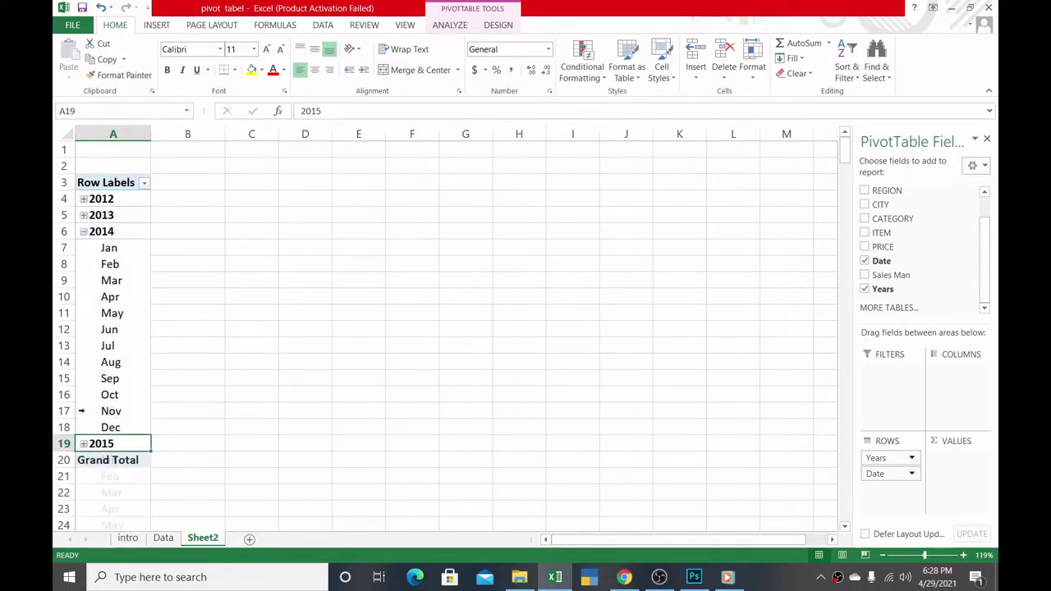
pyautogui.click(84, 232)
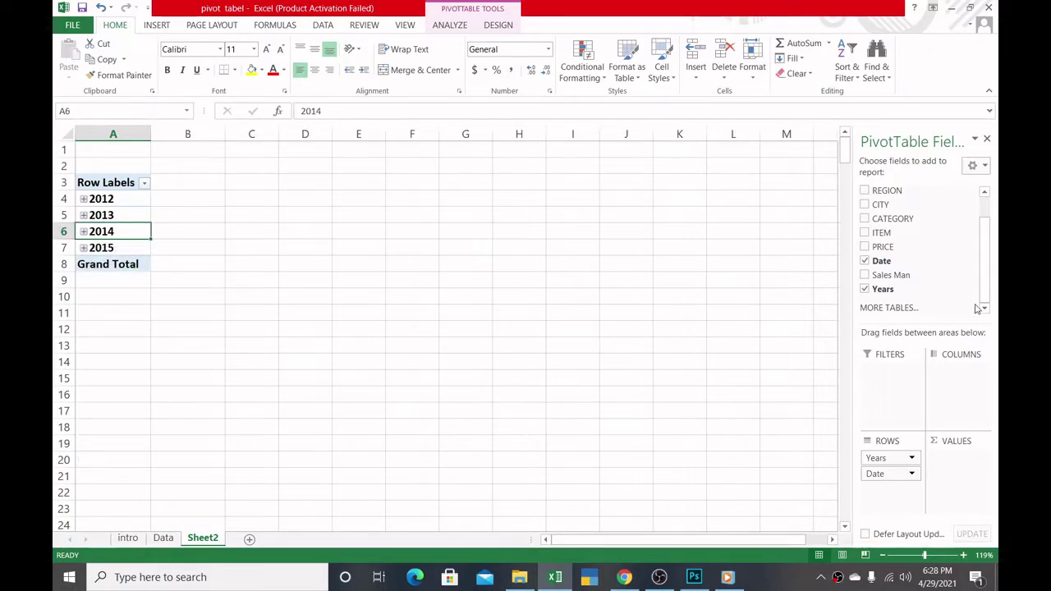
# - Try ITEM as a row field below Date, expand 2012, and add the sum of PRICE and count of Sales Man as values
pyautogui.moveTo(895, 234); pyautogui.dragTo(891, 506)
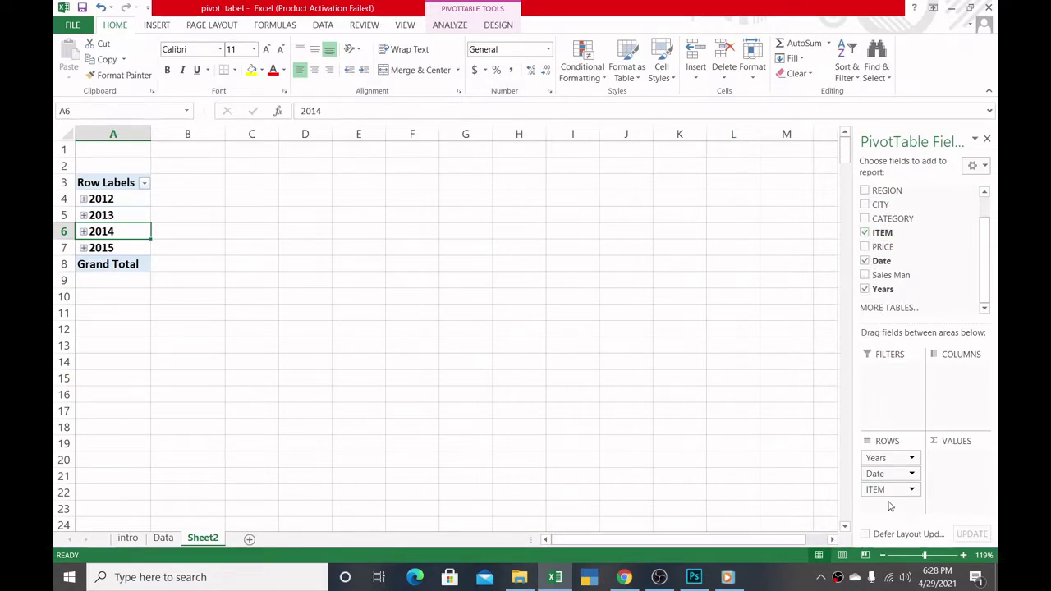
pyautogui.click(84, 200)
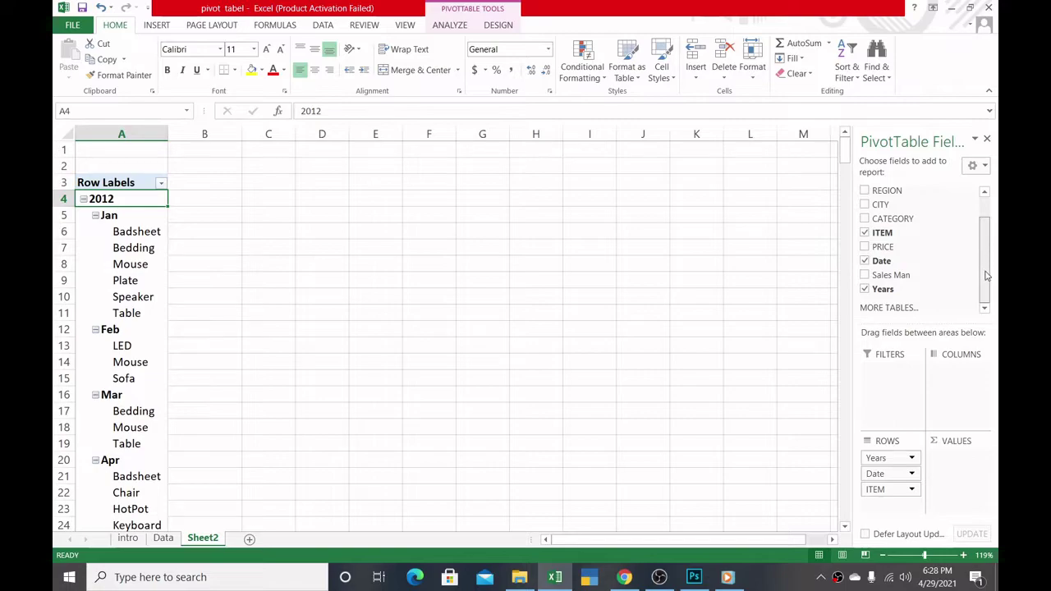
pyautogui.click(865, 247)
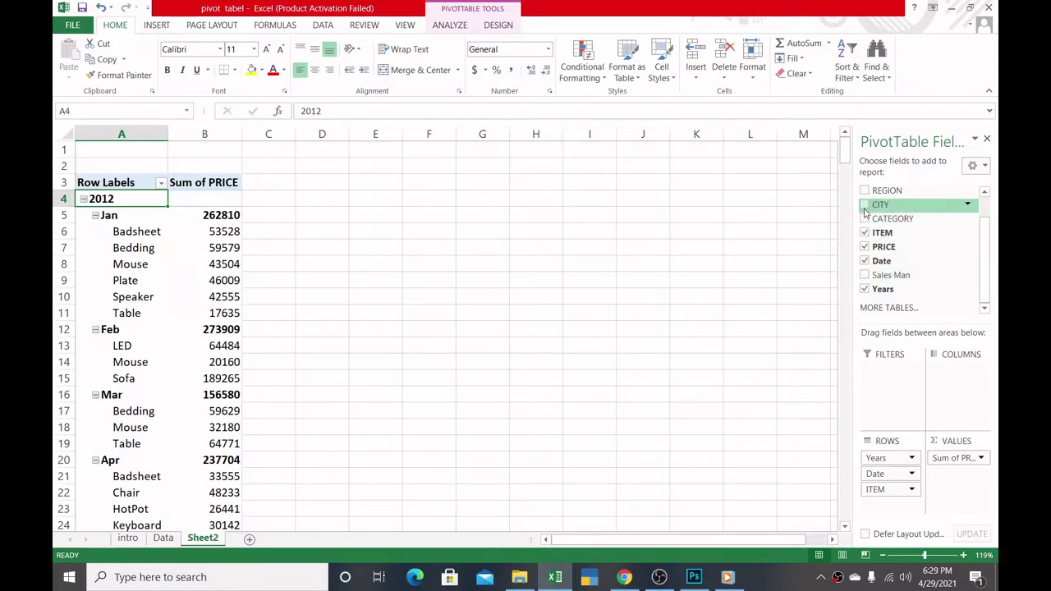
pyautogui.moveTo(866, 279); pyautogui.dragTo(964, 489)
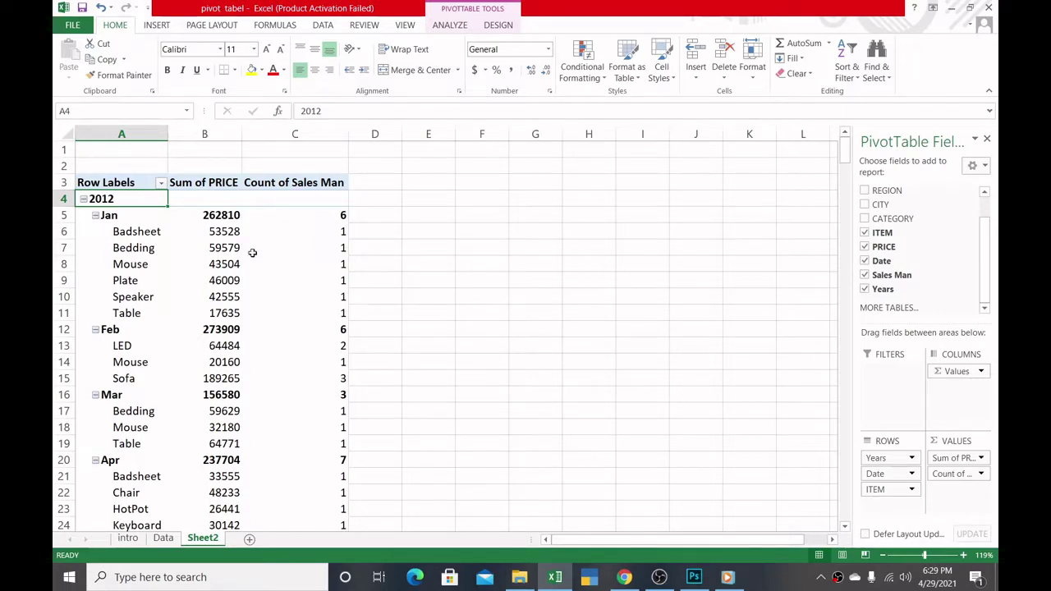
pyautogui.click(341, 234)
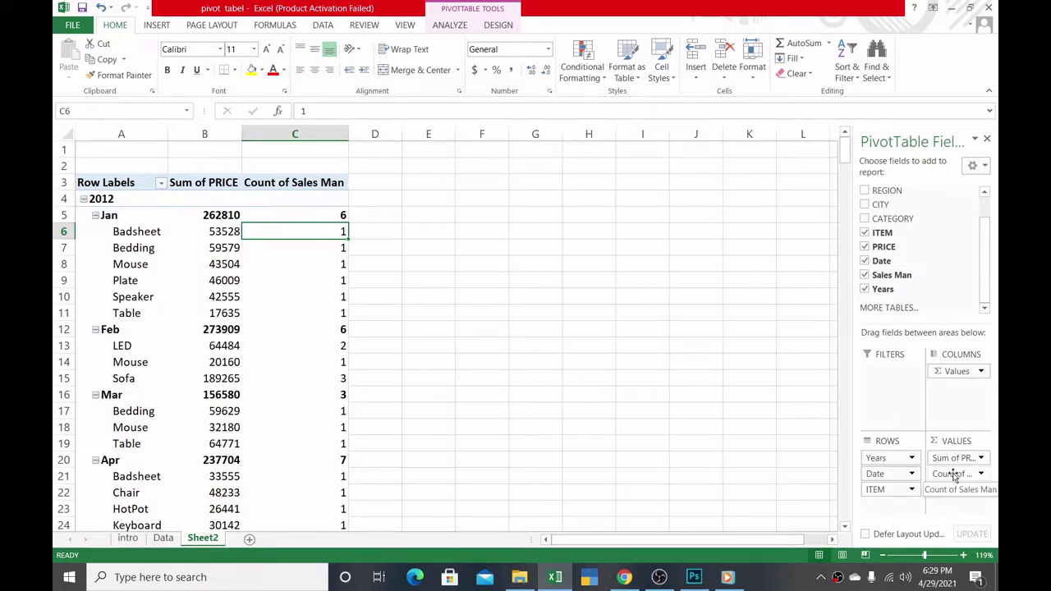
# - Remove ITEM, Count of Sales Man and Sum of PRICE from the PivotTable and collapse 2012
pyautogui.moveTo(881, 493); pyautogui.dragTo(825, 481)
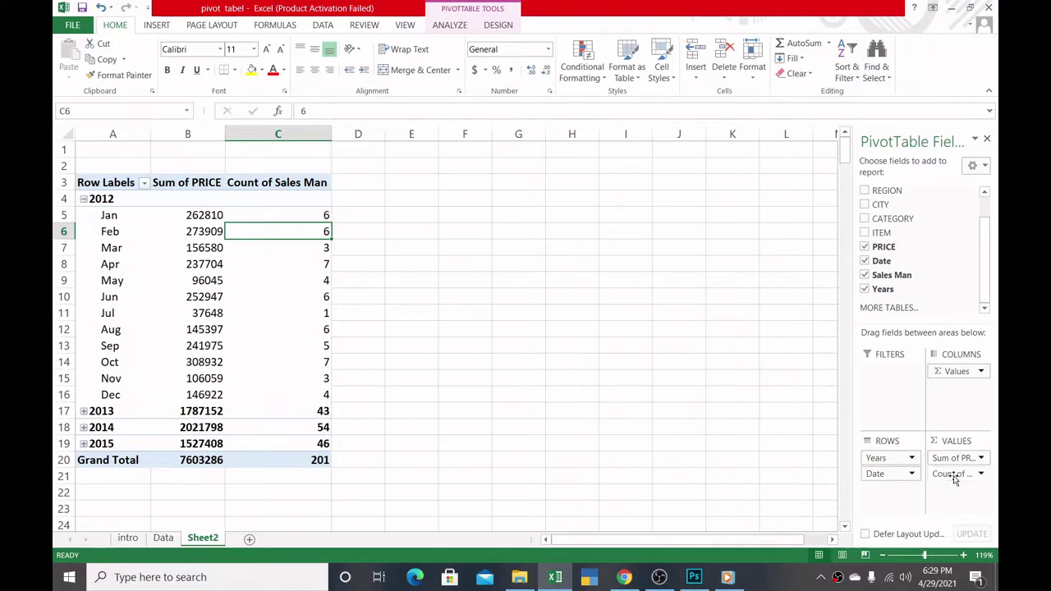
pyautogui.moveTo(955, 474); pyautogui.dragTo(793, 490)
pyautogui.moveTo(953, 457); pyautogui.dragTo(784, 451)
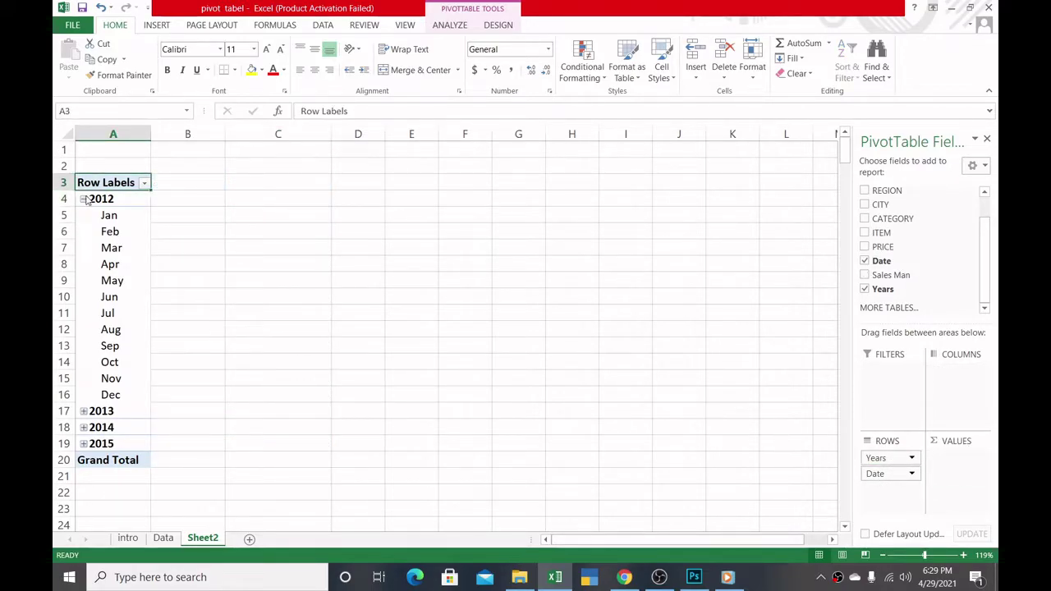
pyautogui.click(84, 200)
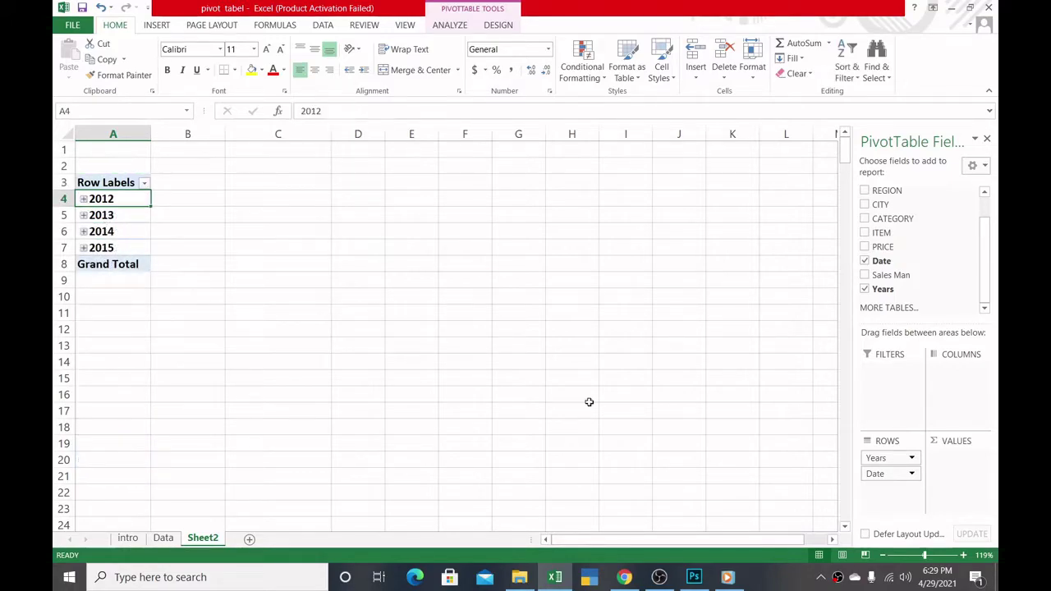
# - Move Years to the columns area, then add ITEM as a row field and PRICE as a summed value
pyautogui.moveTo(879, 458); pyautogui.dragTo(958, 393)
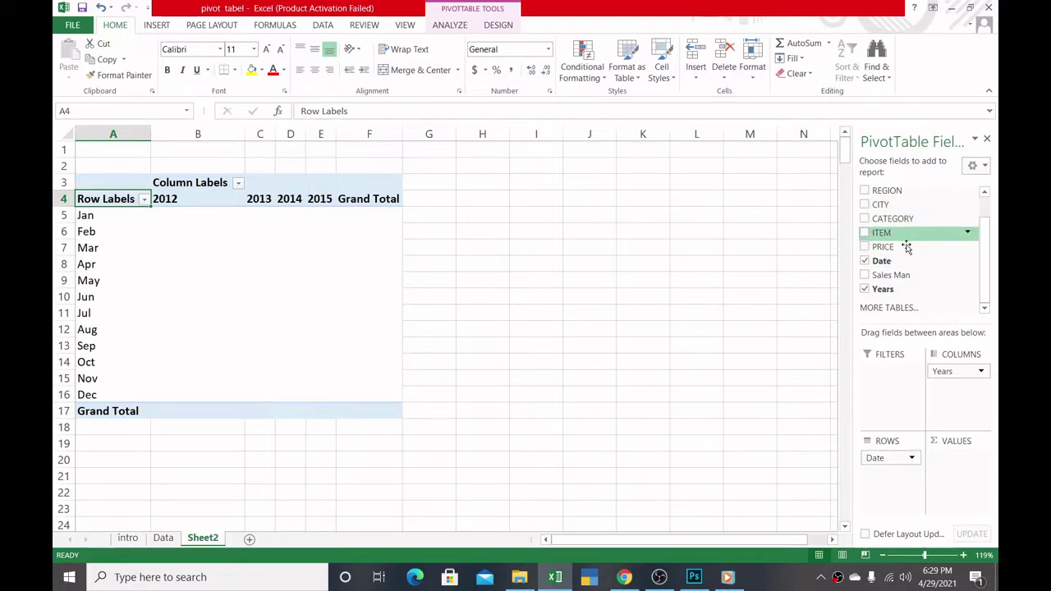
pyautogui.click(865, 233)
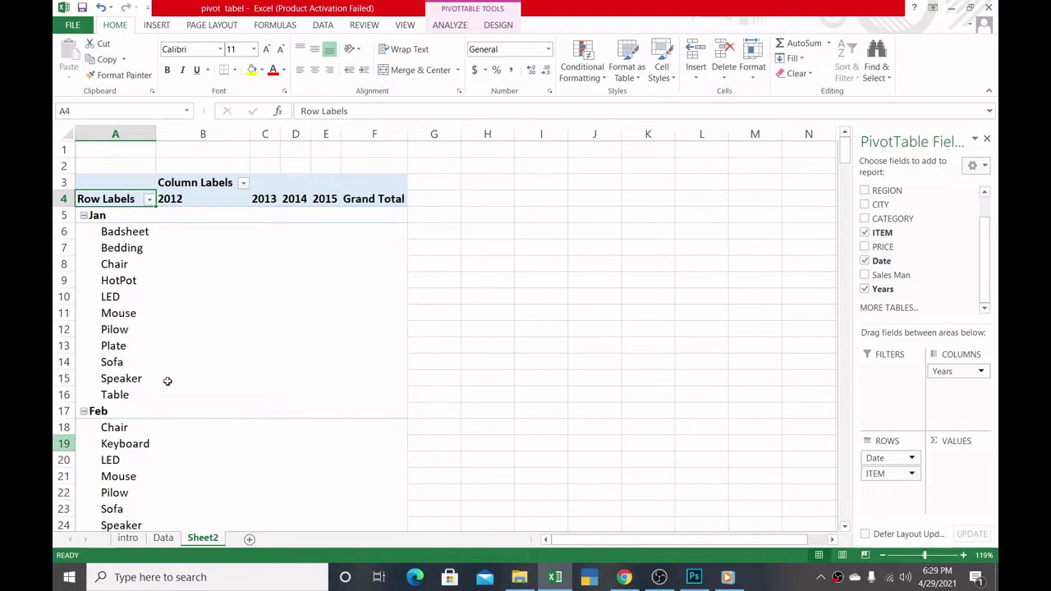
pyautogui.click(865, 247)
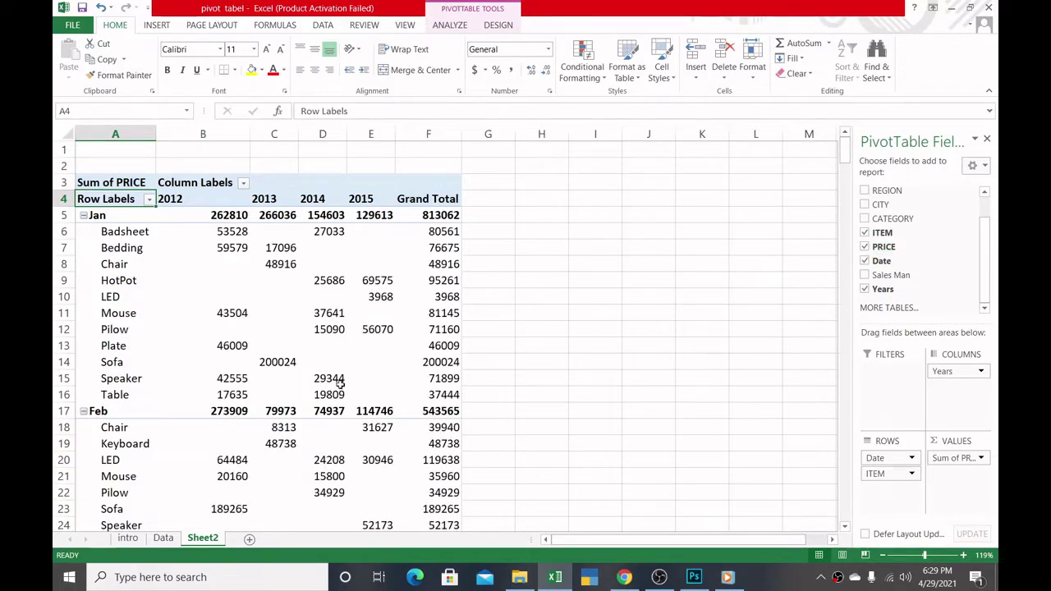
# - Collapse all twelve months from Jan to Dec in the row labels to hide their items
pyautogui.click(83, 215)
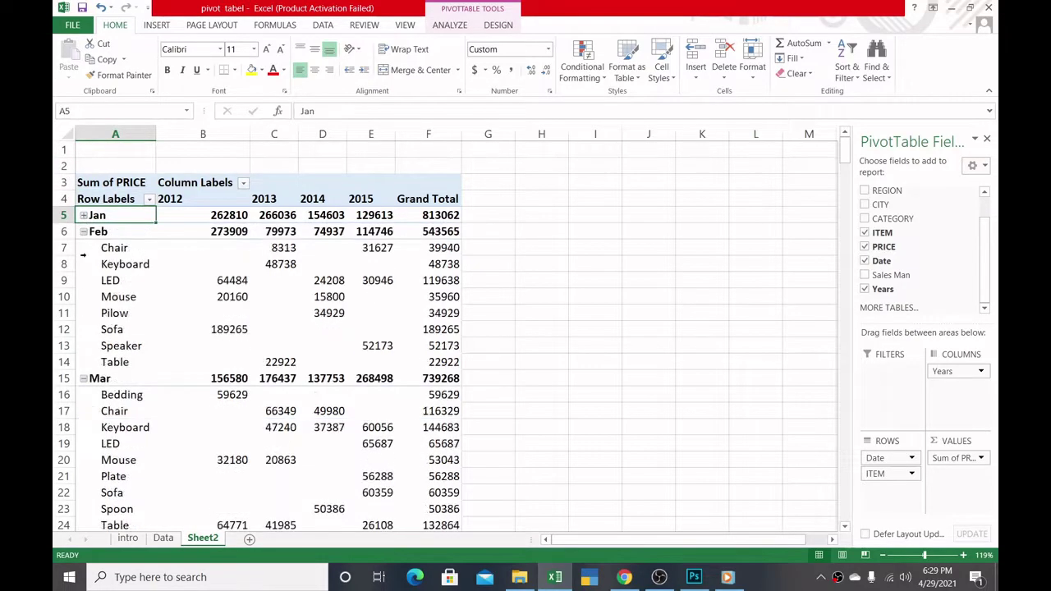
pyautogui.click(84, 232)
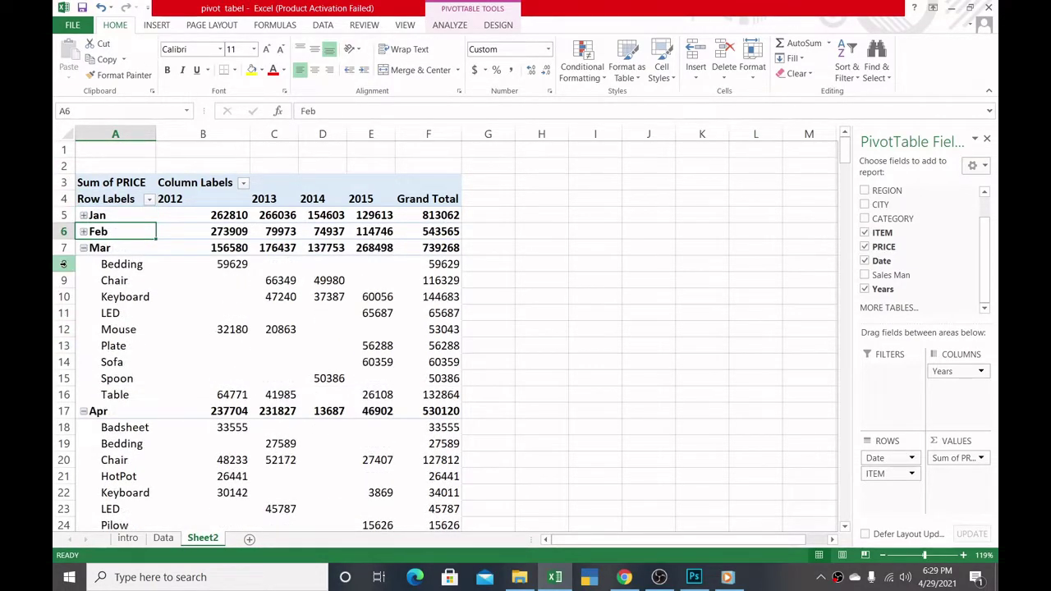
pyautogui.click(83, 248)
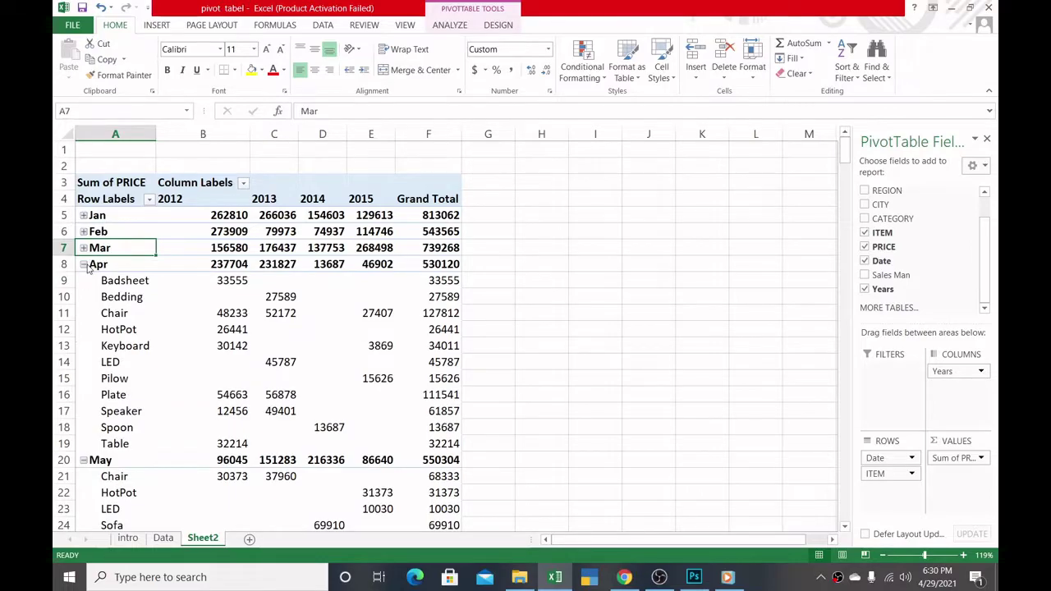
pyautogui.click(84, 264)
pyautogui.click(83, 281)
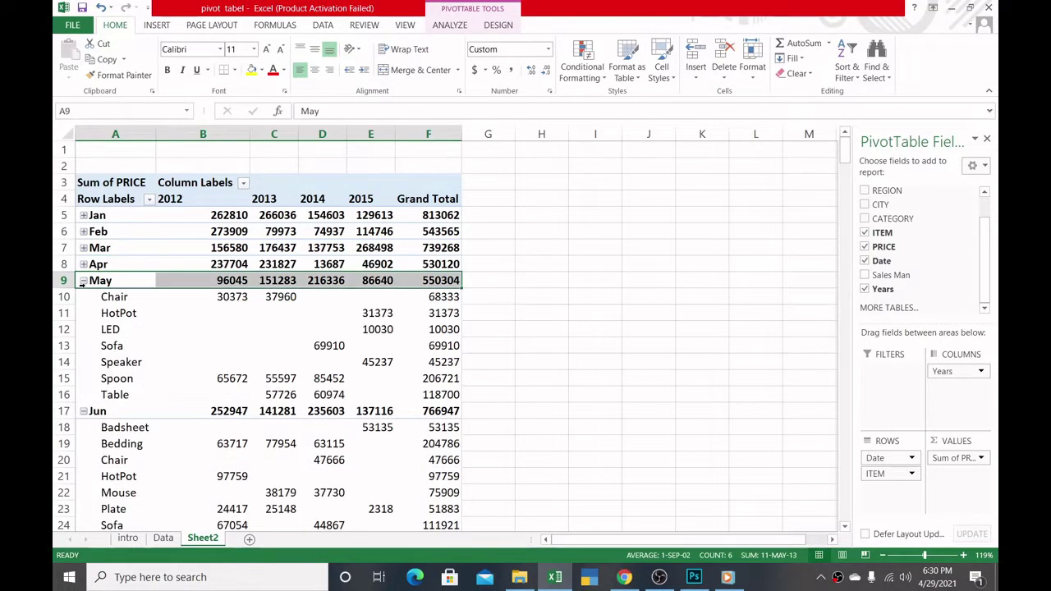
pyautogui.click(83, 281)
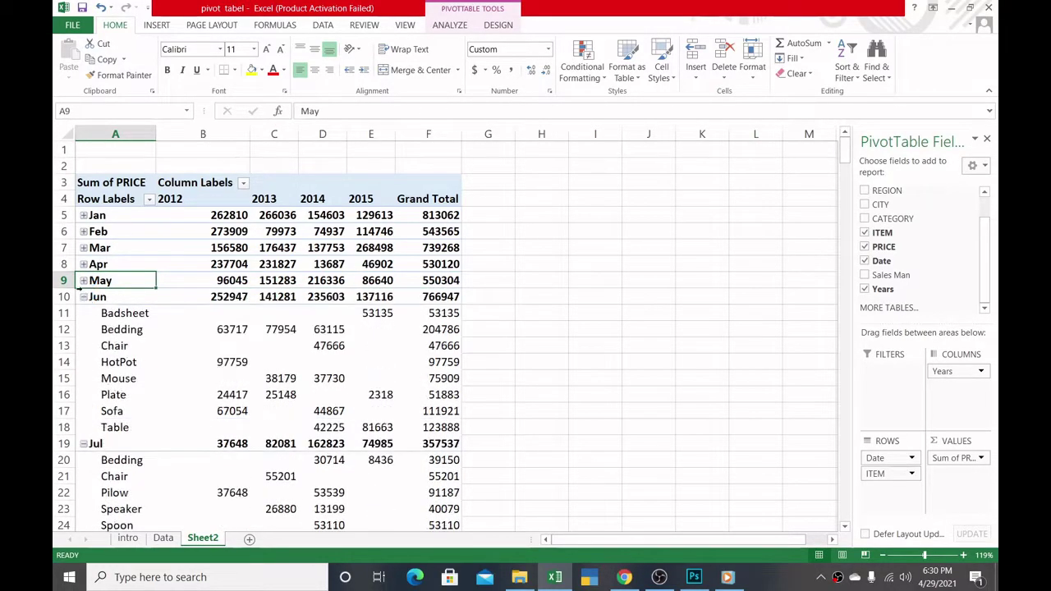
pyautogui.click(84, 297)
pyautogui.click(84, 298)
pyautogui.click(85, 297)
pyautogui.click(85, 314)
pyautogui.click(82, 330)
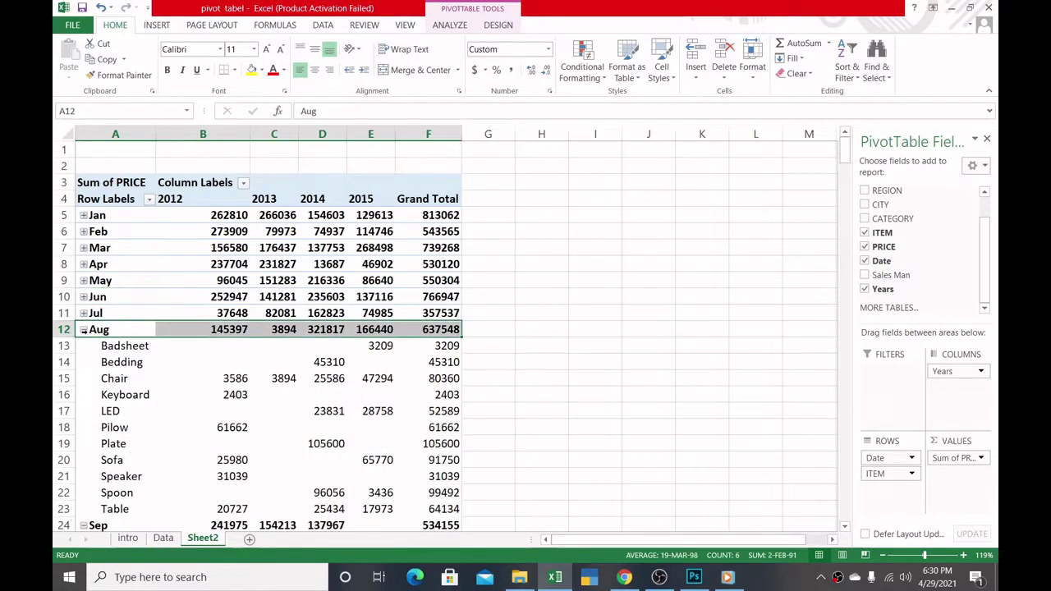
pyautogui.click(82, 330)
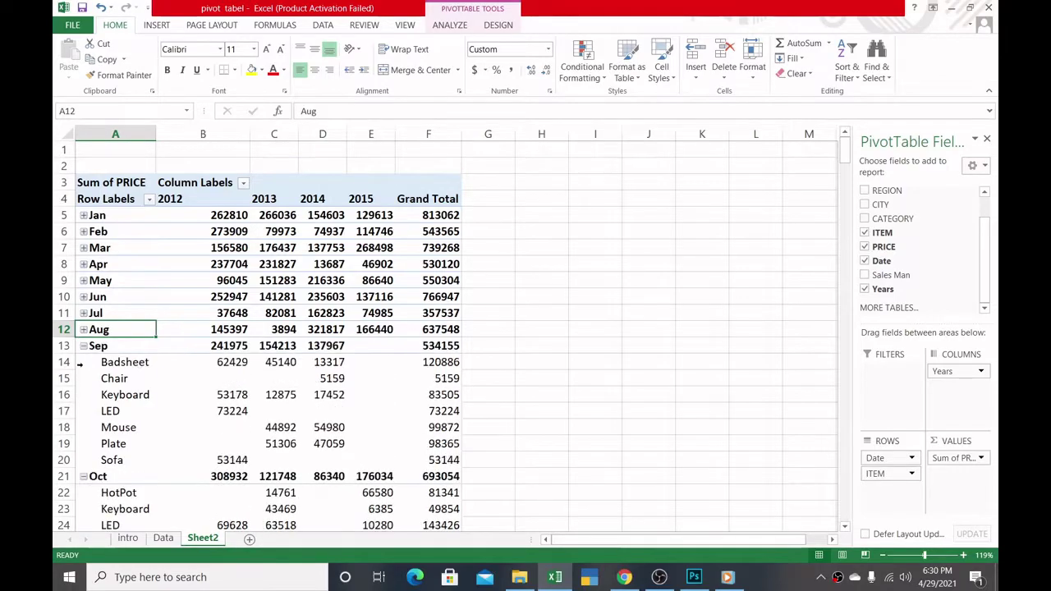
pyautogui.click(83, 348)
pyautogui.click(83, 362)
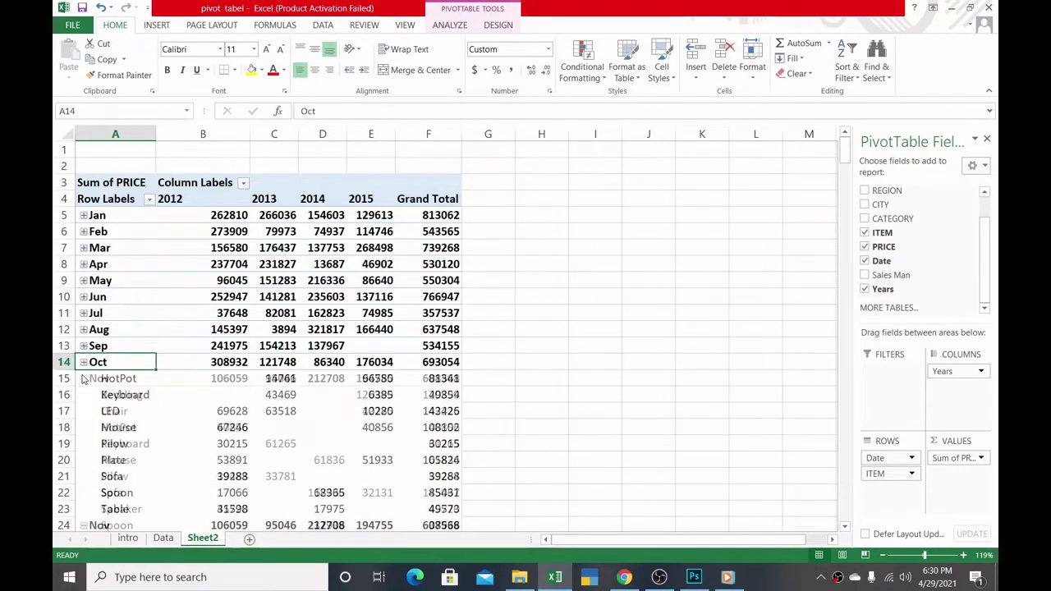
pyautogui.click(83, 378)
pyautogui.click(83, 395)
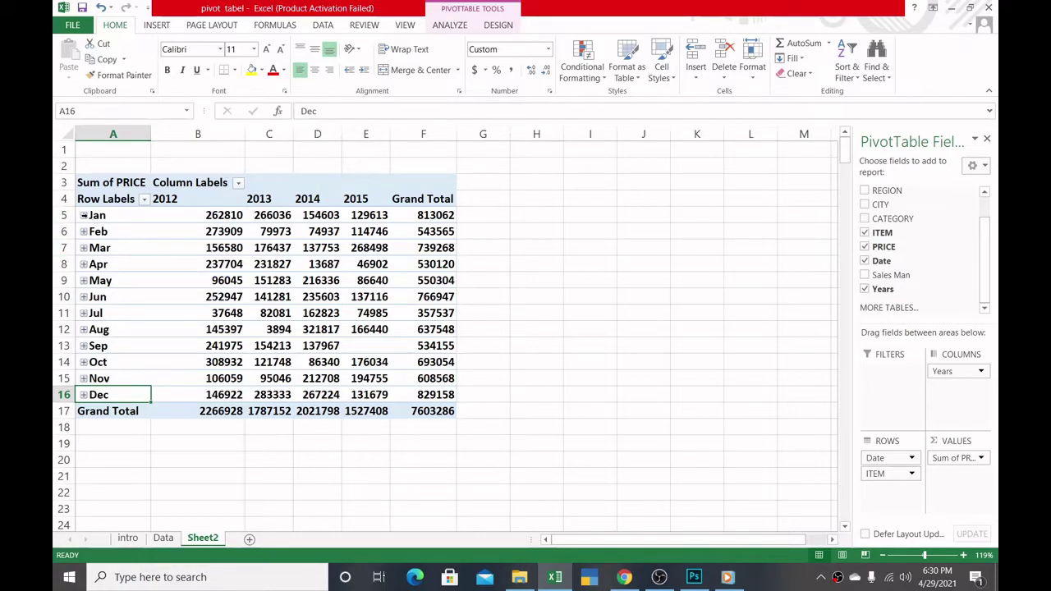
# - Expand Jan to review its item prices per year, collapse it again and deselect the PivotTable
pyautogui.click(83, 216)
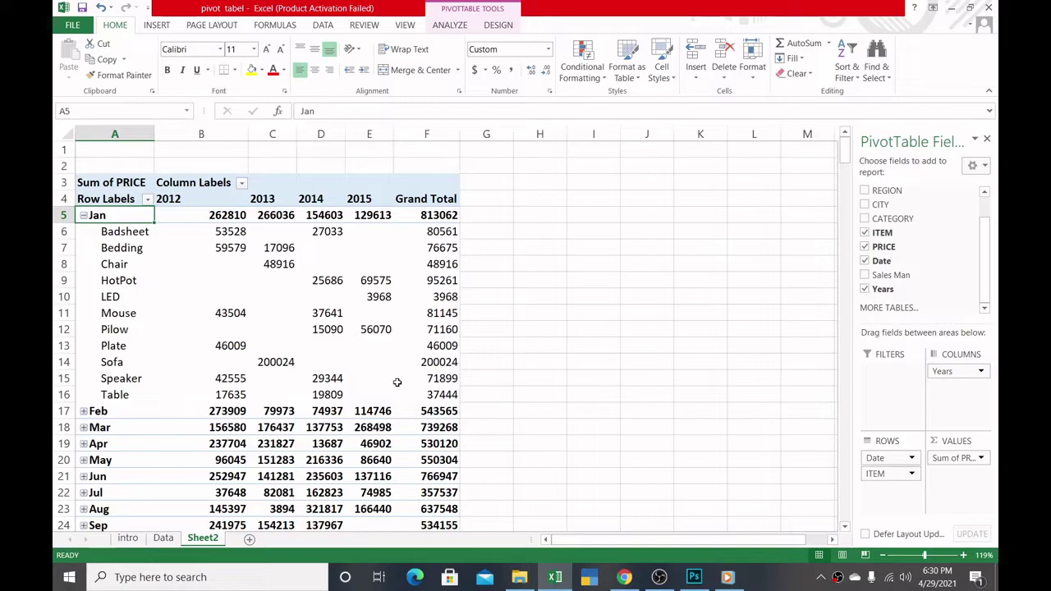
pyautogui.click(83, 215)
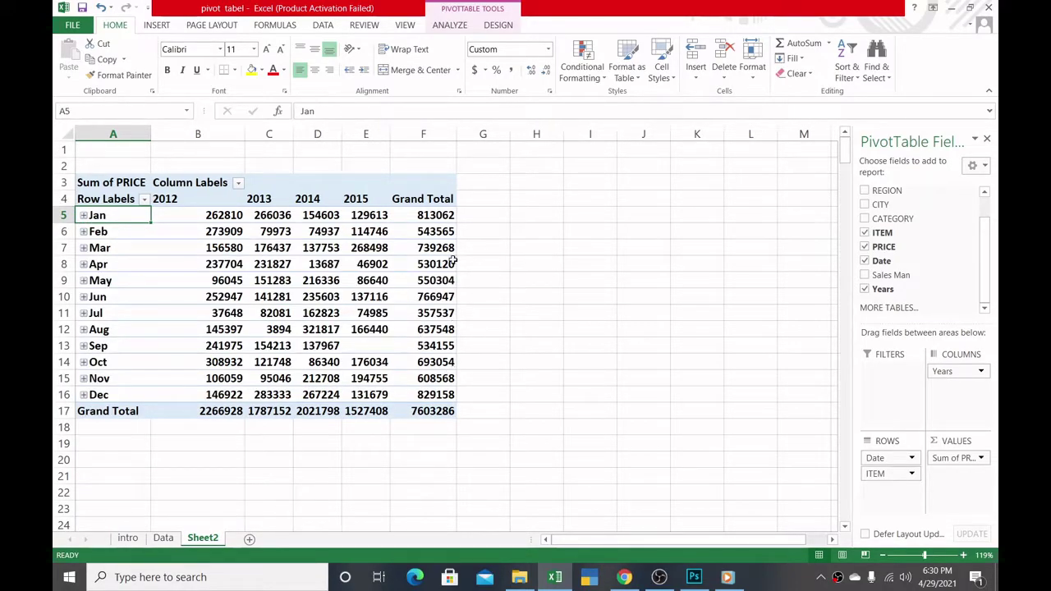
pyautogui.click(512, 243)
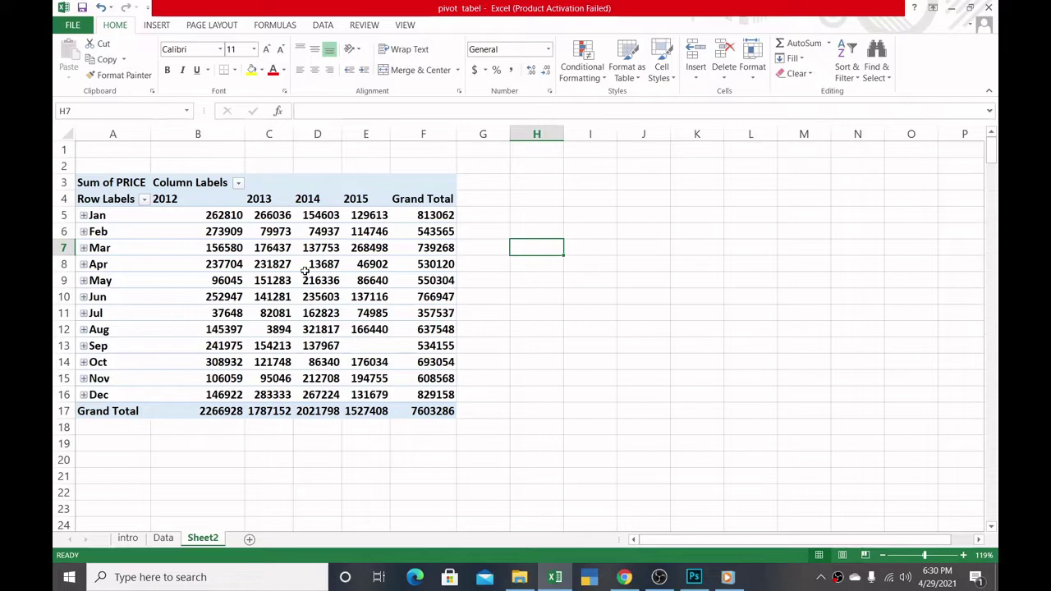
# - Show the PivotTable's Sum of PRICE values as % of Row Total
pyautogui.click(362, 215)
pyautogui.rightClick(361, 215)
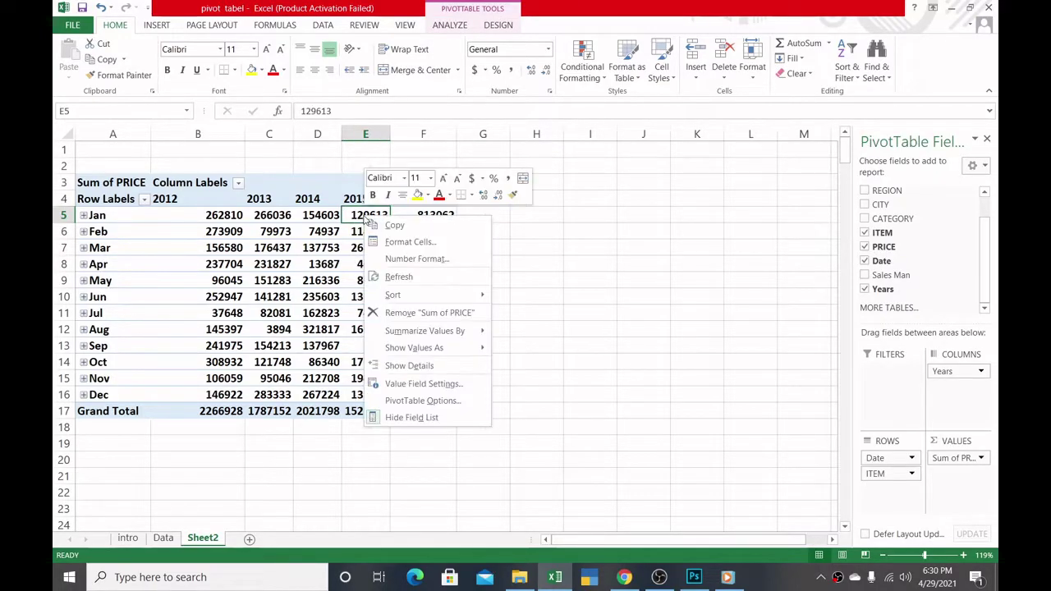
pyautogui.click(423, 384)
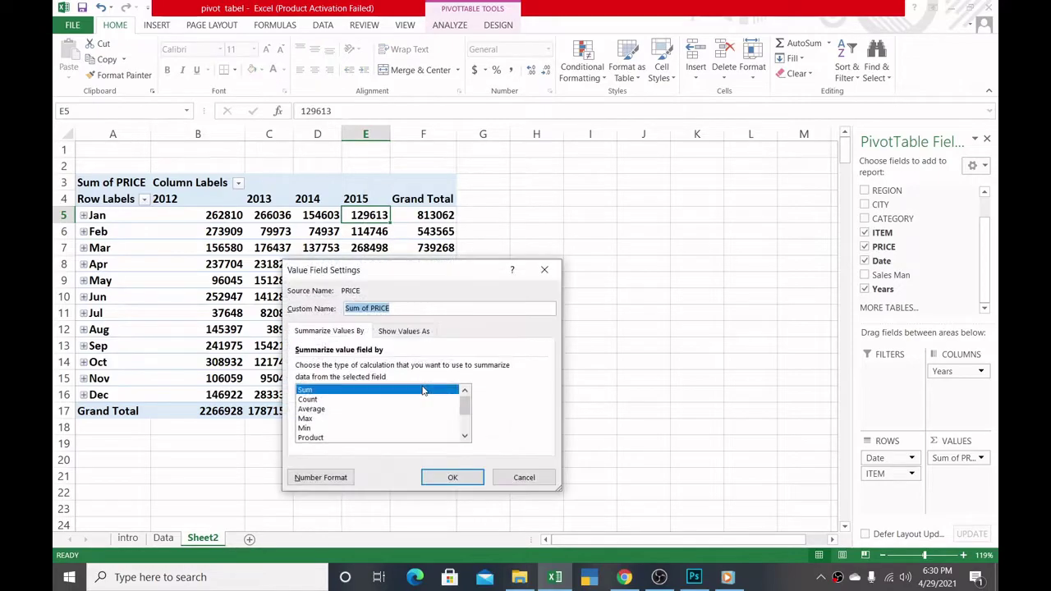
pyautogui.click(413, 332)
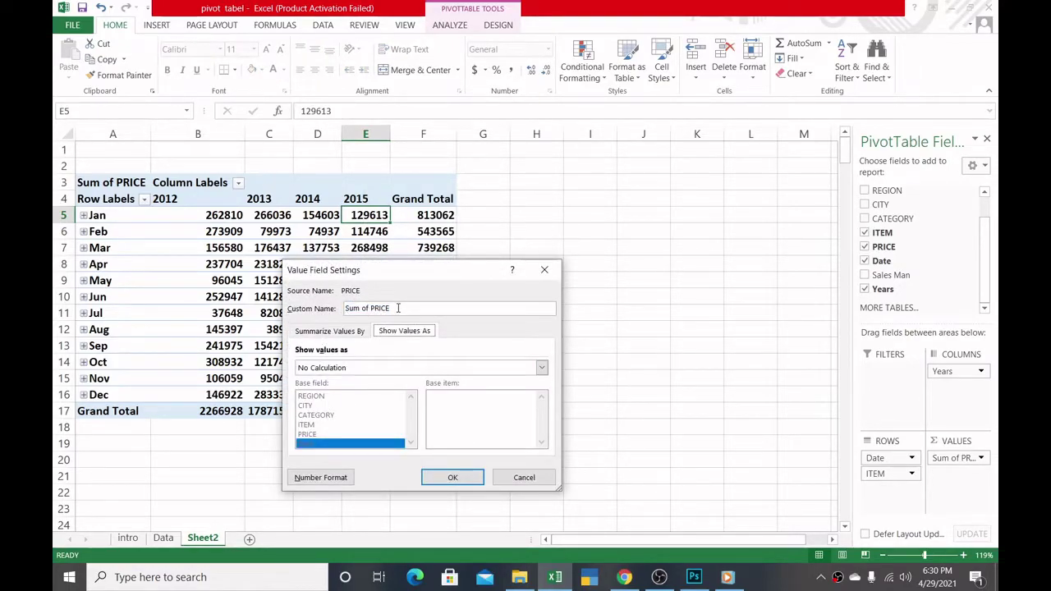
pyautogui.click(542, 368)
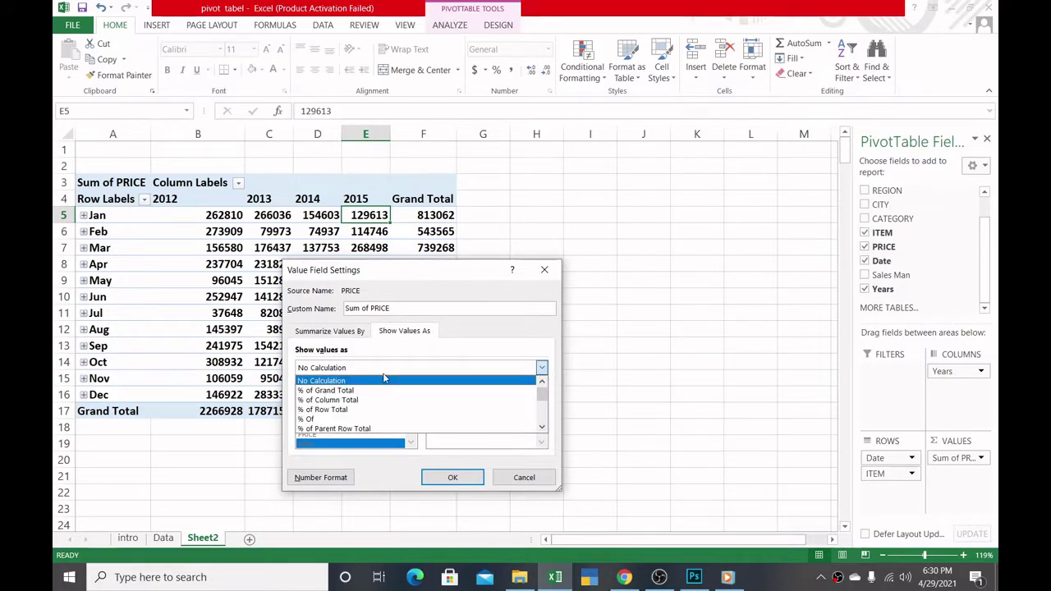
pyautogui.click(345, 410)
pyautogui.click(452, 477)
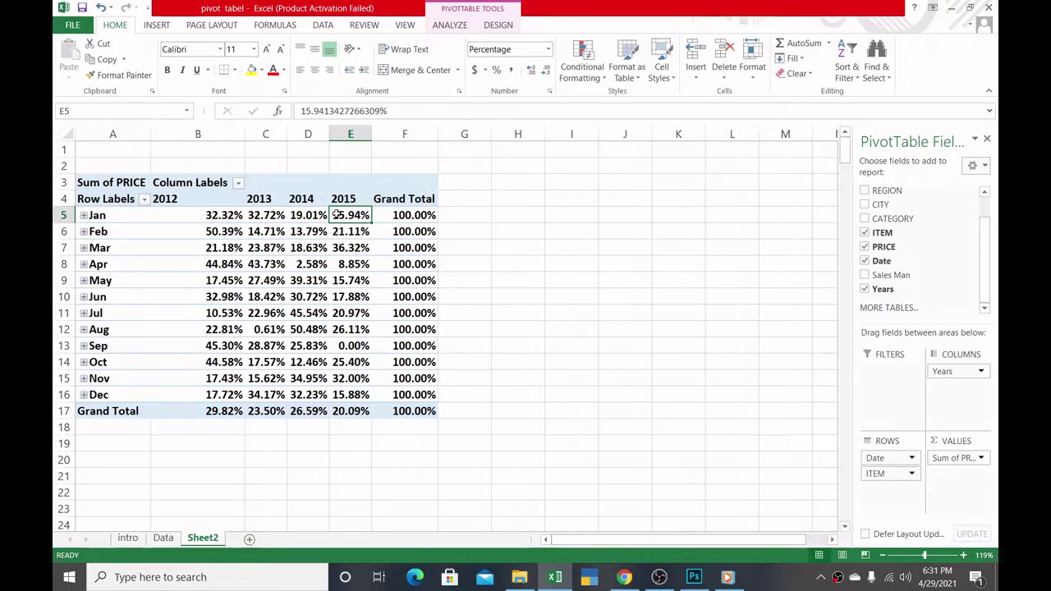
# - Apply orange gradient data bars to the monthly percentages for 2012 to 2015 in B5:E16
pyautogui.click(588, 72)
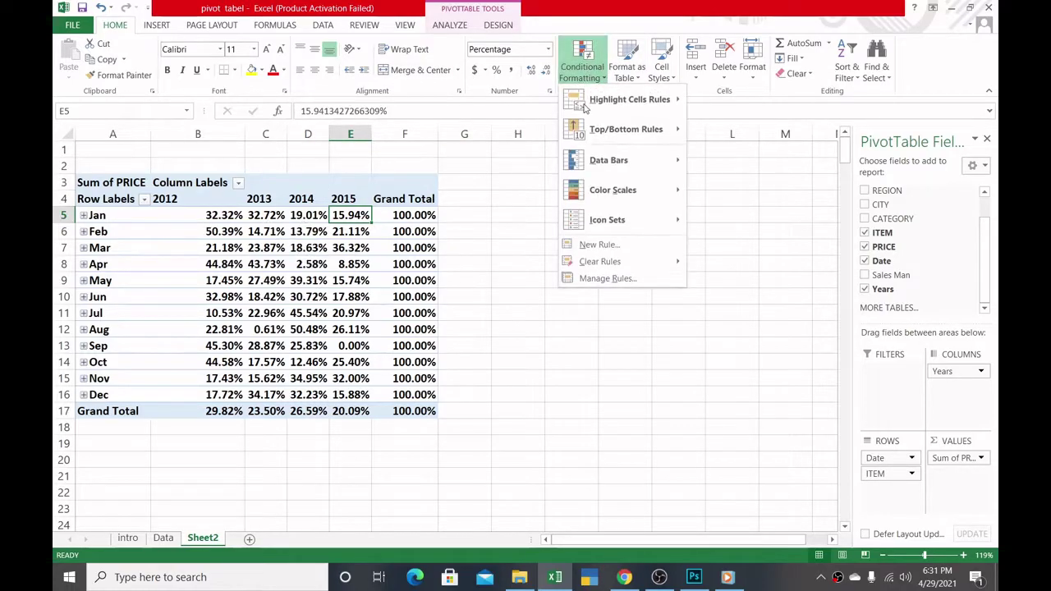
pyautogui.click(202, 219)
pyautogui.moveTo(198, 215)
pyautogui.mouseDown()
pyautogui.moveTo(198, 325)
pyautogui.moveTo(351, 379)
pyautogui.moveTo(354, 396)
pyautogui.mouseUp()
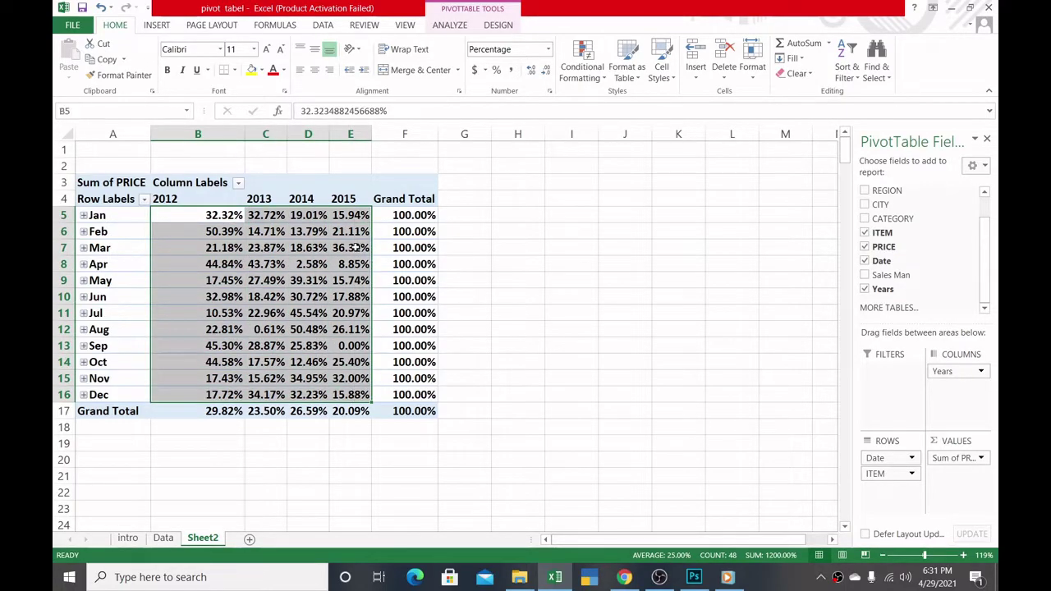
pyautogui.click(582, 66)
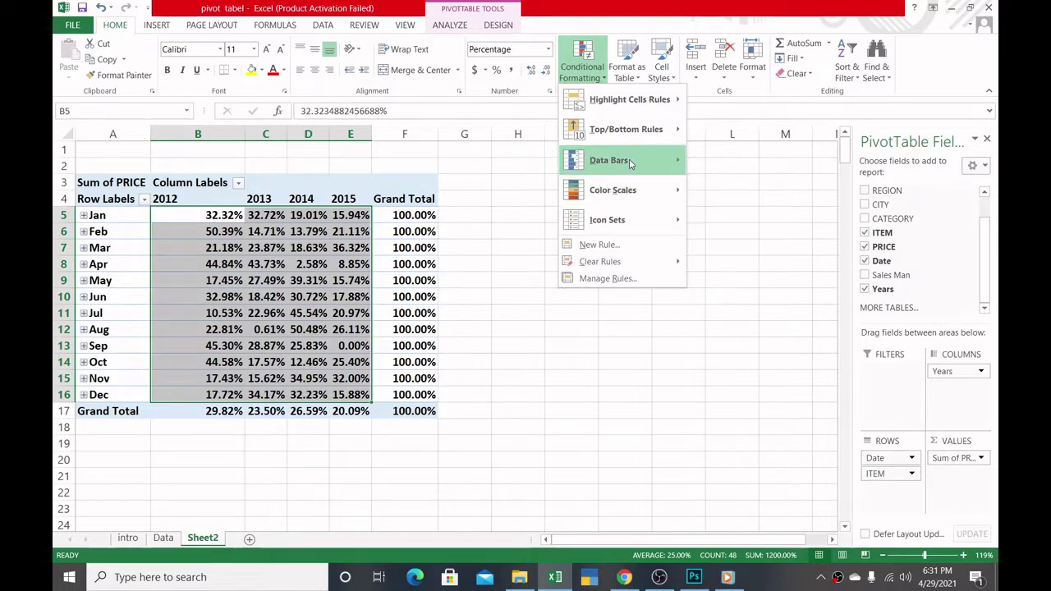
pyautogui.moveTo(629, 161)
pyautogui.click(705, 194)
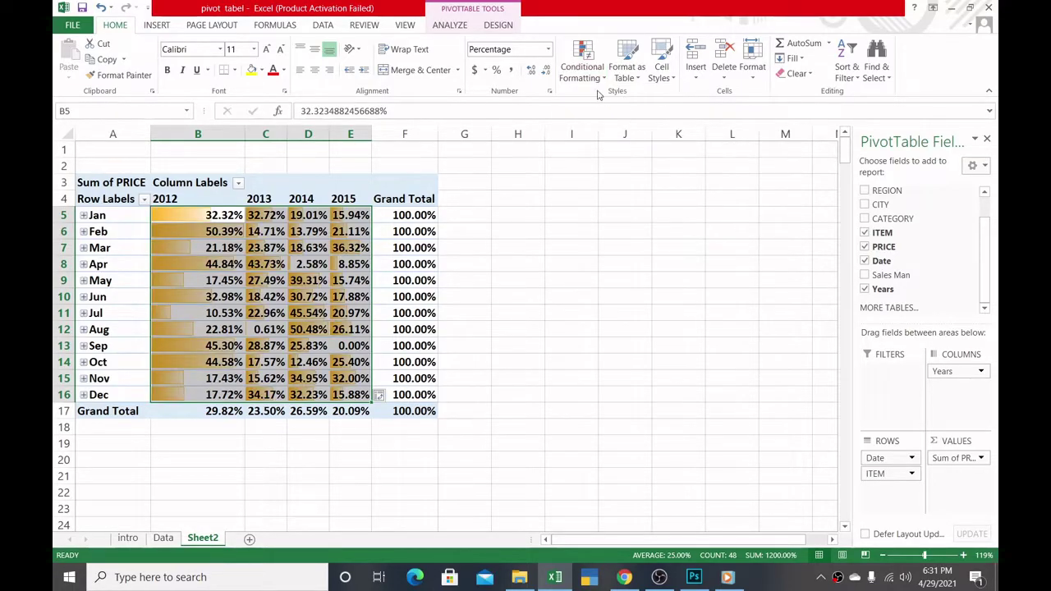
# - Highlight the top 5 values in B5:E16 with Green Fill with Dark Green Text, and deselect the PivotTable
pyautogui.click(582, 70)
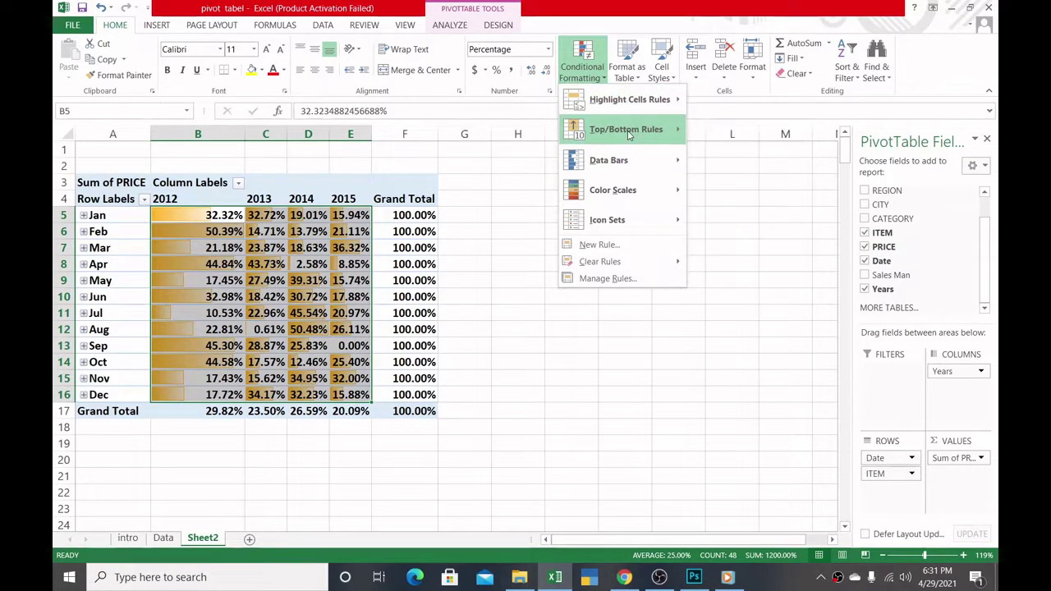
pyautogui.moveTo(629, 131)
pyautogui.click(743, 132)
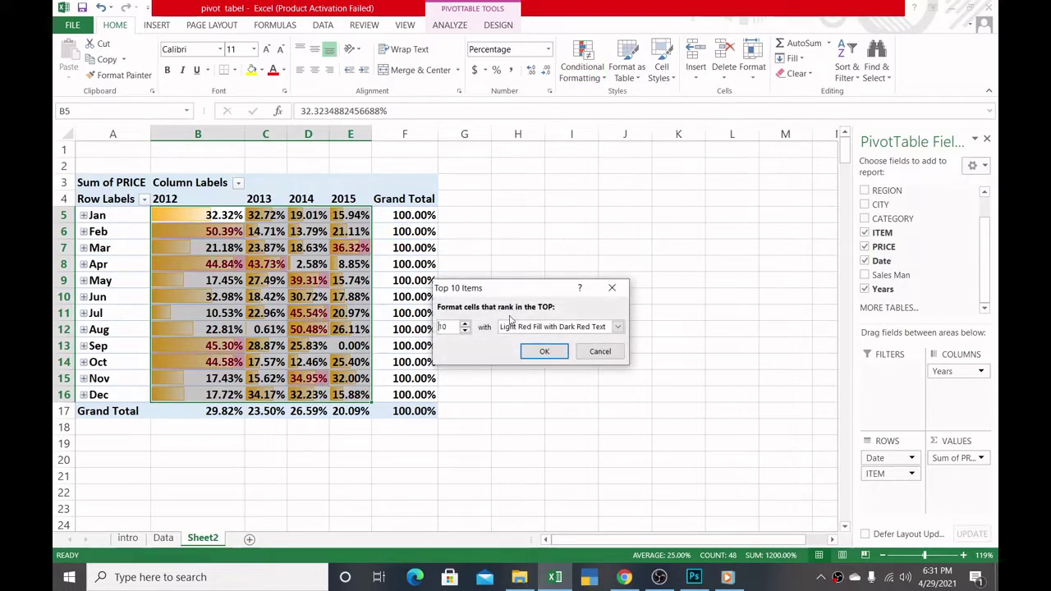
pyautogui.click(465, 331)
pyautogui.click(465, 331)
pyautogui.click(465, 331)
pyautogui.click(465, 331)
pyautogui.click(465, 331)
pyautogui.click(465, 331)
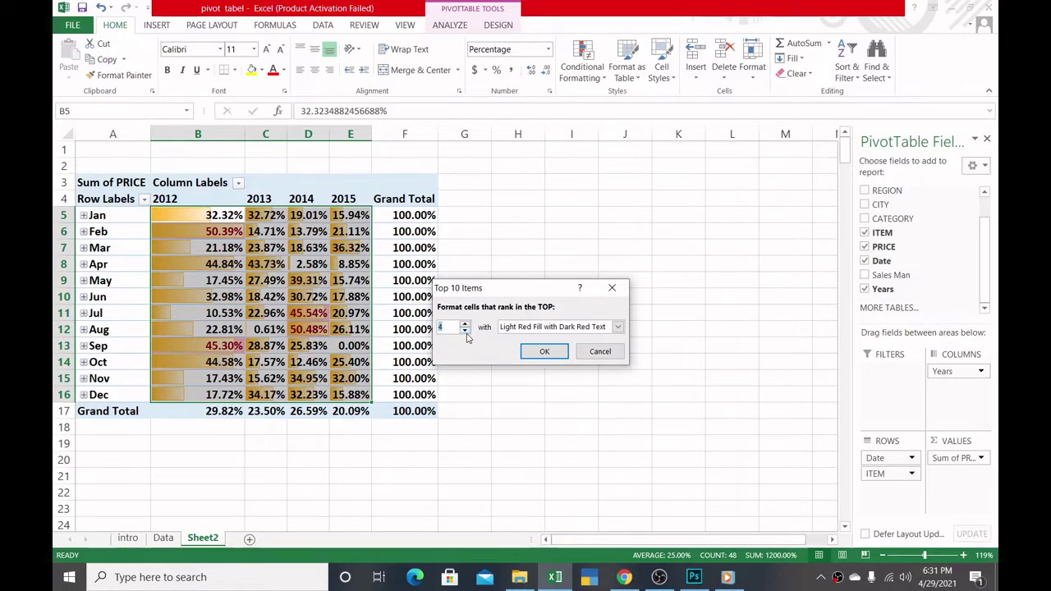
pyautogui.click(465, 323)
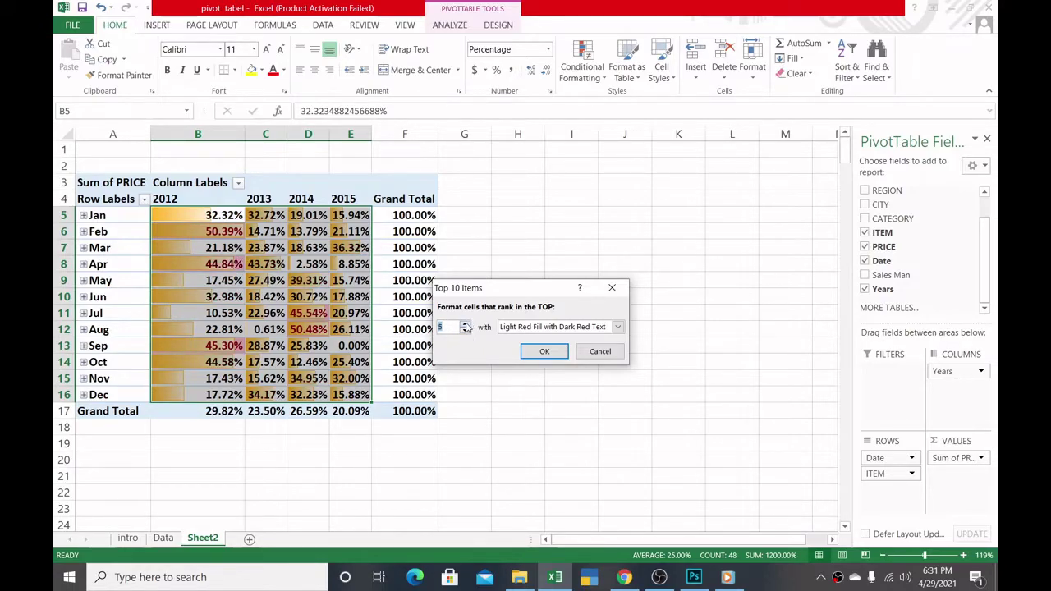
pyautogui.click(617, 327)
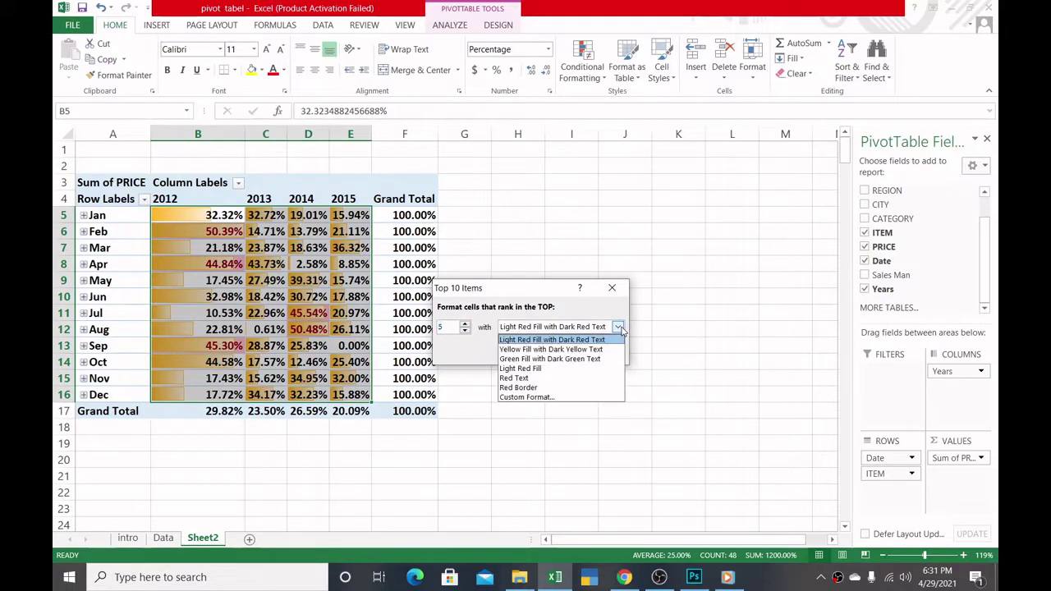
pyautogui.click(552, 359)
pyautogui.click(544, 351)
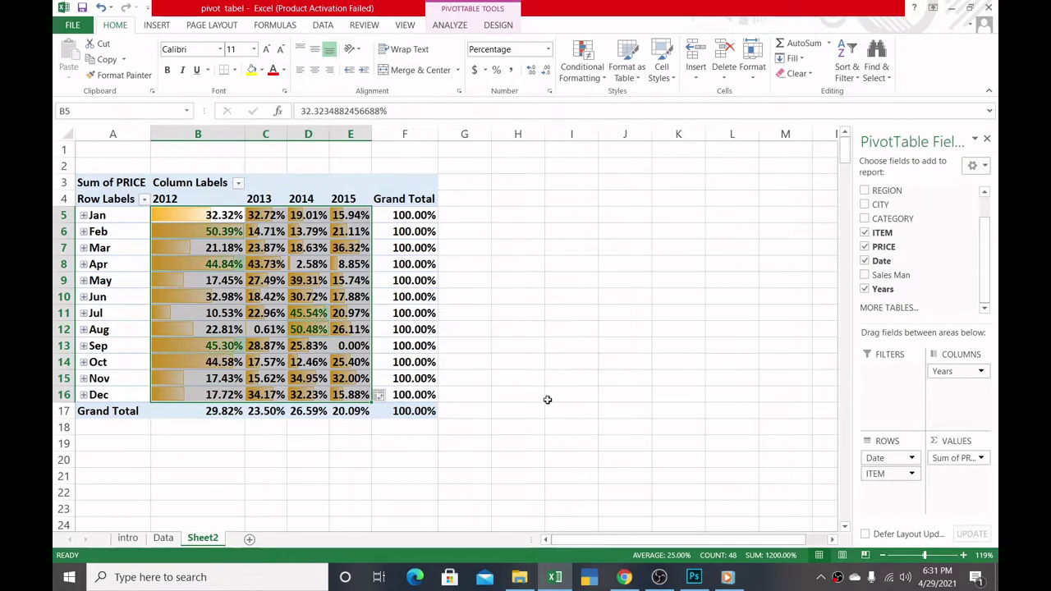
pyautogui.click(552, 397)
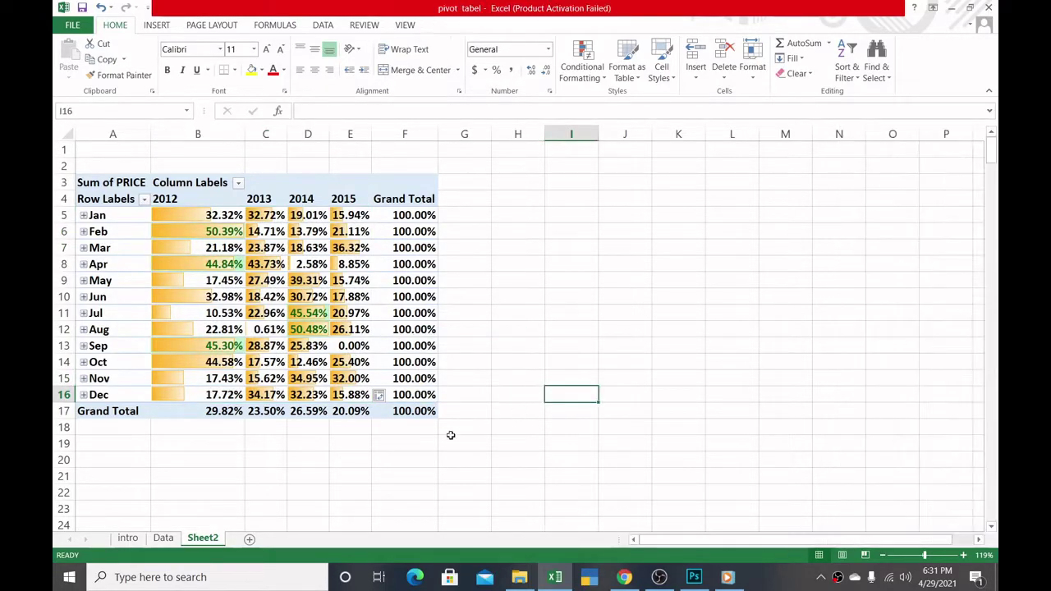
pyautogui.click(553, 307)
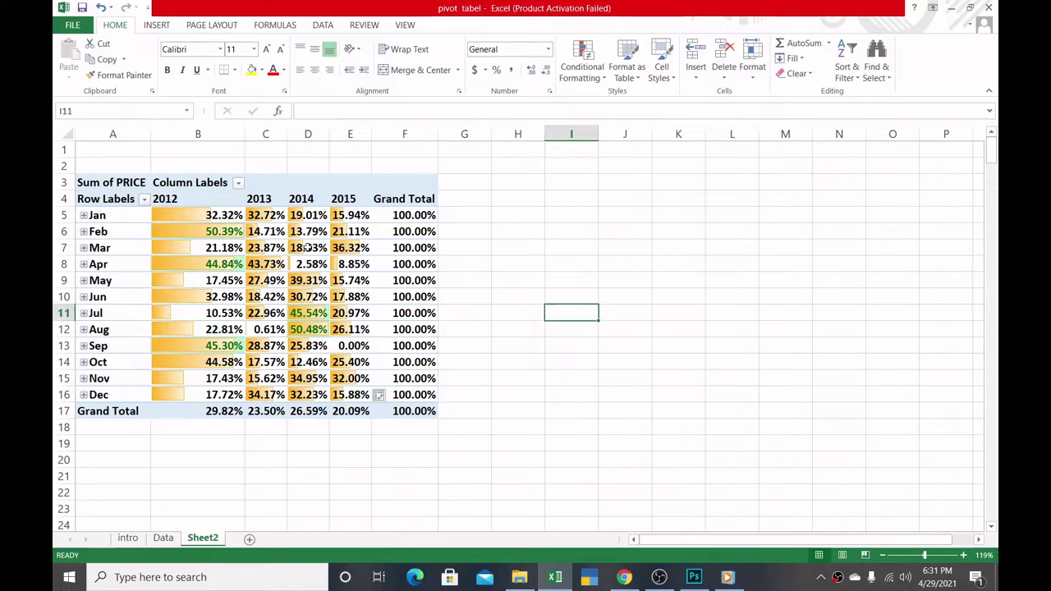
pyautogui.doubleClick(237, 342)
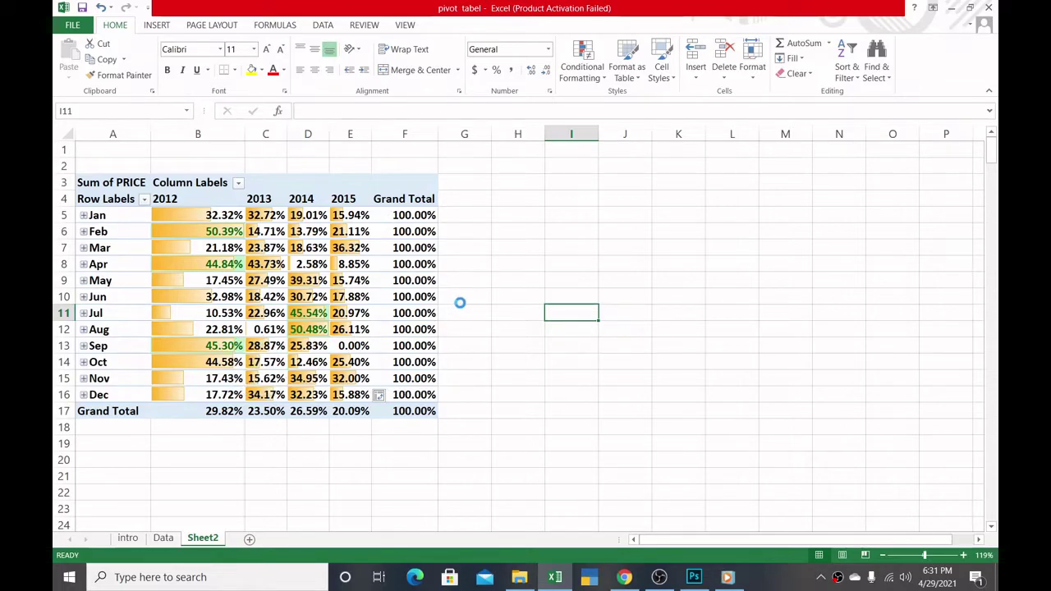
pyautogui.press('F11')
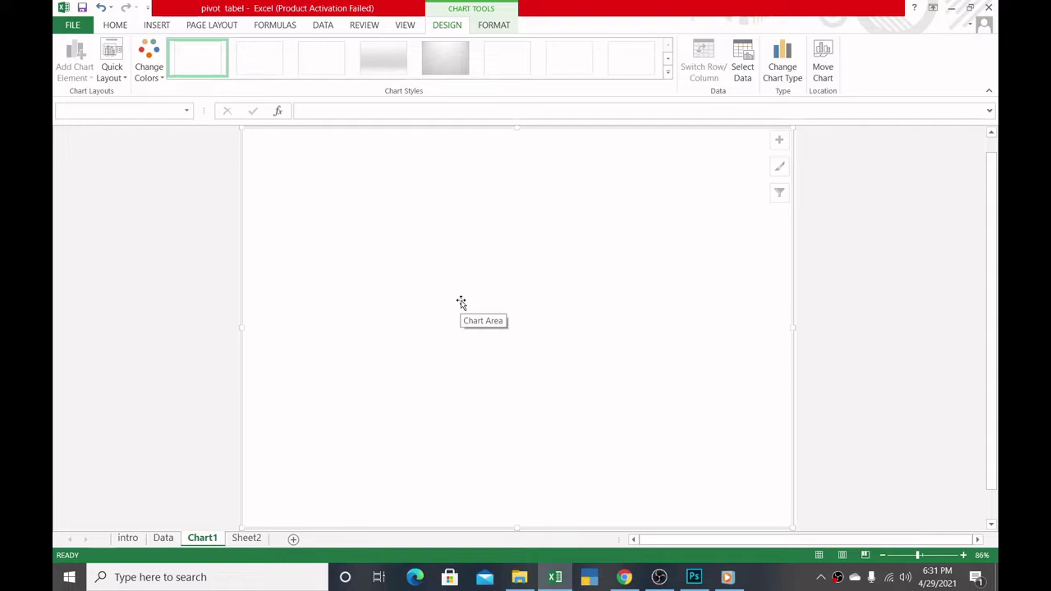
pyautogui.moveTo(994, 253); pyautogui.dragTo(997, 191)
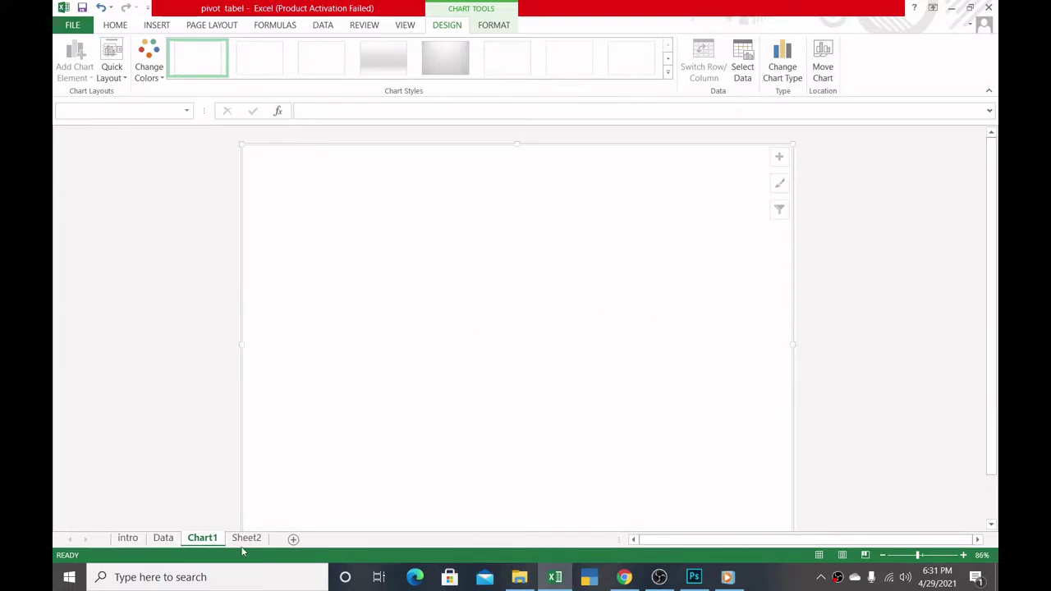
pyautogui.rightClick(214, 547)
pyautogui.click(255, 393)
pyautogui.click(502, 324)
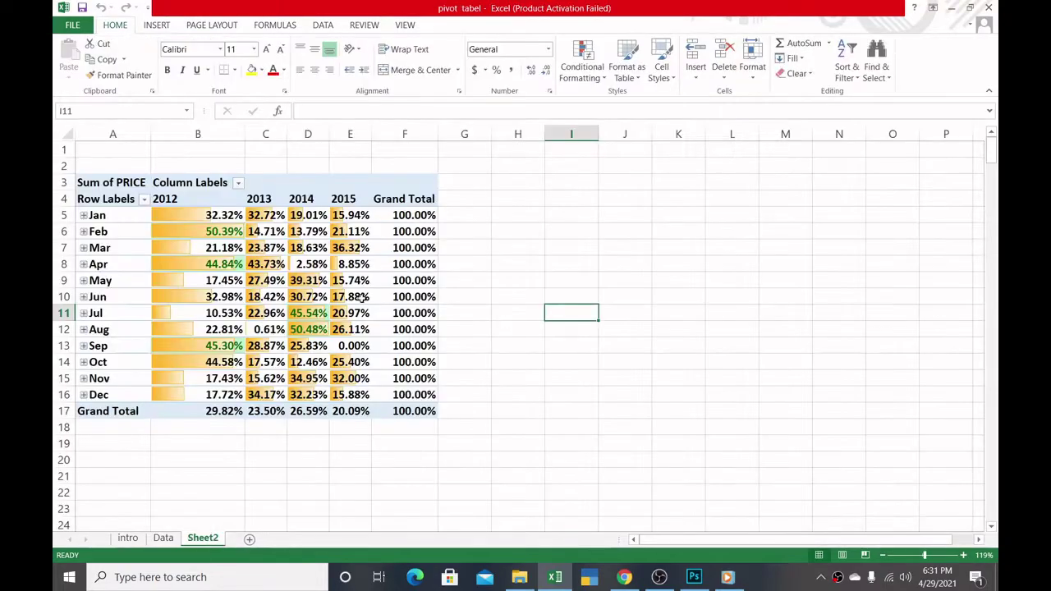
# - Apply the PivotTable style with green borders and light green shading
pyautogui.click(382, 455)
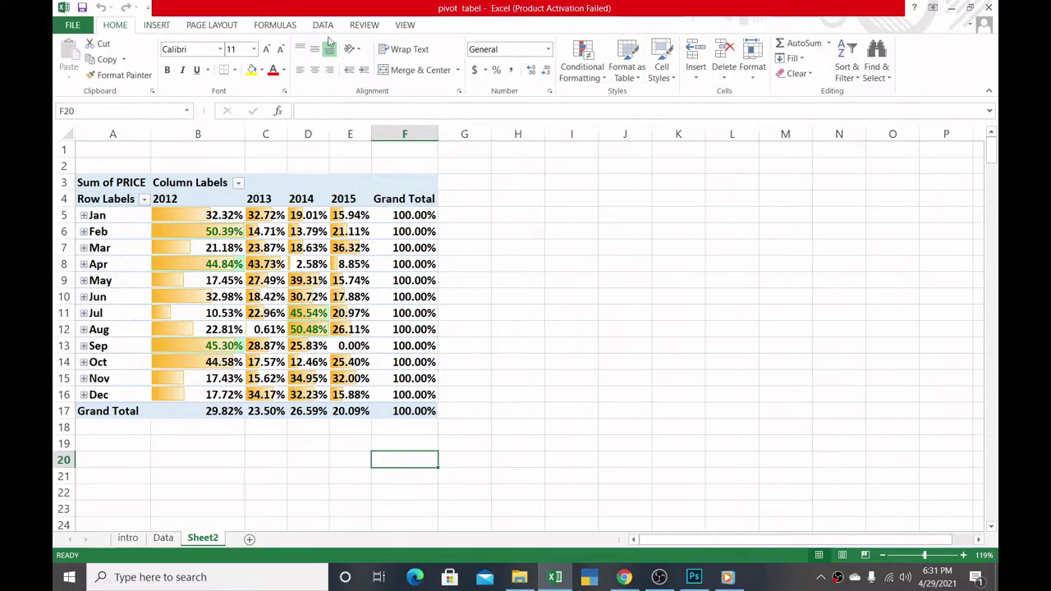
pyautogui.click(374, 281)
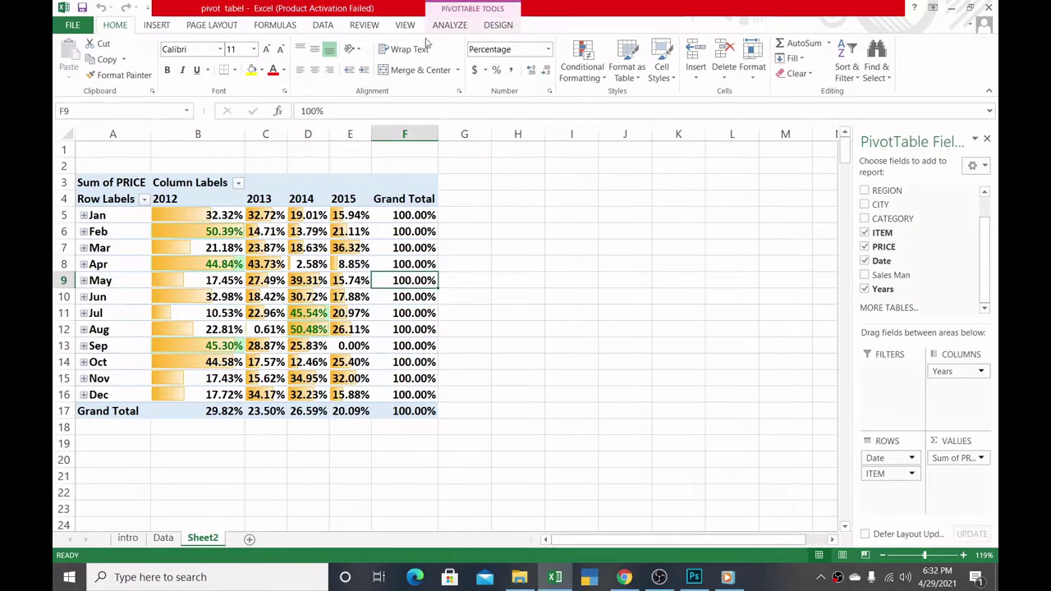
pyautogui.click(493, 26)
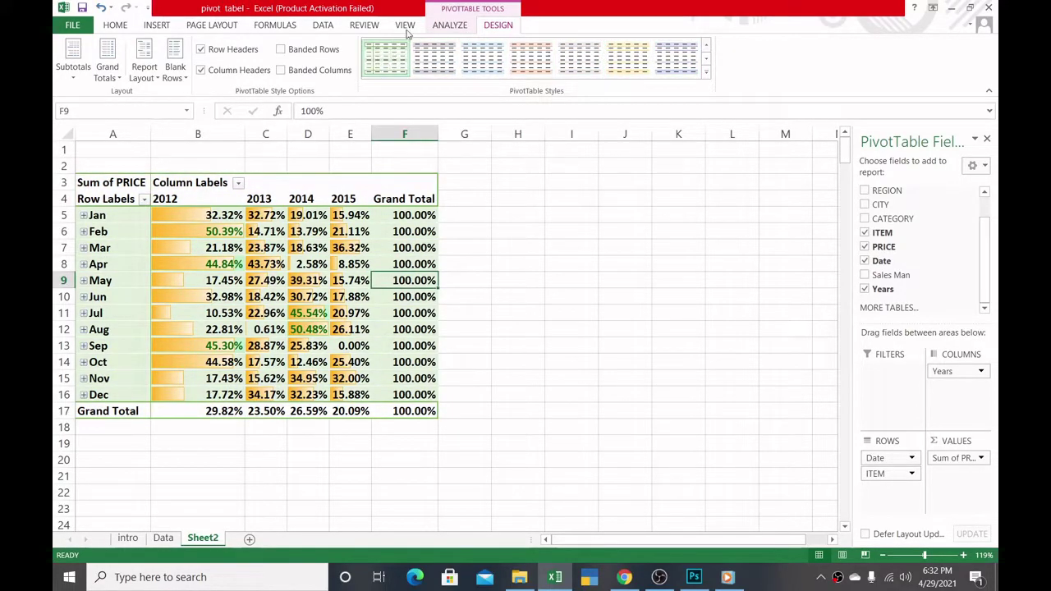
# - Insert a slicer for REGION and place it beside the PivotTable's Grand Total column
pyautogui.click(448, 25)
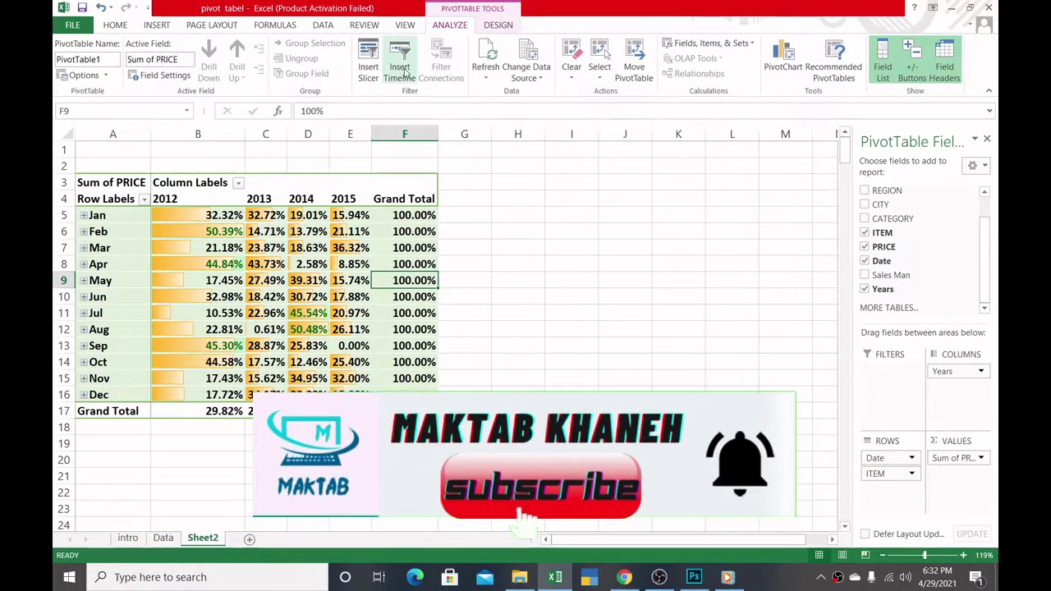
pyautogui.click(368, 66)
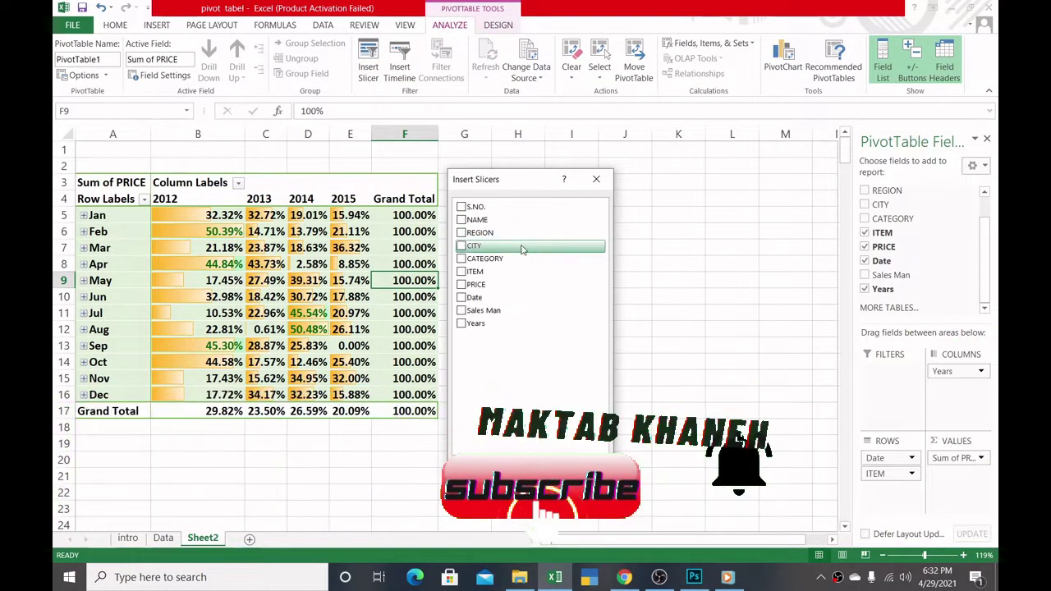
pyautogui.click(461, 233)
pyautogui.click(547, 460)
pyautogui.moveTo(465, 238); pyautogui.dragTo(534, 178)
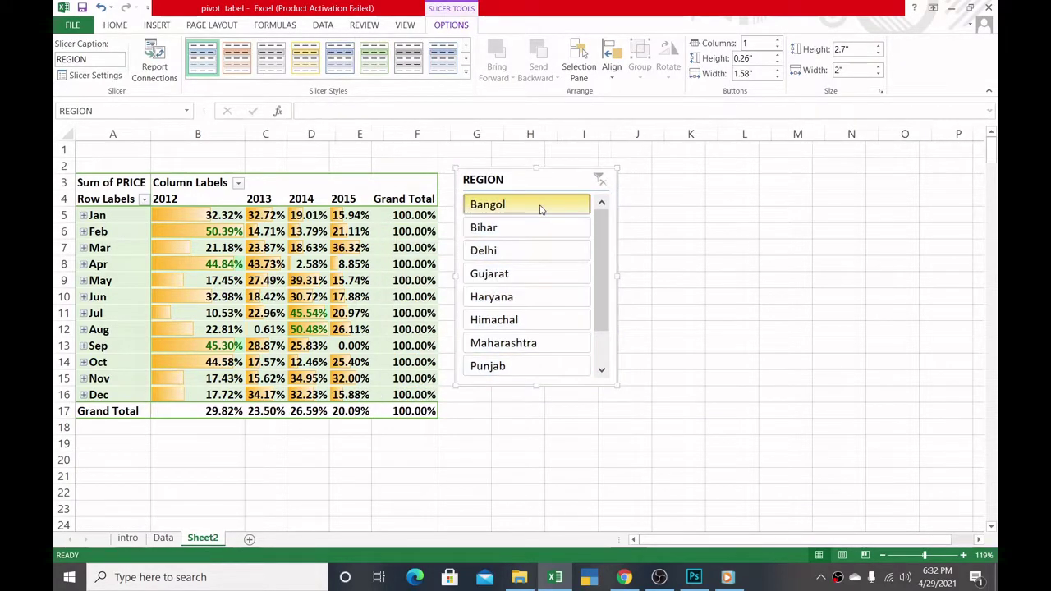
# - Filter the PivotTable with the REGION slicer by Bangol, by Bihar and finally by Delhi
pyautogui.click(541, 210)
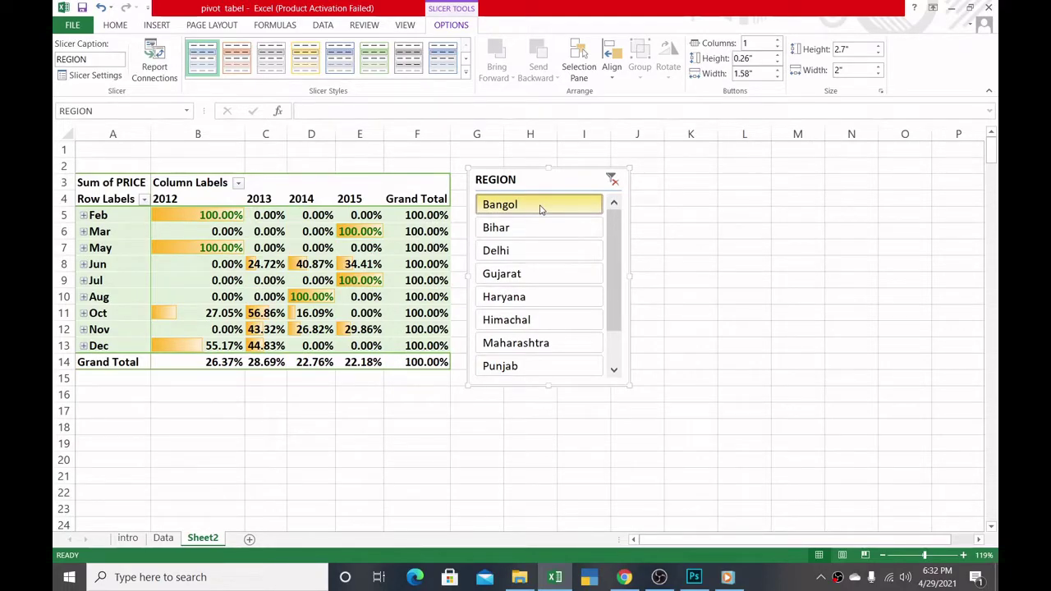
pyautogui.click(548, 234)
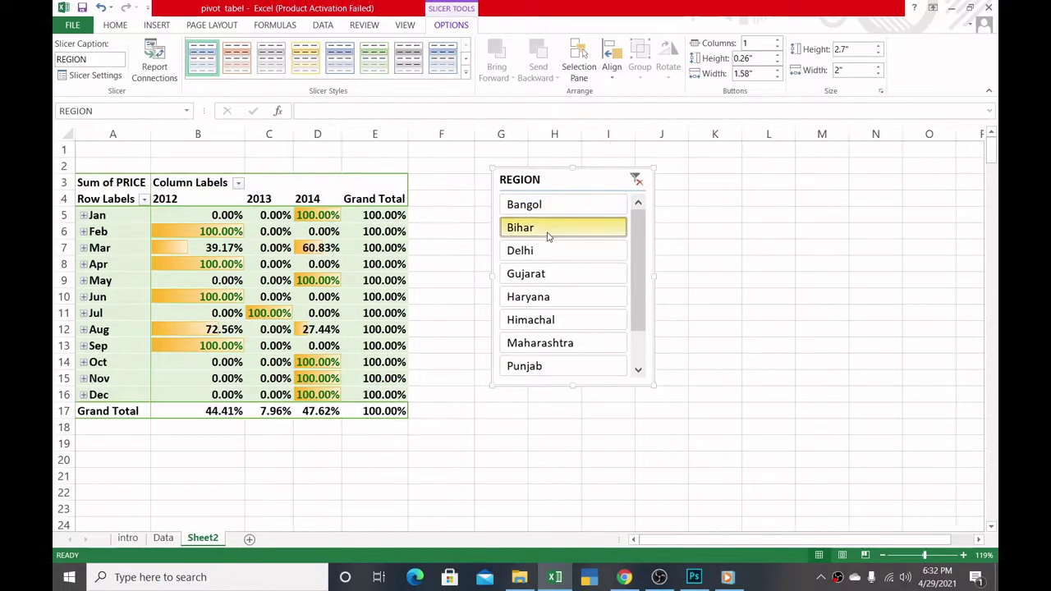
pyautogui.click(541, 256)
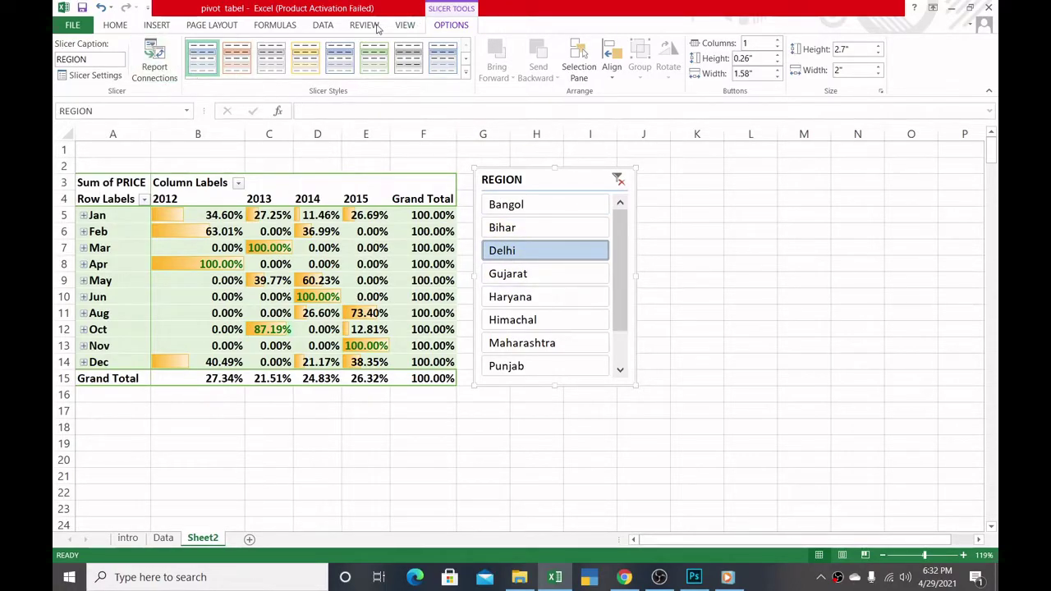
# - Insert two more slicers for the PivotTable, one for ITEM and one for Years
pyautogui.click(387, 184)
pyautogui.click(450, 25)
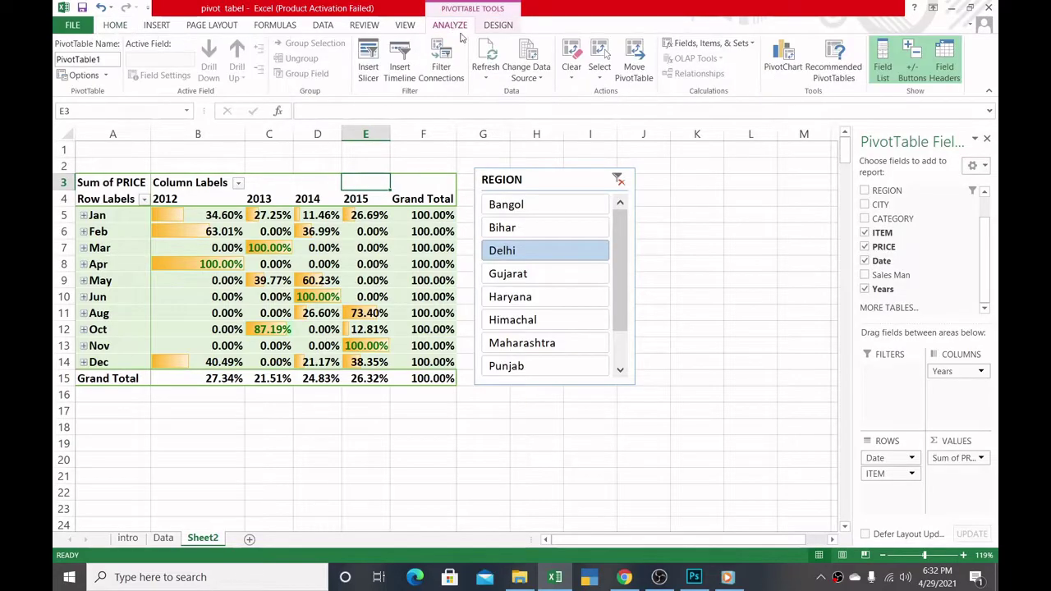
pyautogui.click(369, 70)
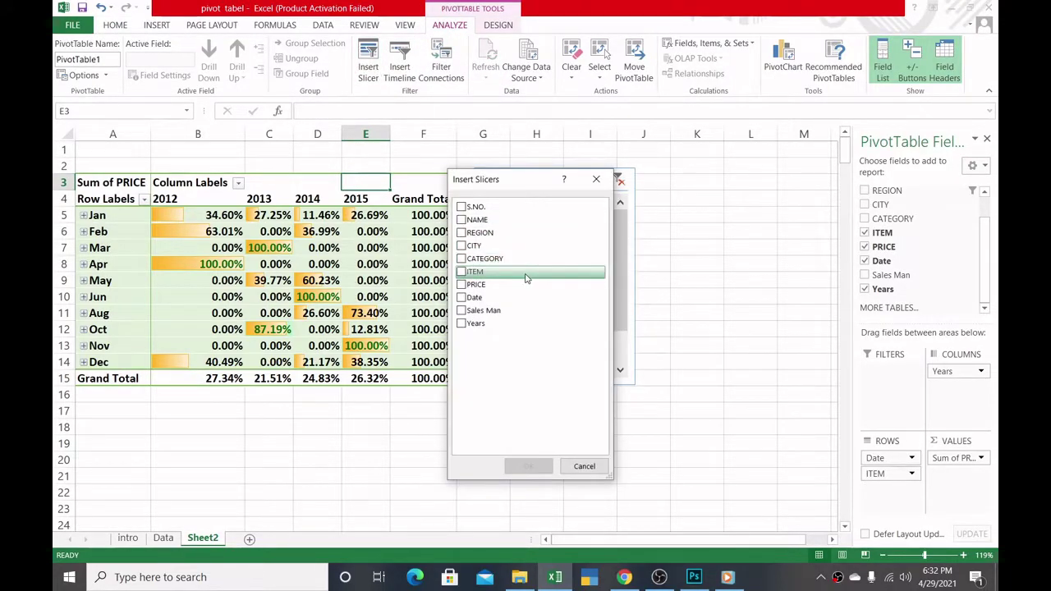
pyautogui.click(461, 272)
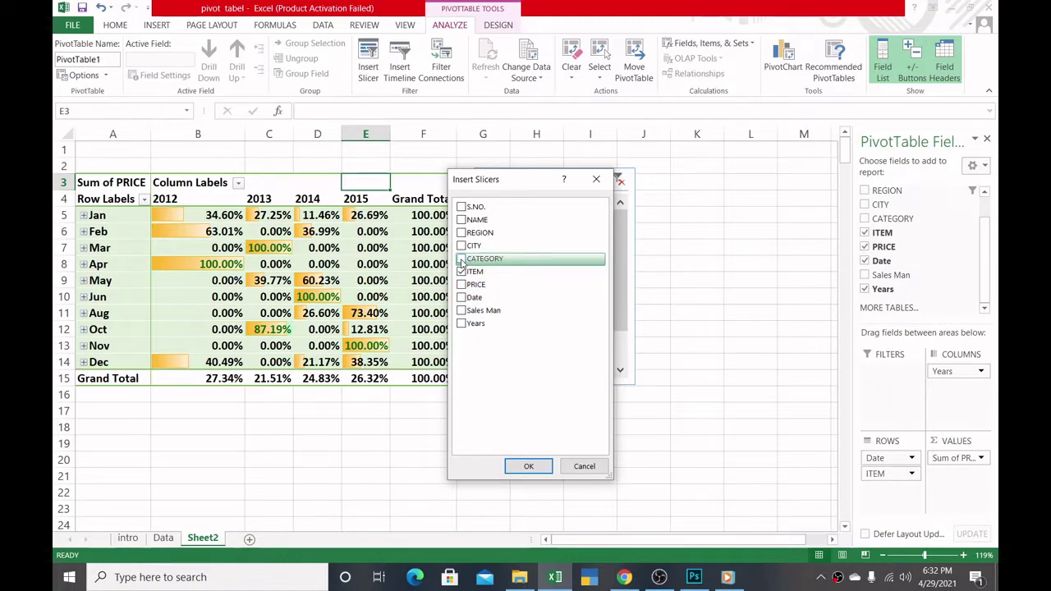
pyautogui.click(462, 325)
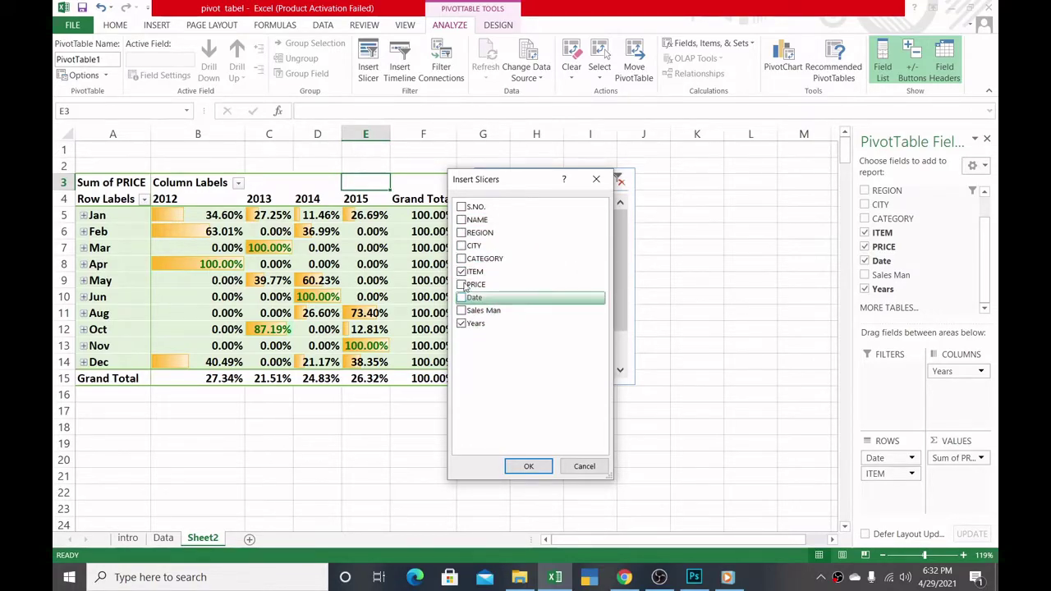
pyautogui.click(526, 465)
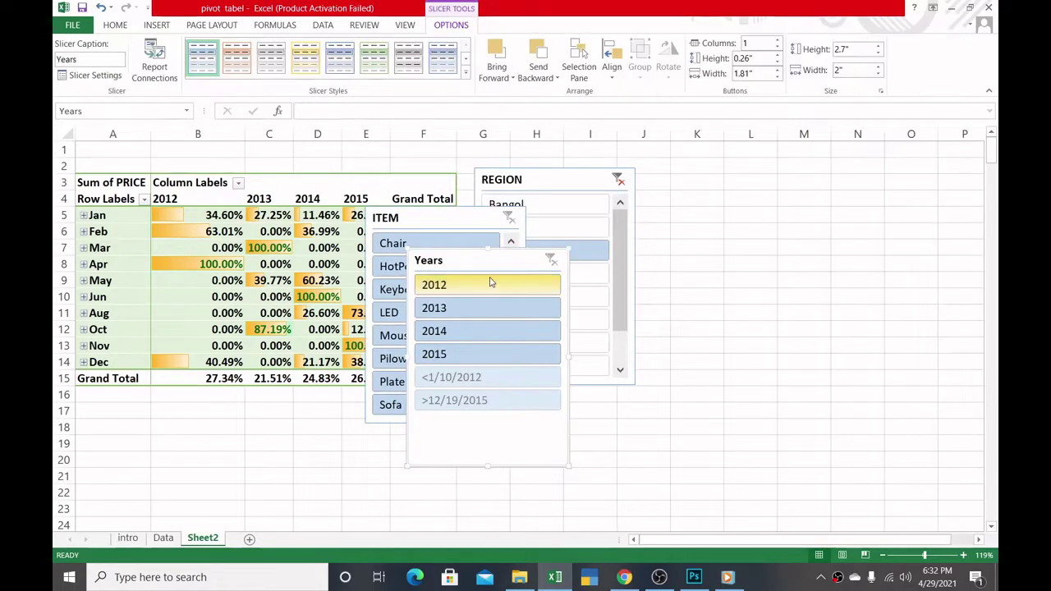
# - Place the Years slicer beside the REGION slicer and the ITEM slicer beside the Years slicer
pyautogui.moveTo(488, 257); pyautogui.dragTo(724, 171)
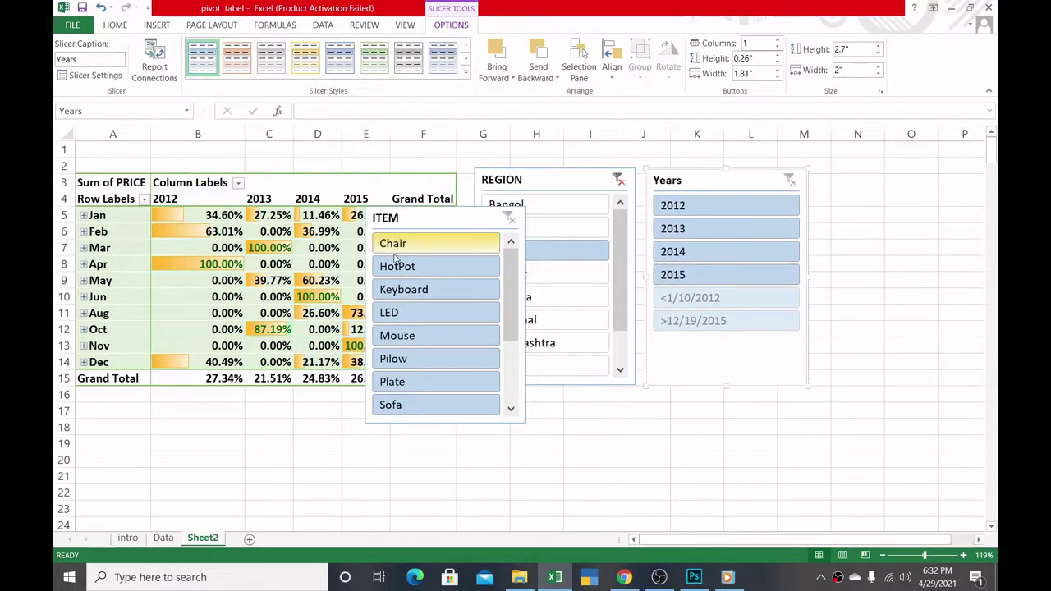
pyautogui.moveTo(414, 218); pyautogui.dragTo(886, 162)
# - Filter the PivotTable by year 2012 and region Bihar, and by the items Badsheet, Sofa and finally Speaker
pyautogui.click(686, 211)
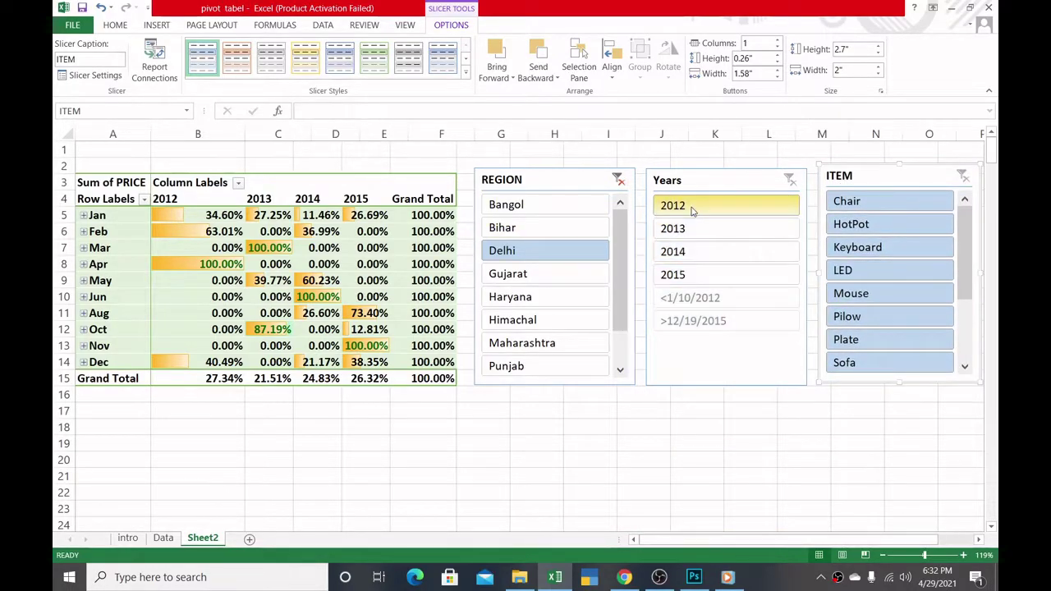
pyautogui.click(538, 228)
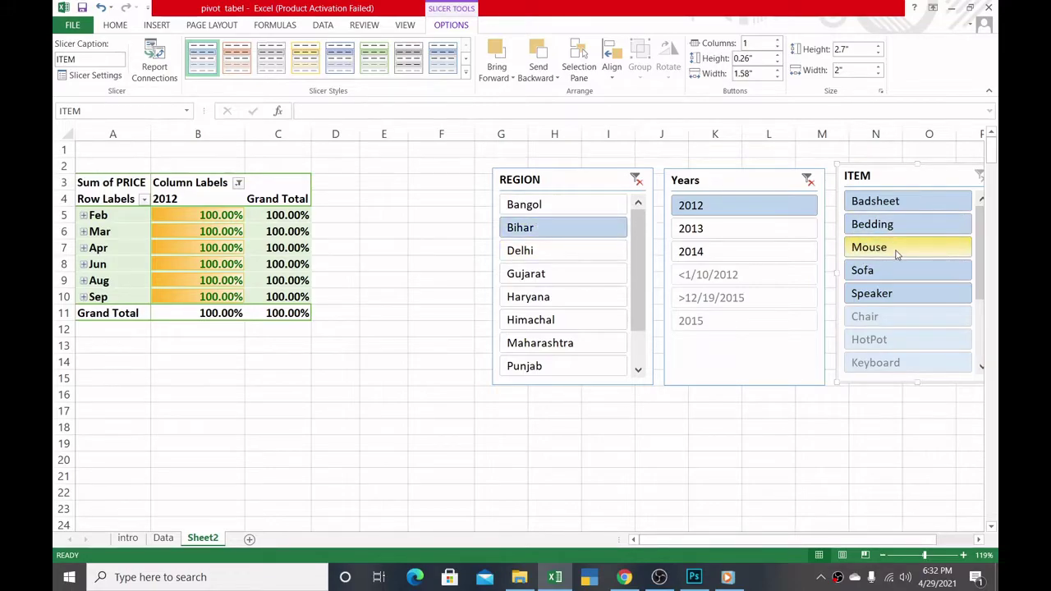
pyautogui.click(902, 201)
pyautogui.click(887, 271)
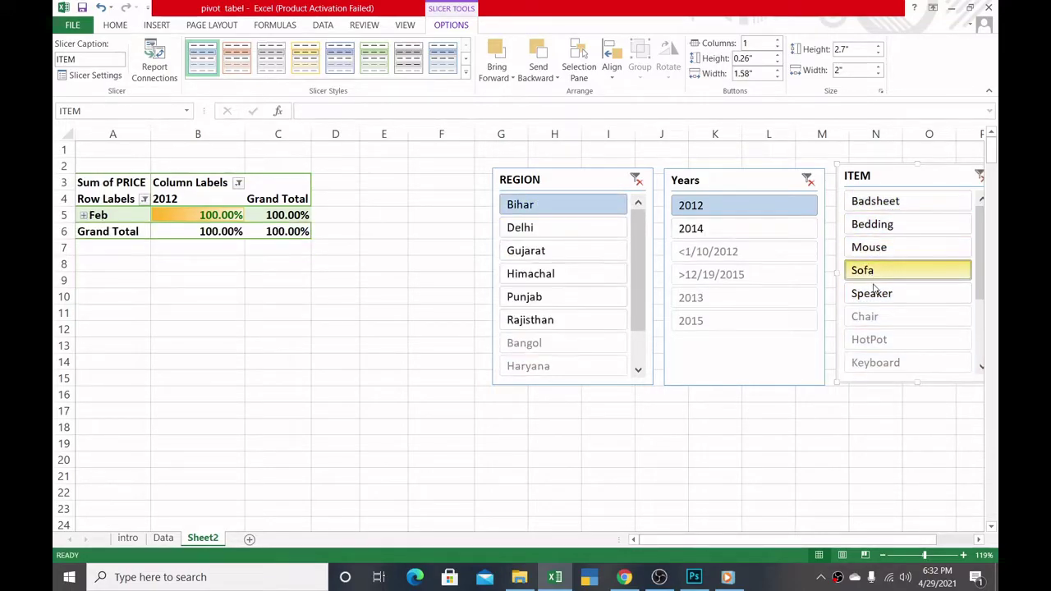
pyautogui.click(887, 293)
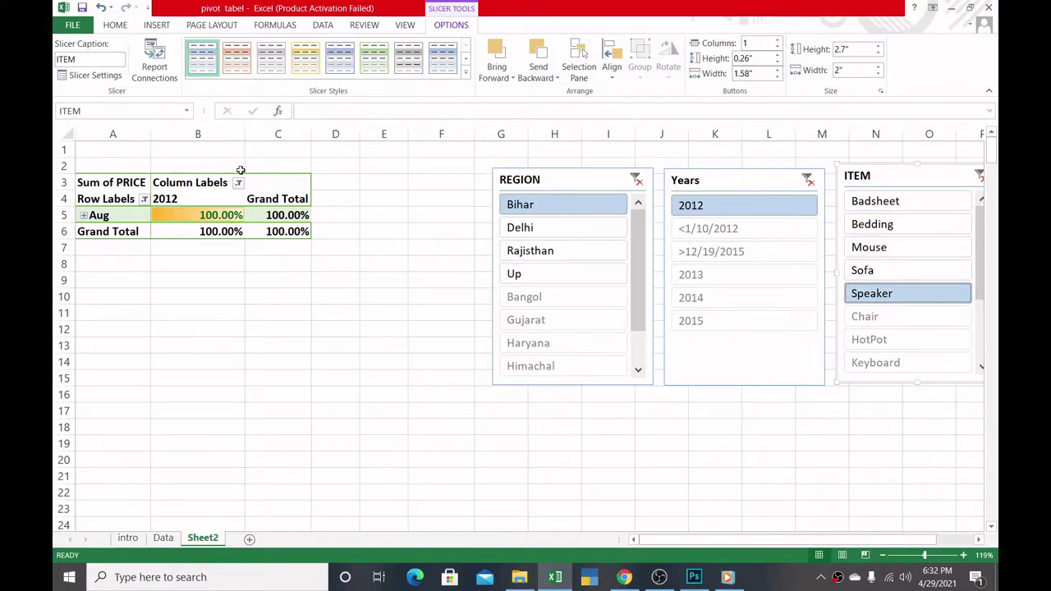
# - Check which PivotTable reports are connected to the REGION slicer and to the Years slicer
pyautogui.click(549, 179)
pyautogui.click(159, 77)
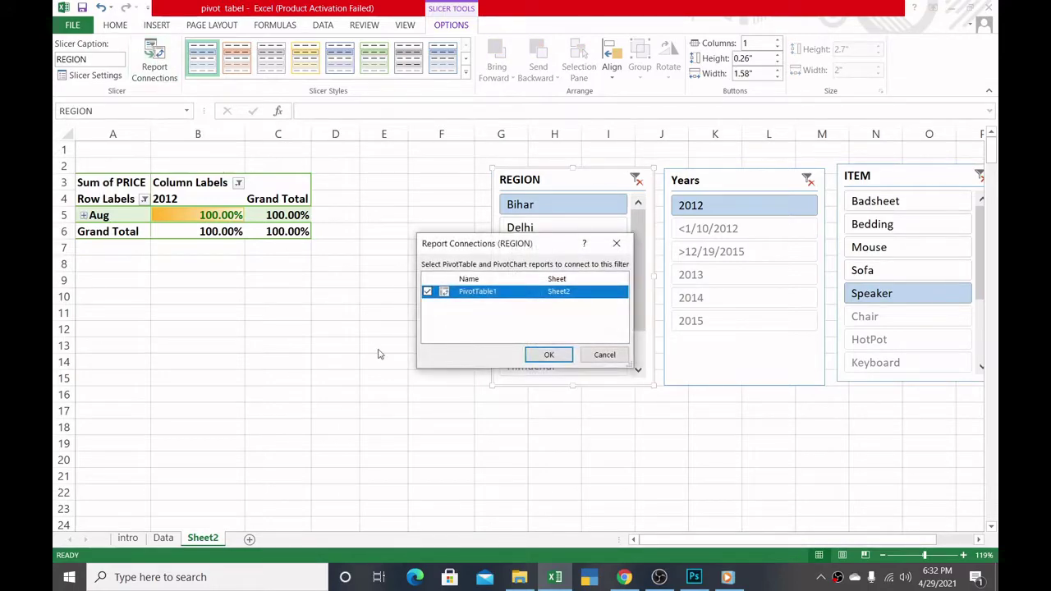
pyautogui.click(552, 357)
pyautogui.click(777, 179)
pyautogui.click(153, 73)
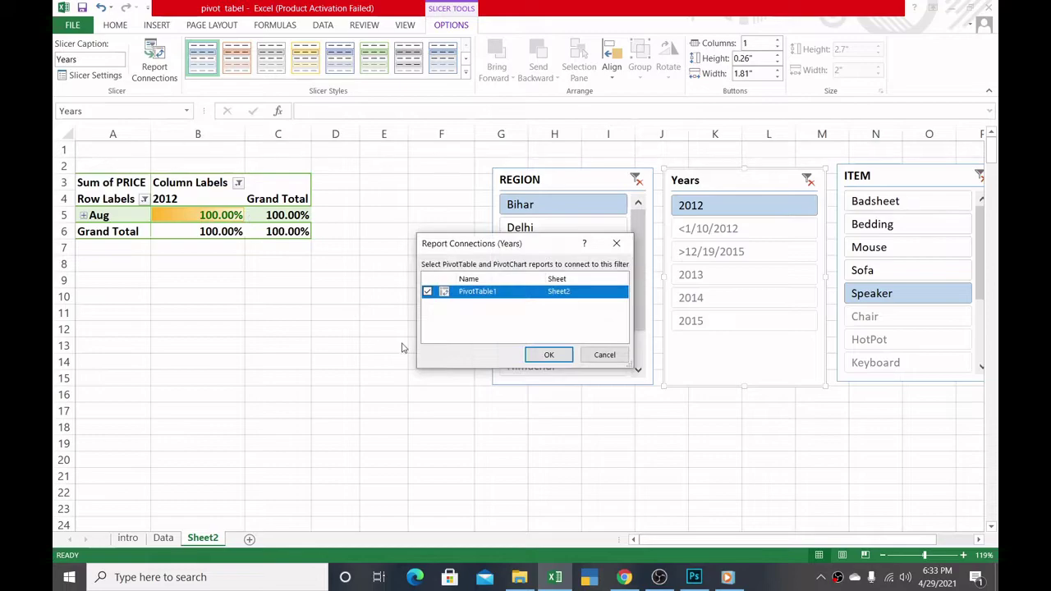
pyautogui.click(548, 355)
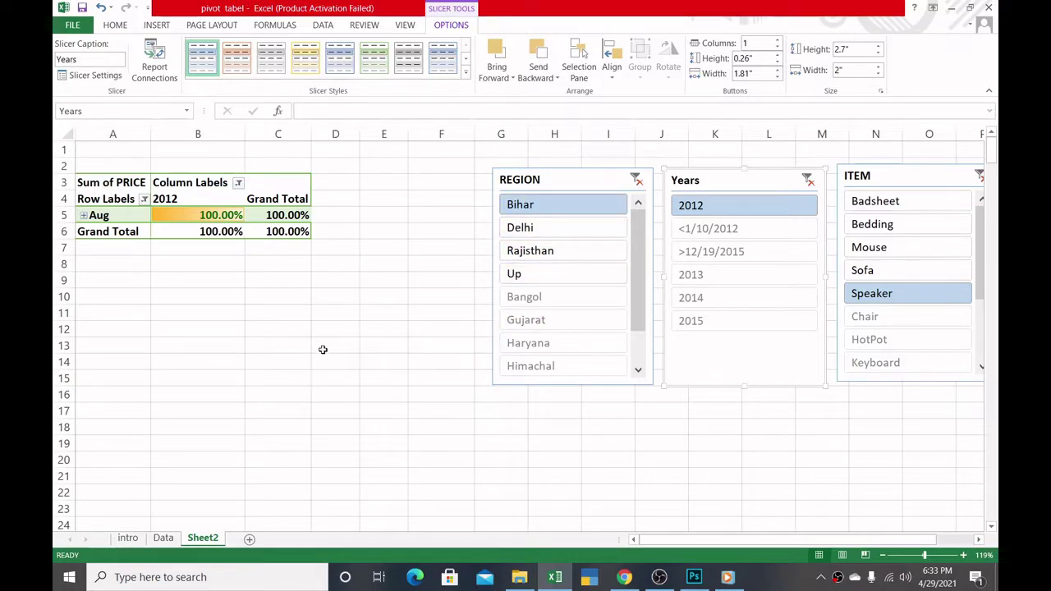
pyautogui.click(154, 67)
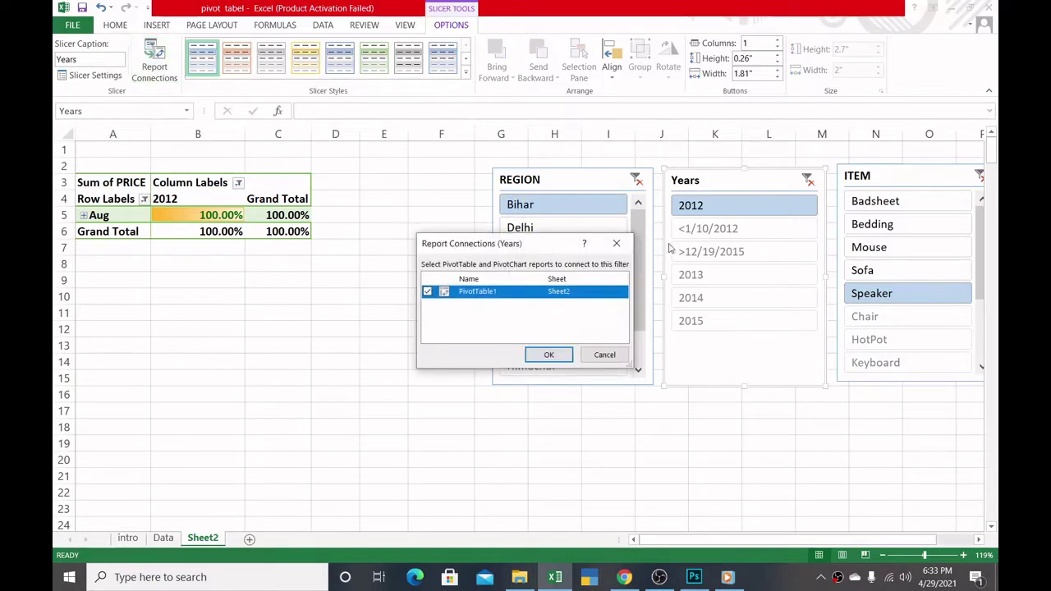
pyautogui.click(547, 356)
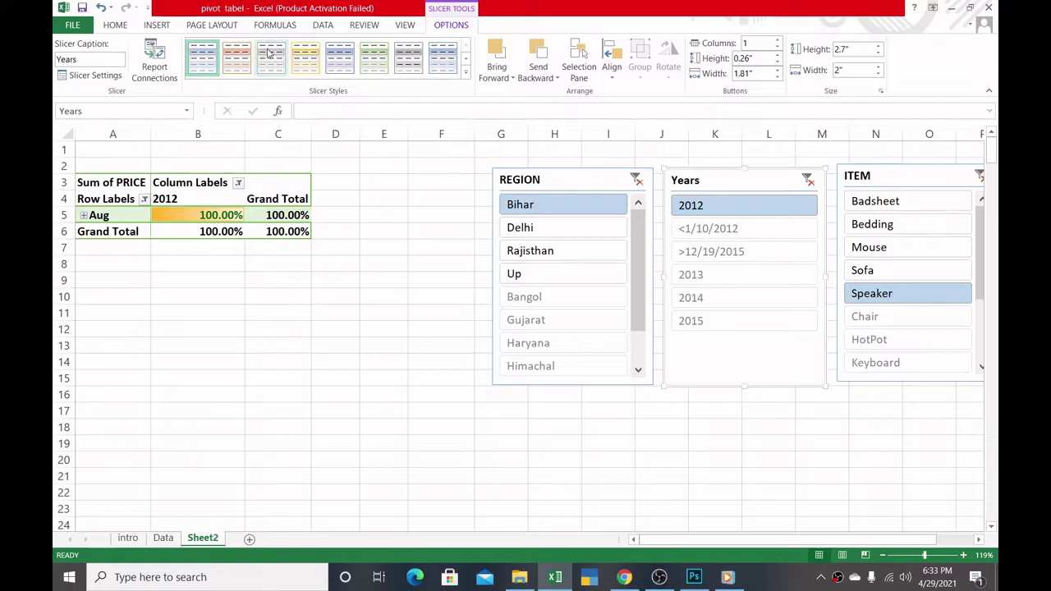
pyautogui.click(157, 26)
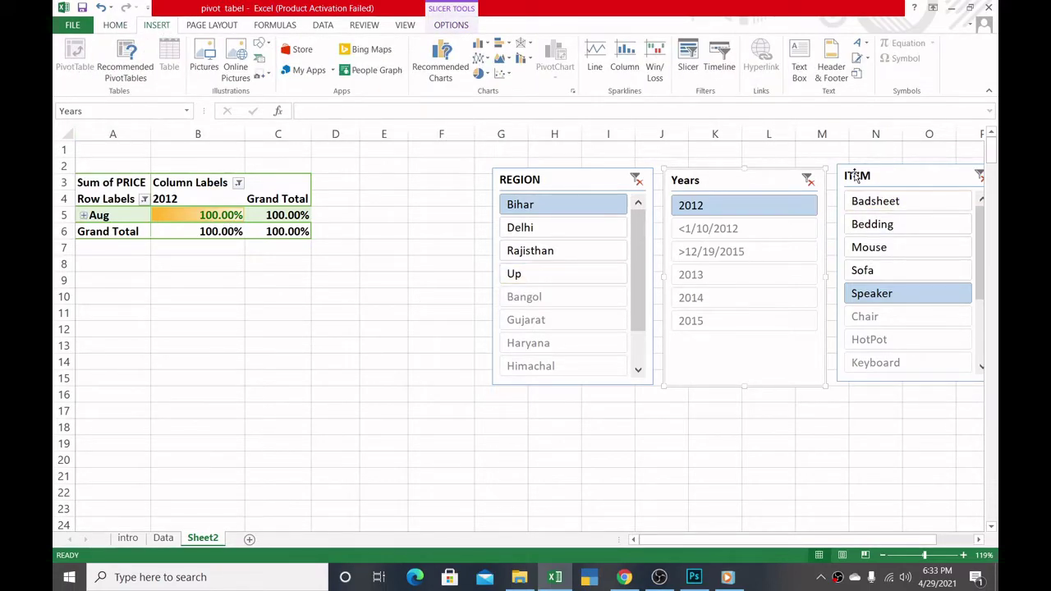
pyautogui.click(596, 68)
pyautogui.click(620, 250)
# - Clear the filters of the Years, ITEM and REGION slicers and move the ITEM and Years slicers down to the PivotTable's Grand Total row
pyautogui.moveTo(941, 179); pyautogui.dragTo(365, 250)
pyautogui.moveTo(744, 182); pyautogui.dragTo(545, 248)
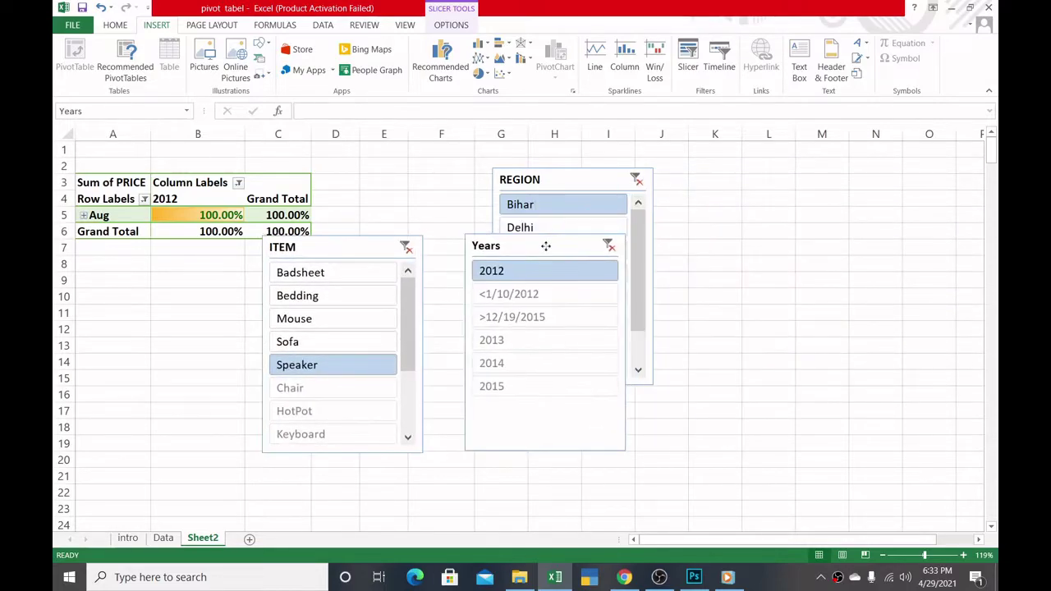
pyautogui.click(609, 247)
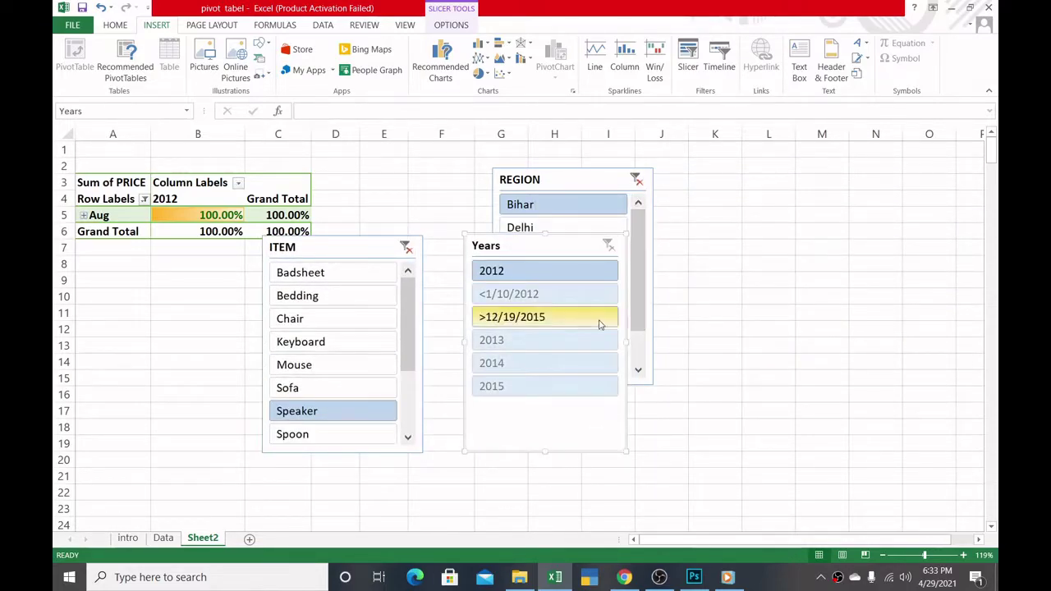
pyautogui.click(409, 250)
pyautogui.moveTo(647, 181); pyautogui.dragTo(643, 184)
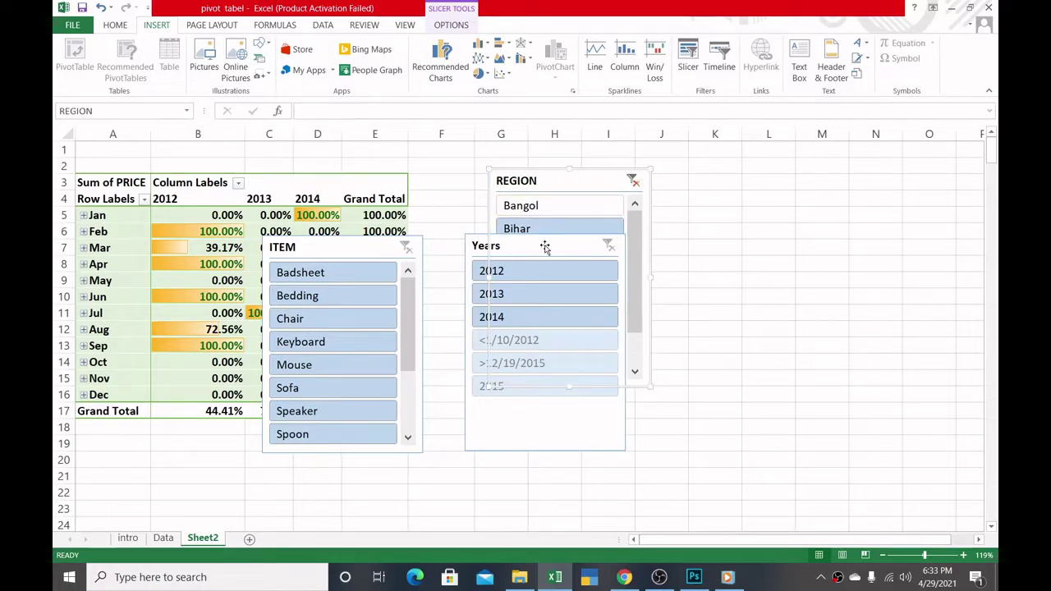
pyautogui.moveTo(544, 248); pyautogui.dragTo(491, 420)
pyautogui.click(633, 180)
pyautogui.moveTo(348, 248); pyautogui.dragTo(340, 412)
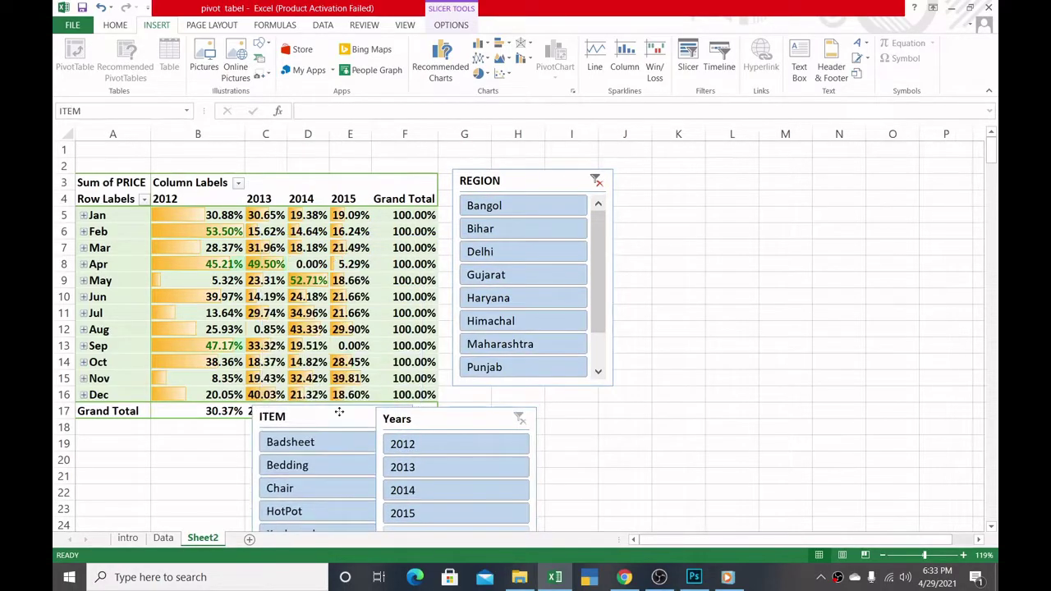
# - Add the CITY field as a report filter of the PivotTable and look through the field's options without changing them
pyautogui.click(308, 182)
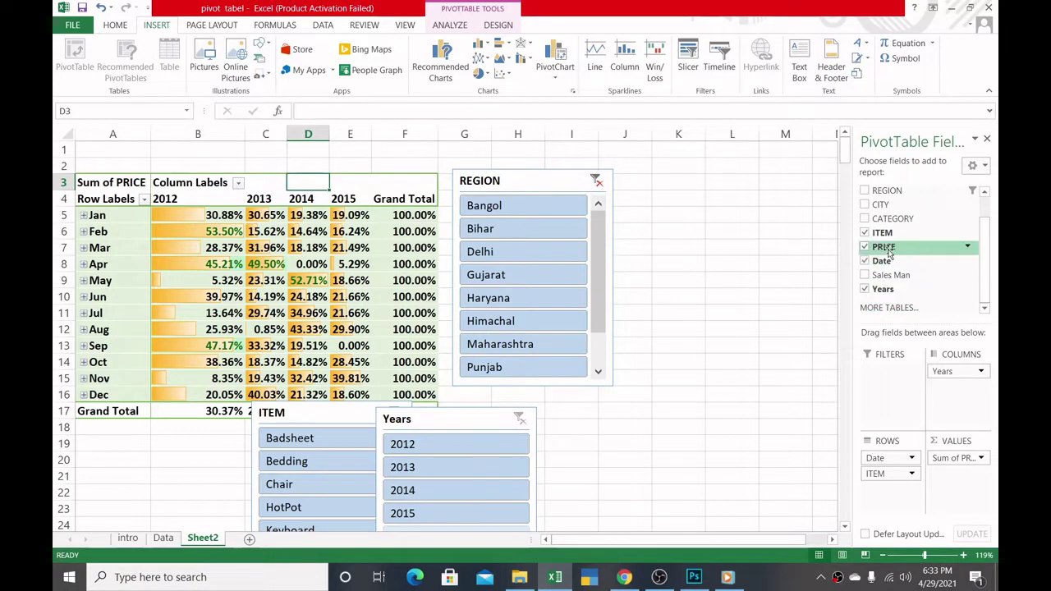
pyautogui.moveTo(881, 206); pyautogui.dragTo(878, 384)
pyautogui.click(912, 372)
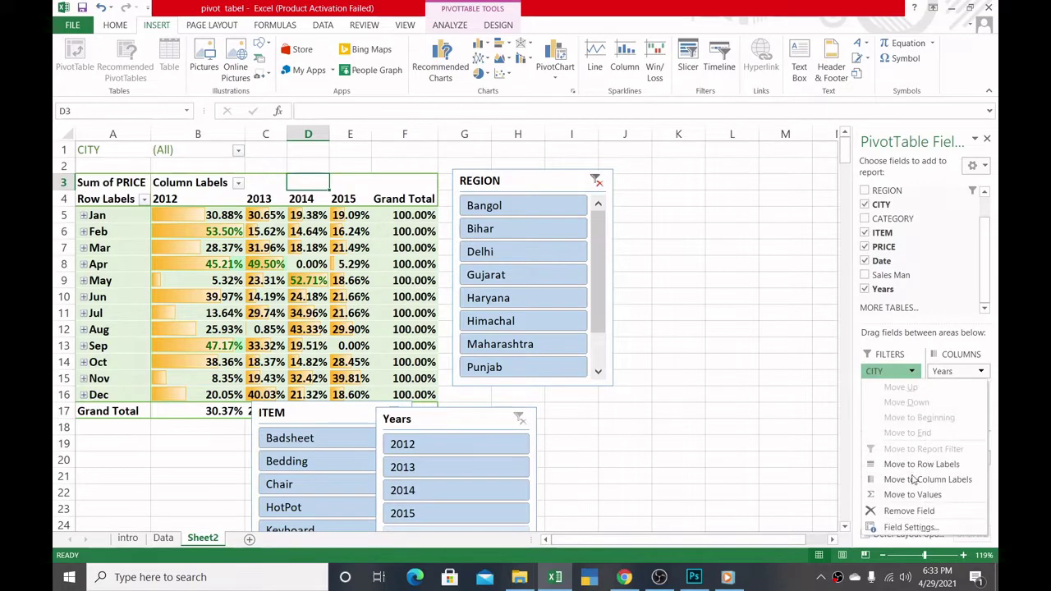
pyautogui.click(782, 380)
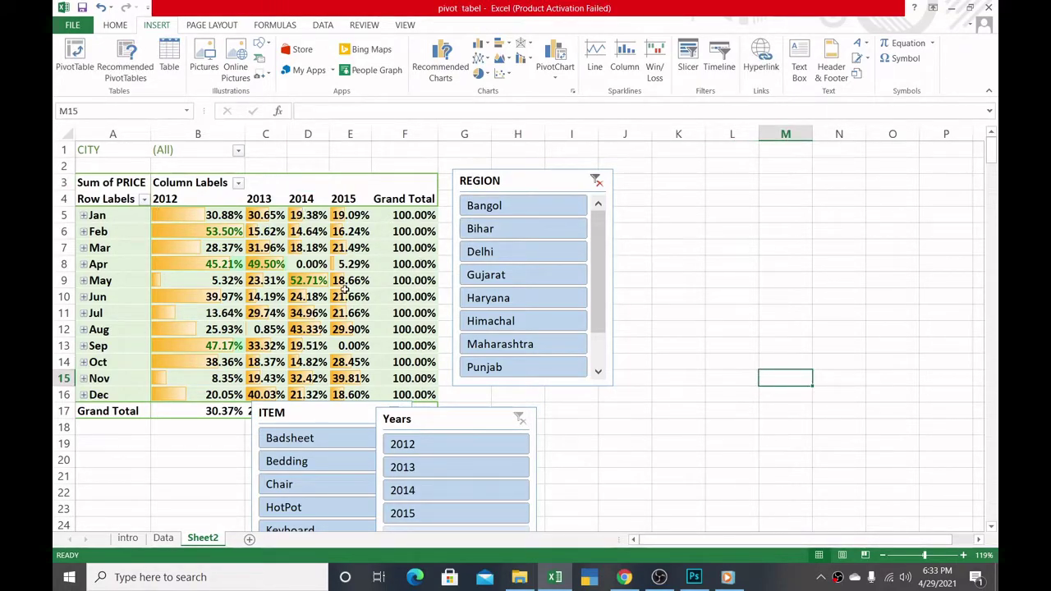
pyautogui.click(239, 234)
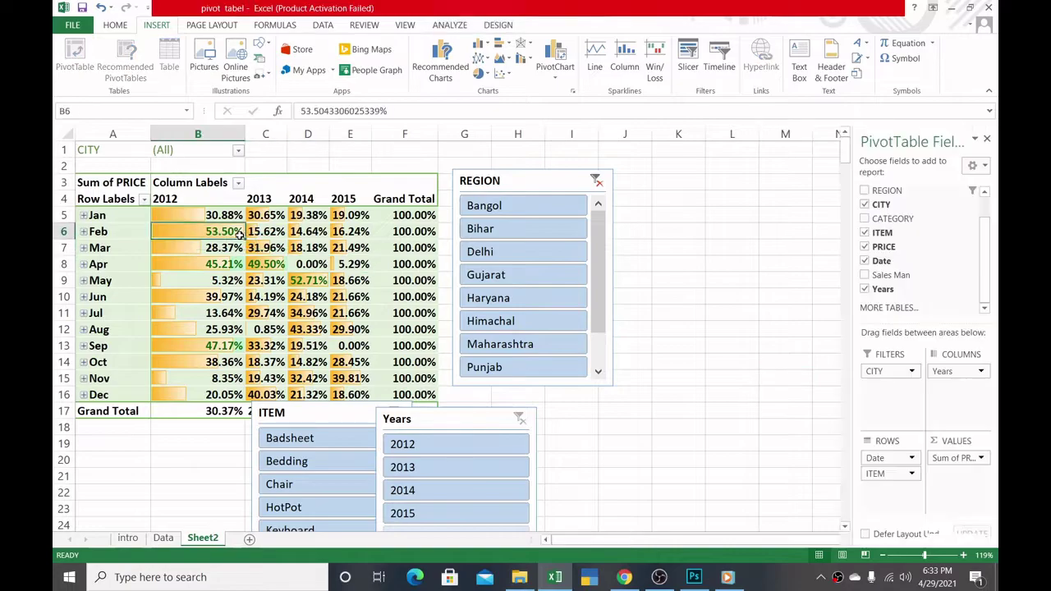
pyautogui.click(910, 374)
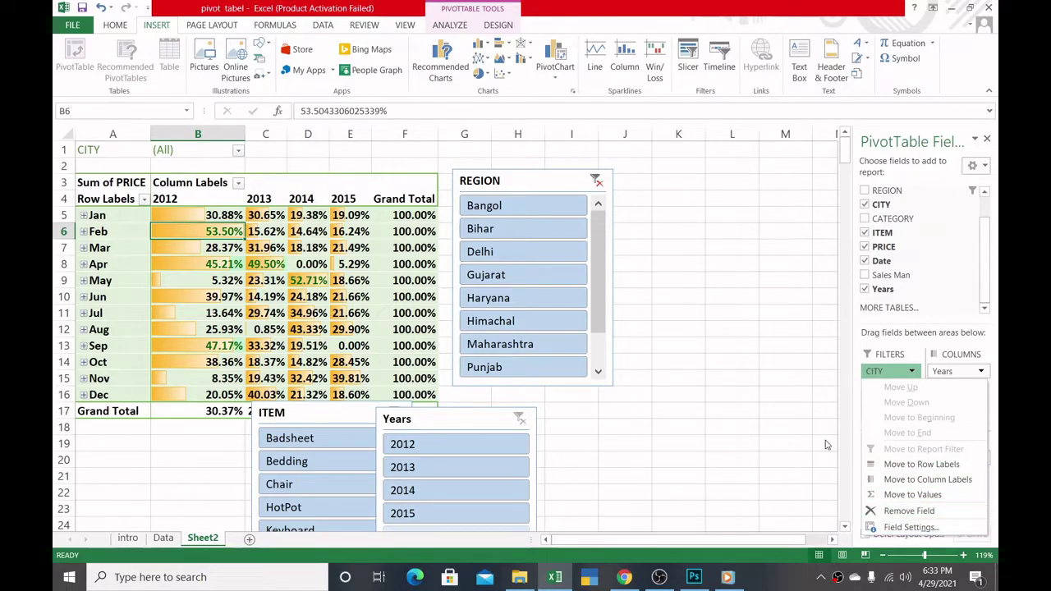
pyautogui.click(780, 380)
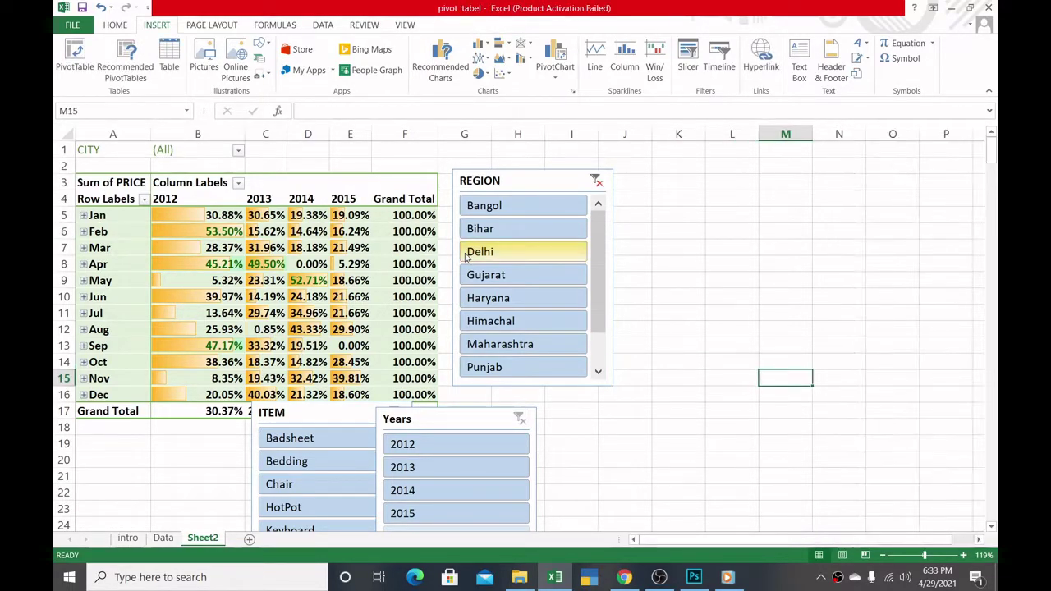
# - Filter the PivotTable's column labels to exclude the years 2012 and 2014
pyautogui.click(237, 183)
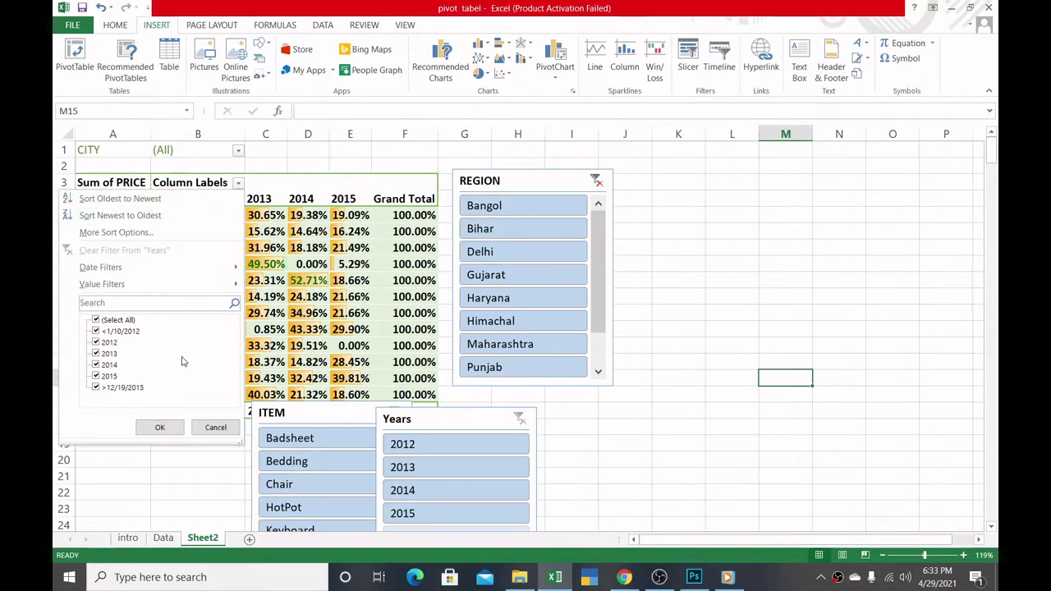
pyautogui.click(96, 342)
pyautogui.click(96, 364)
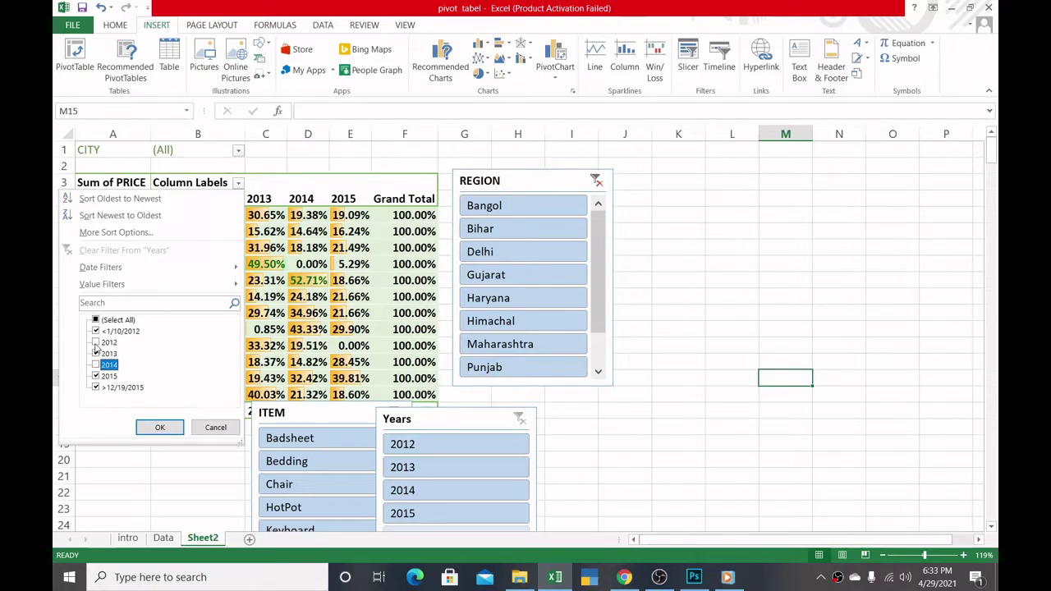
pyautogui.click(163, 426)
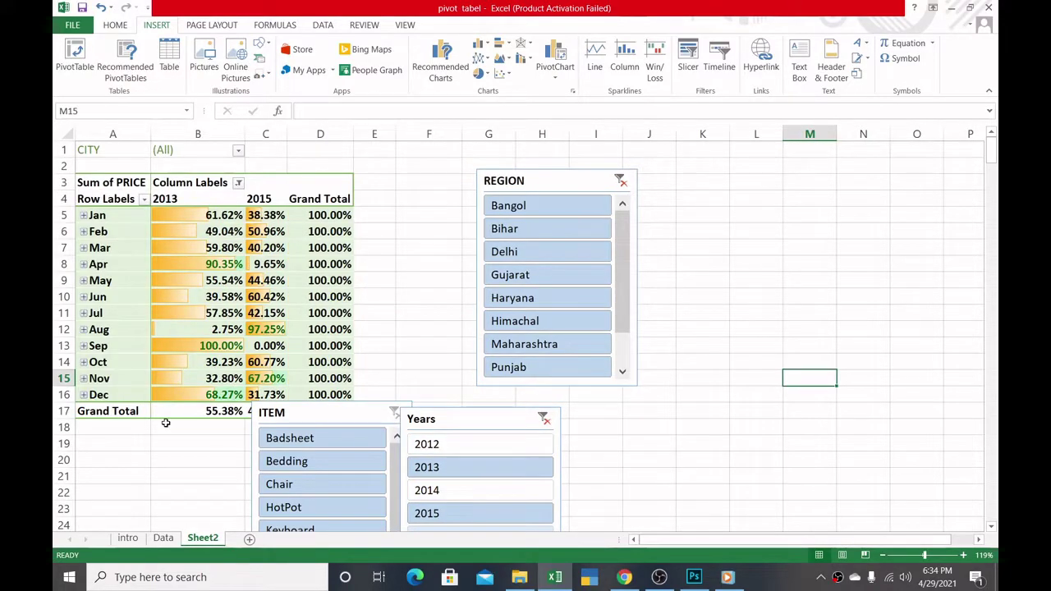